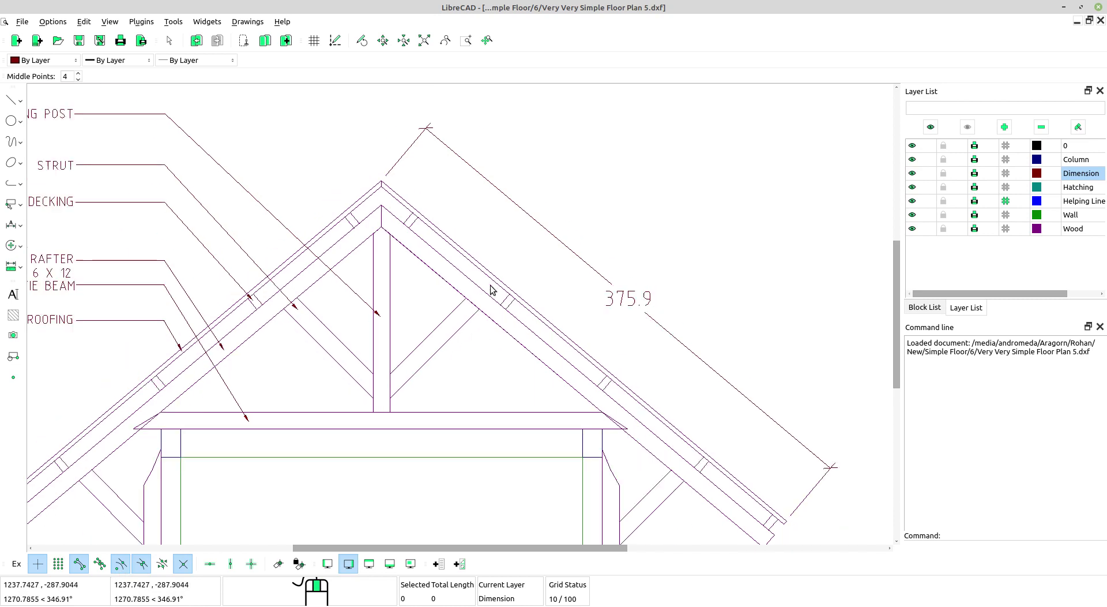
# - Zoom and pan to frame the whole labelled roof truss, then open the dimension-type flyout
pyautogui.scroll(-1, 529, 314)
pyautogui.scroll(-2, 529, 314)
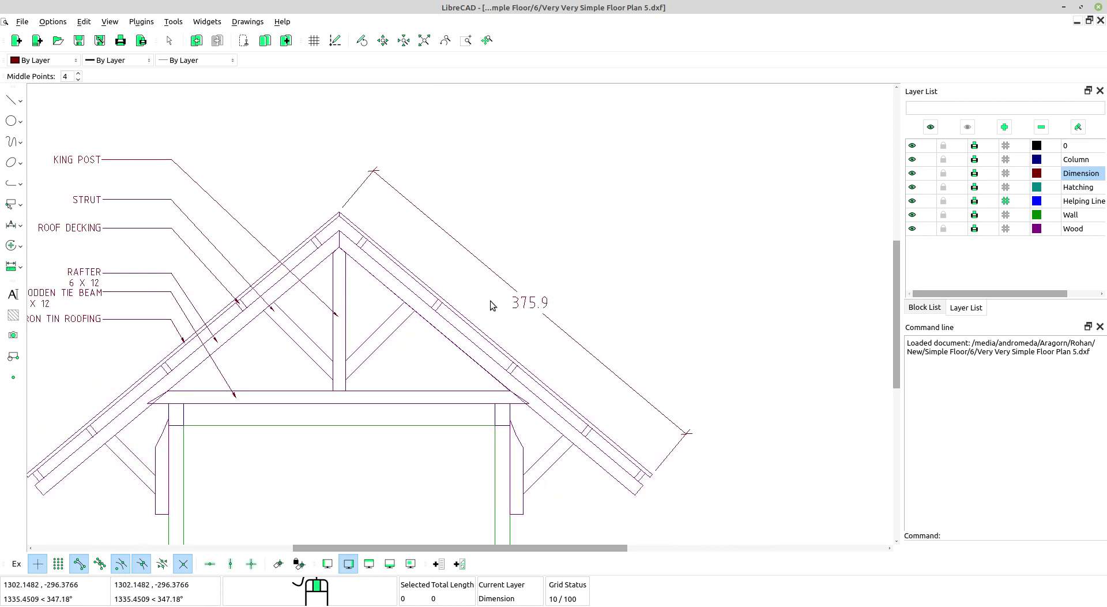
pyautogui.scroll(3, 482, 296)
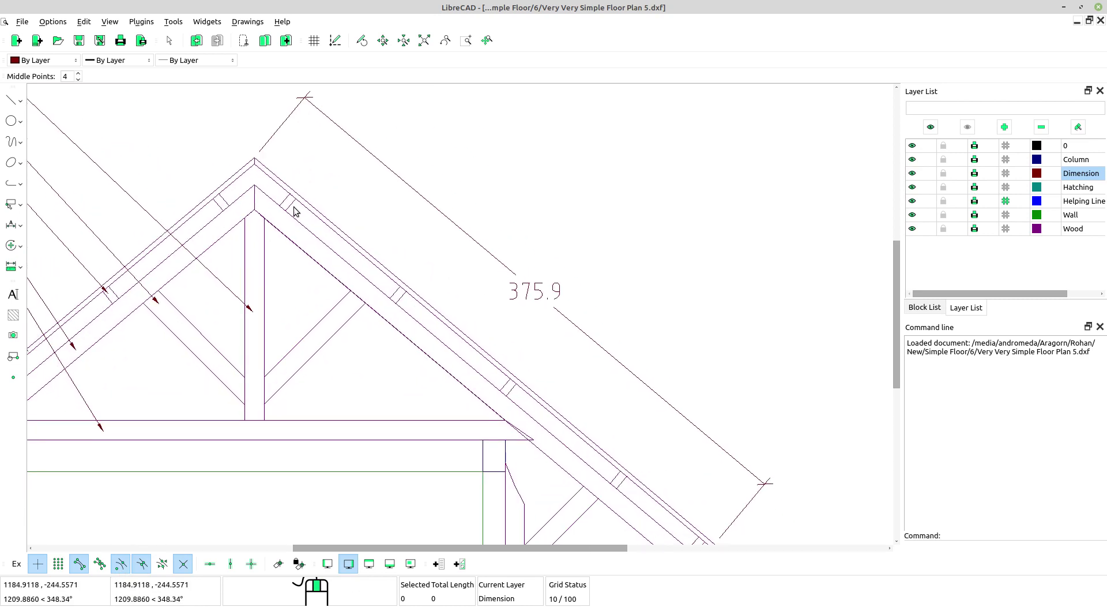
pyautogui.scroll(-1, 485, 316)
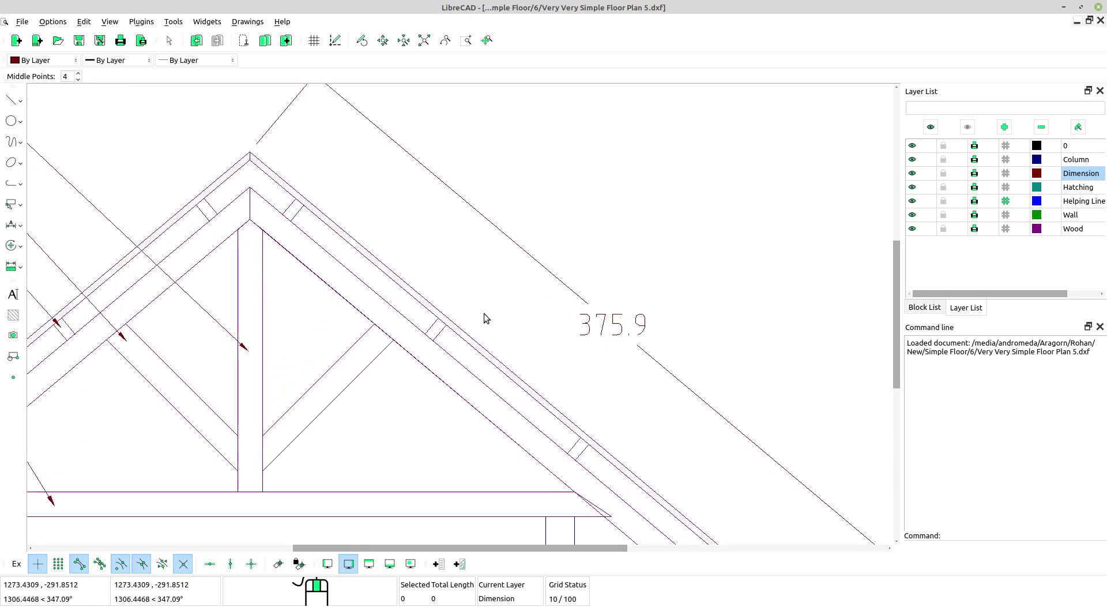
pyautogui.scroll(-2, 314, 178)
pyautogui.moveTo(346, 243)
pyautogui.mouseDown(button='middle')
pyautogui.moveTo(374, 302)
pyautogui.moveTo(392, 276)
pyautogui.mouseUp(button='middle')
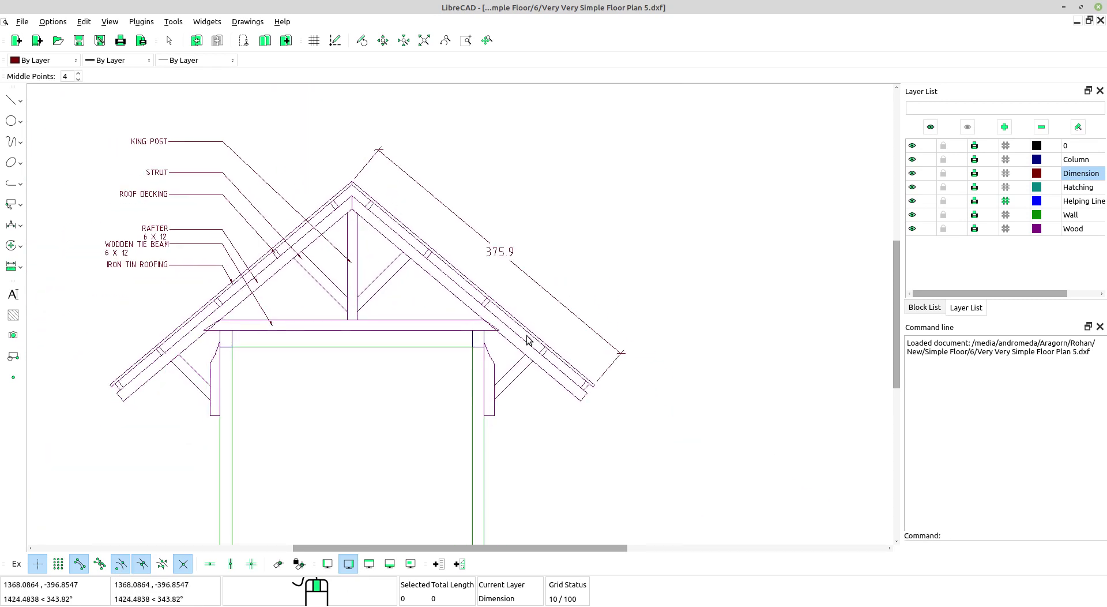
pyautogui.click(20, 227)
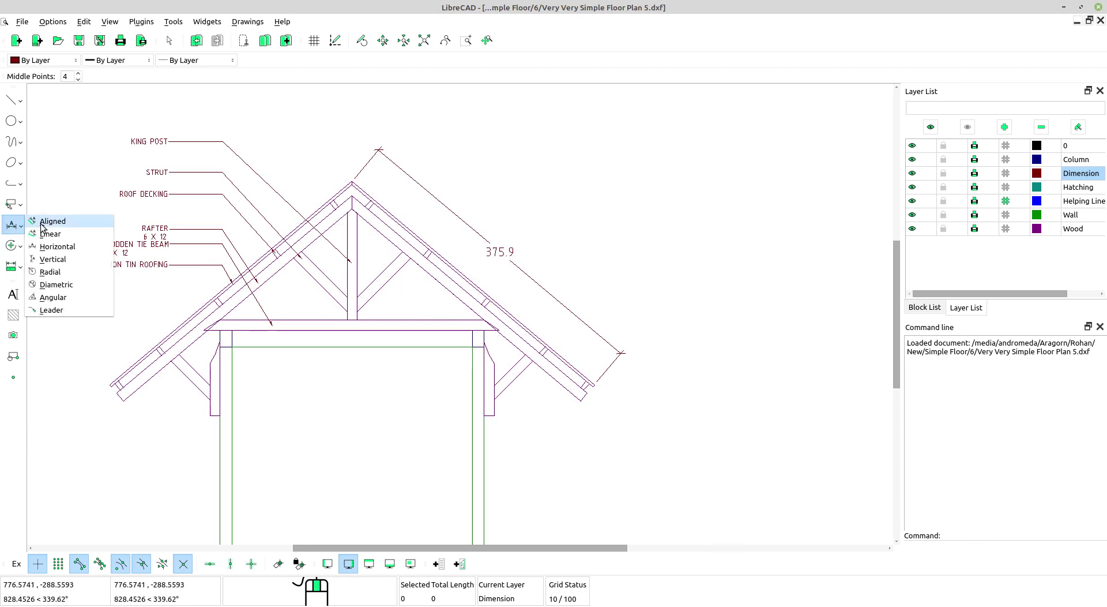
# - Start an aligned dimension and pick two points 90 apart on the right rafter near the apex
pyautogui.click(52, 222)
pyautogui.scroll(8, 396, 224)
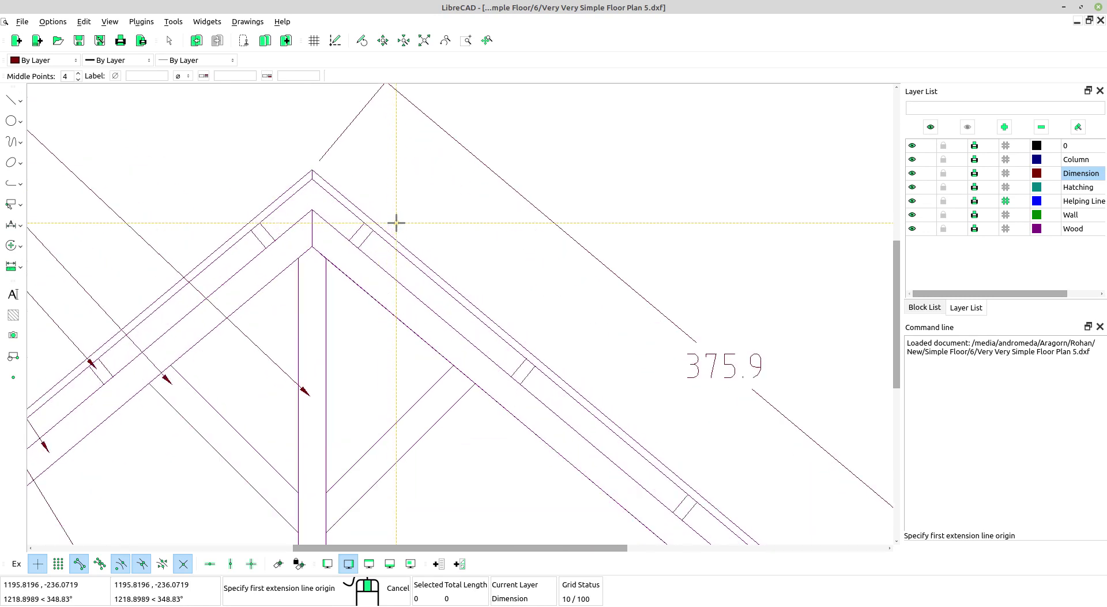
pyautogui.scroll(2, 336, 217)
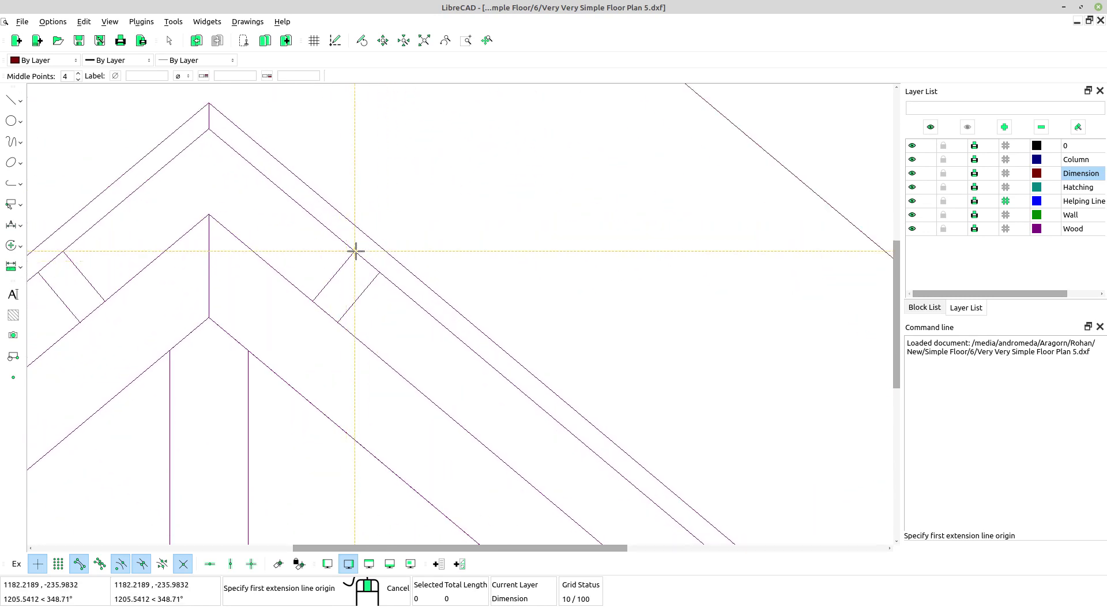
pyautogui.click(356, 252)
pyautogui.moveTo(618, 420); pyautogui.dragTo(512, 232, button='middle')
pyautogui.scroll(-1, 658, 354)
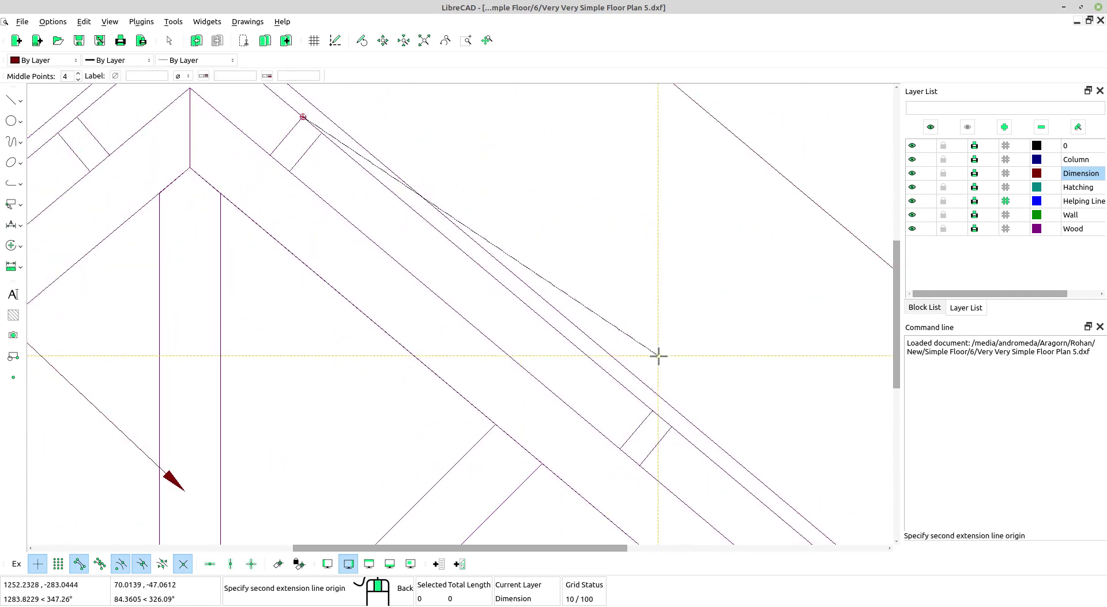
pyautogui.click(652, 410)
# - Place the 90 dimension line parallel to the rafter beside the 375.9 dimension, then end the command
pyautogui.scroll(-2, 742, 326)
pyautogui.moveTo(635, 375); pyautogui.dragTo(519, 404, button='middle')
pyautogui.scroll(1, 517, 411)
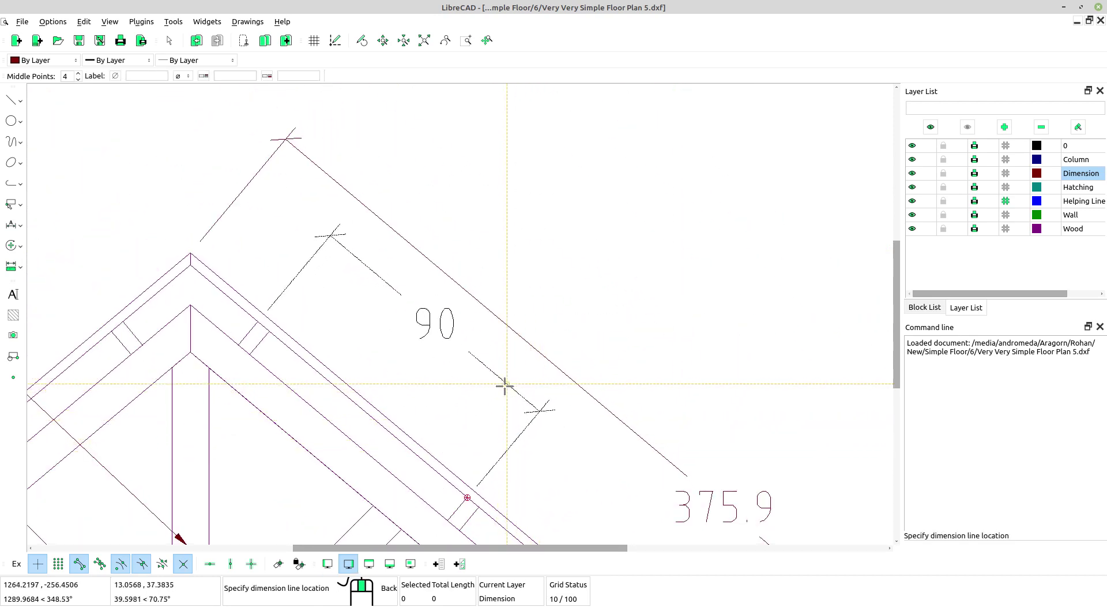
pyautogui.click(502, 392)
pyautogui.scroll(-1, 502, 393)
pyautogui.moveTo(597, 467); pyautogui.dragTo(548, 309, button='middle')
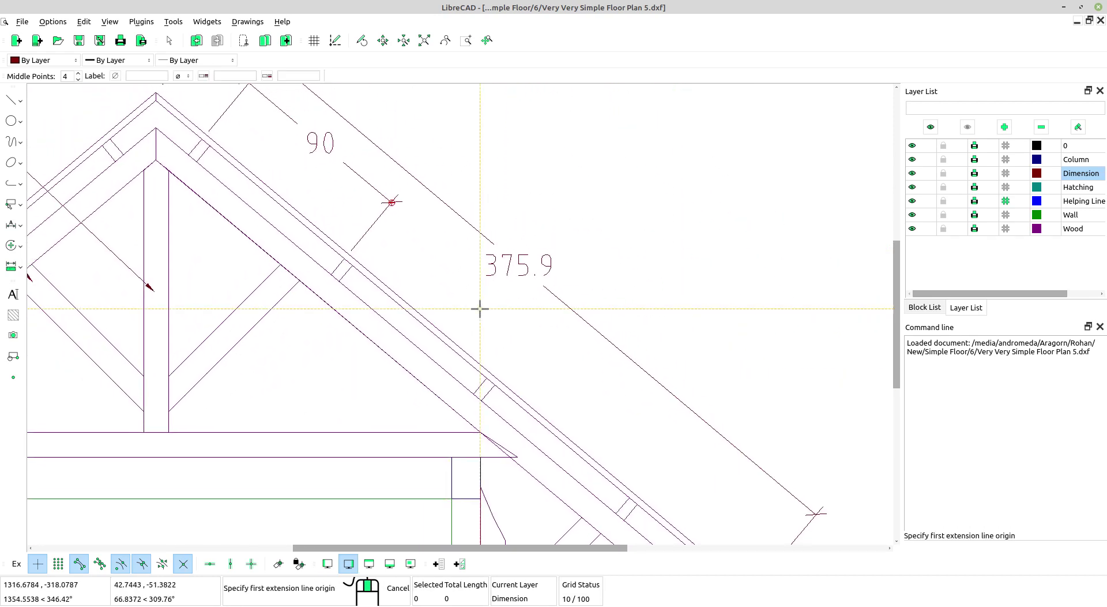
pyautogui.rightClick(549, 309)
pyautogui.scroll(-2, 486, 300)
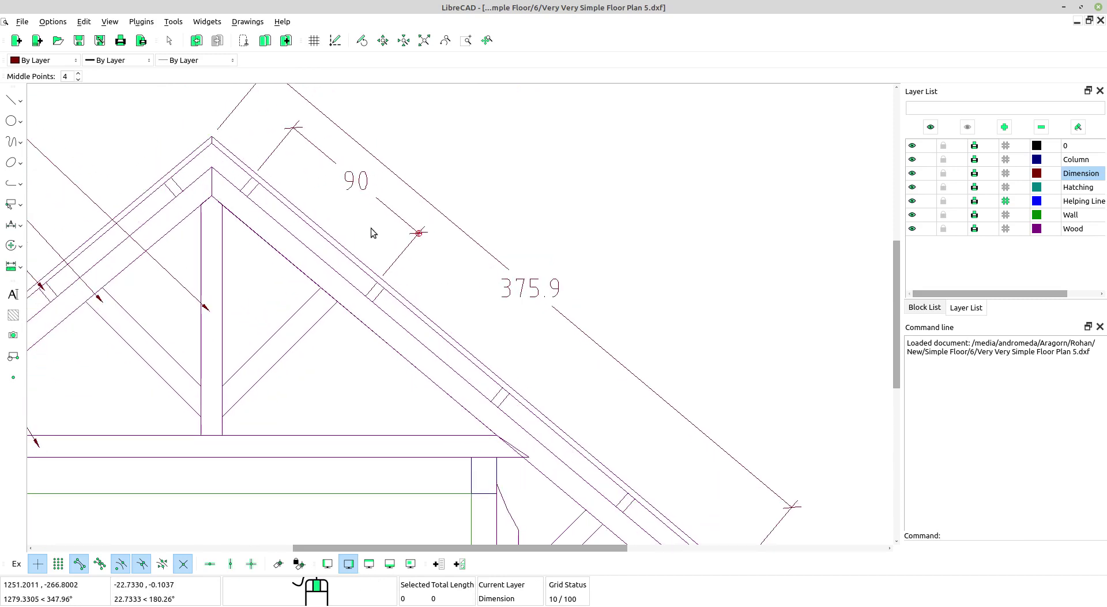
# - Zoom in and out to check the new 90 dimension, then open the Options menu
pyautogui.scroll(4, 364, 178)
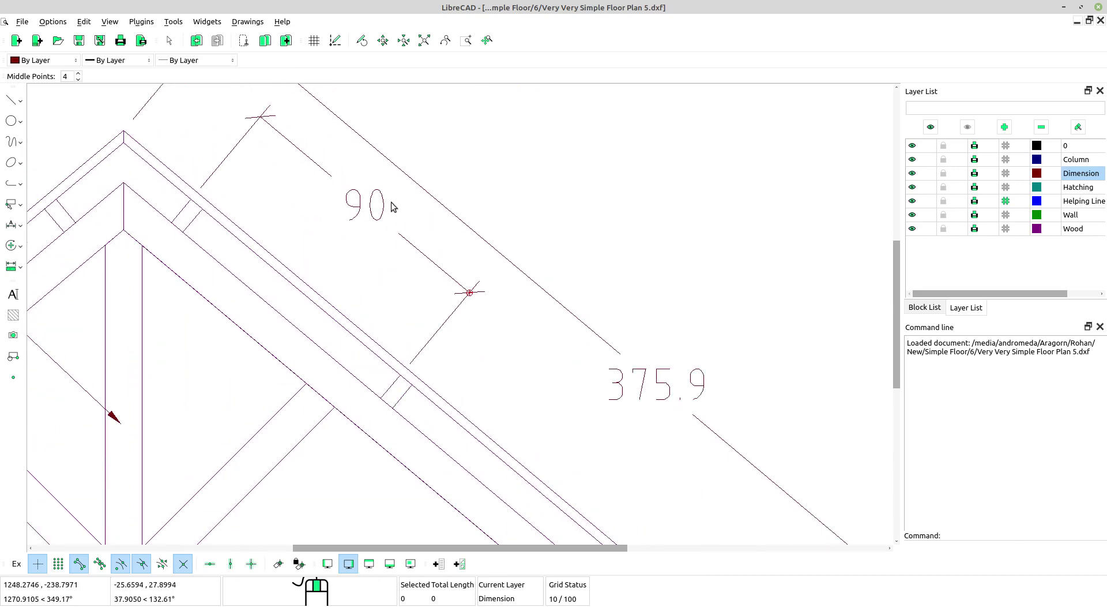
pyautogui.scroll(-7, 404, 231)
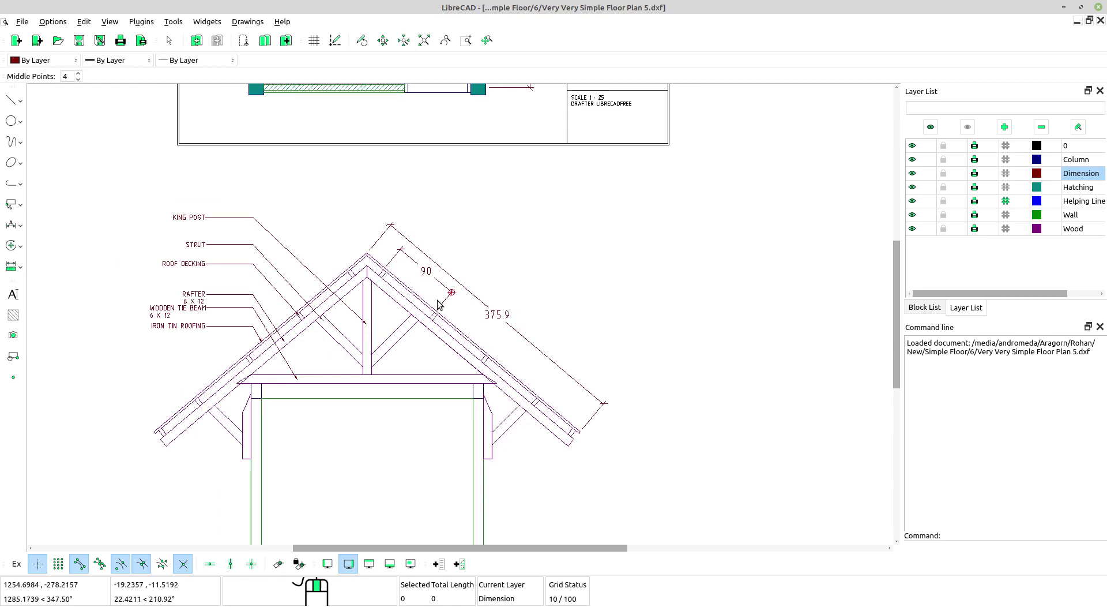
pyautogui.scroll(5, 438, 304)
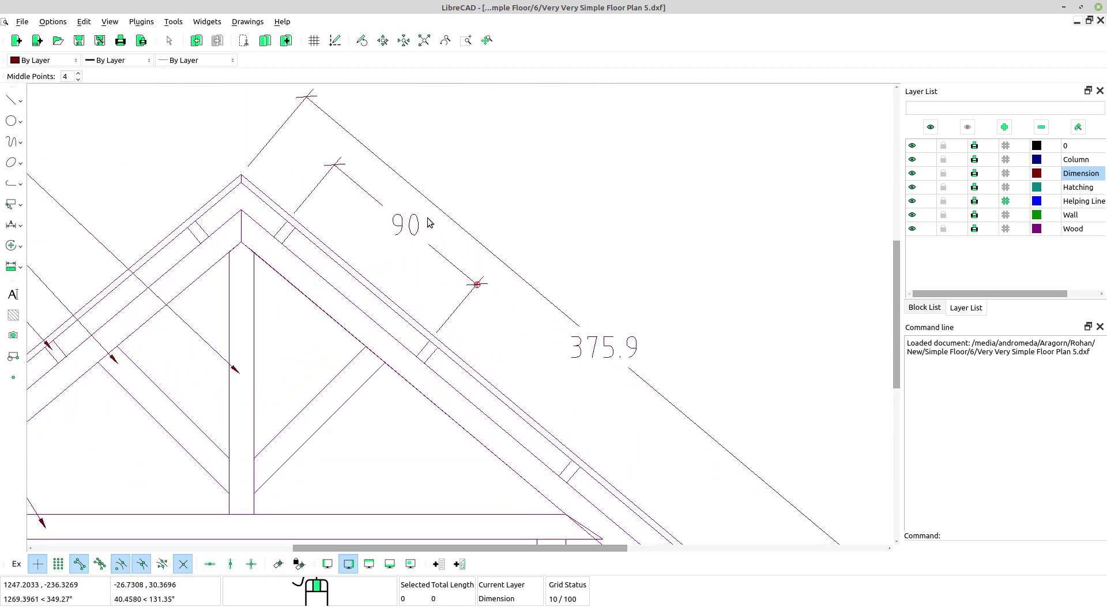
pyautogui.scroll(2, 430, 223)
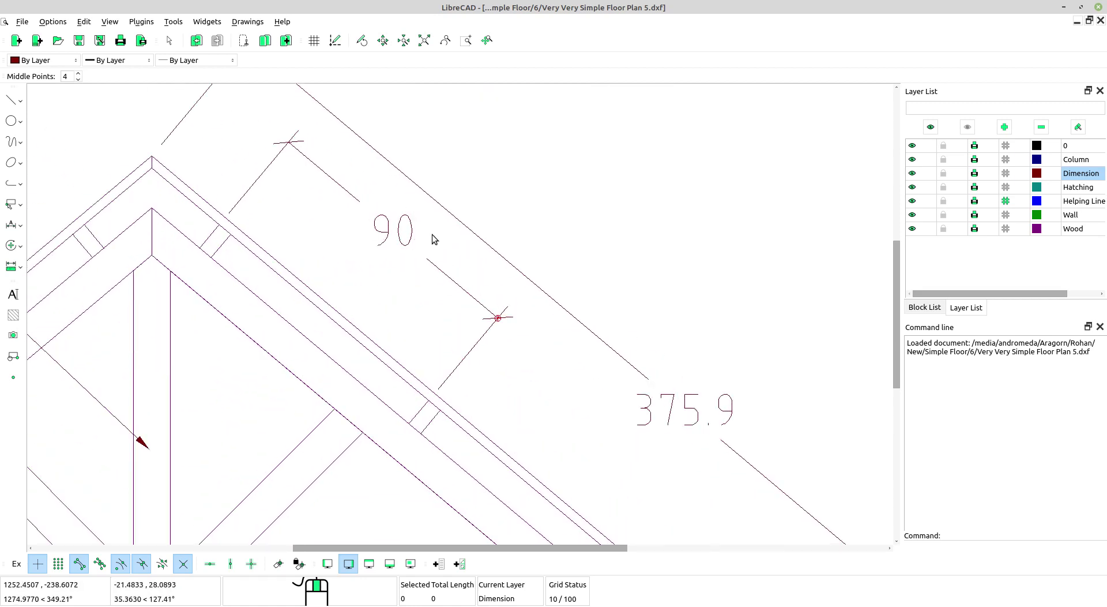
pyautogui.scroll(-4, 425, 242)
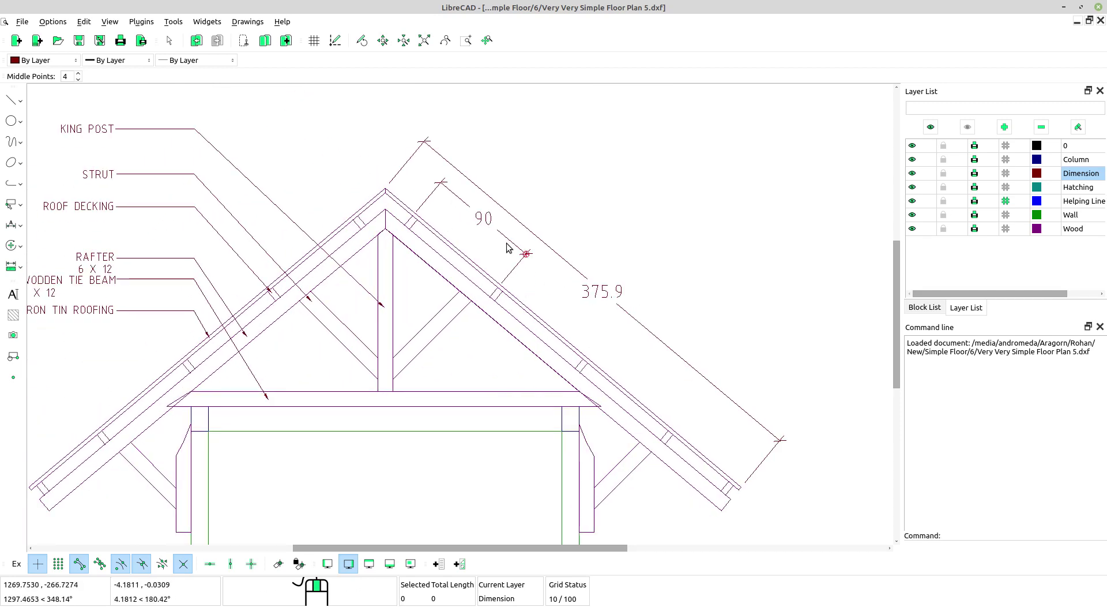
pyautogui.click(51, 22)
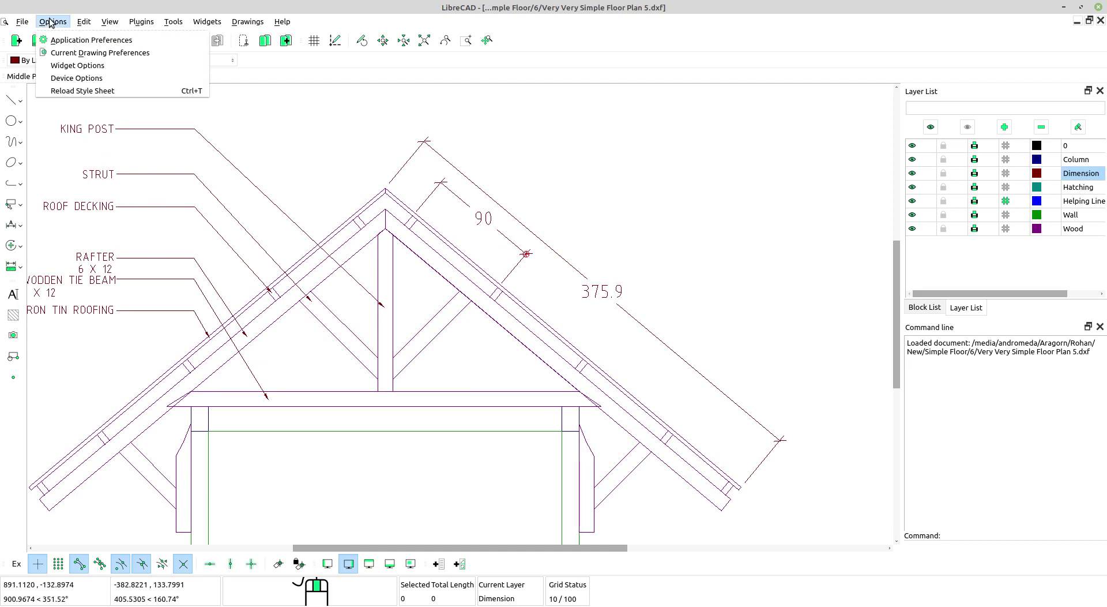
# - Set dimension text height 6, arrow size 5 and tick size 3 in Current Drawing Preferences
pyautogui.click(71, 54)
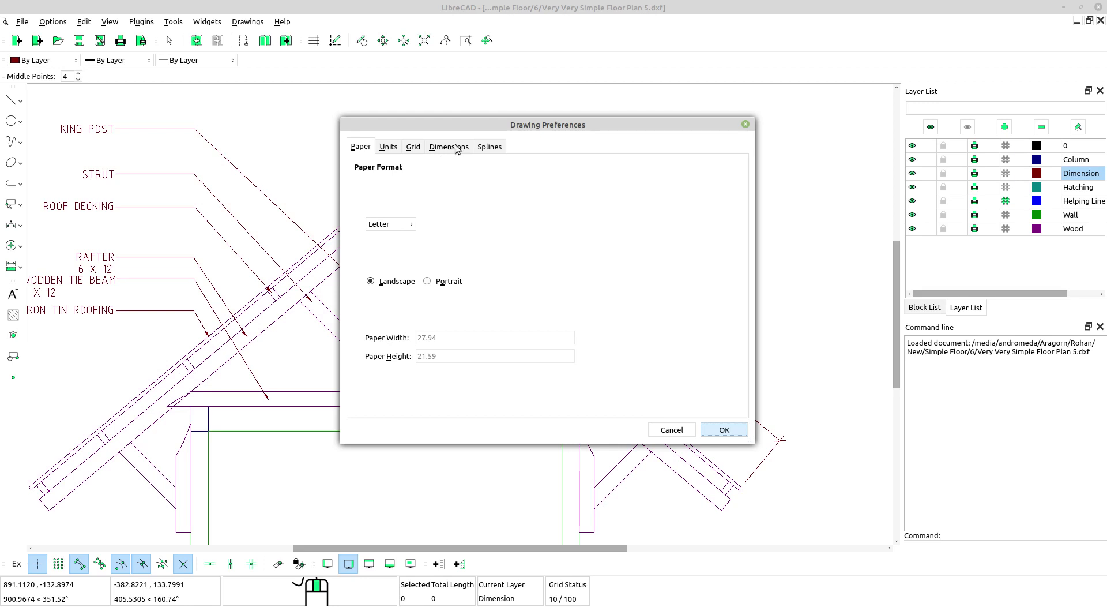
pyautogui.click(457, 148)
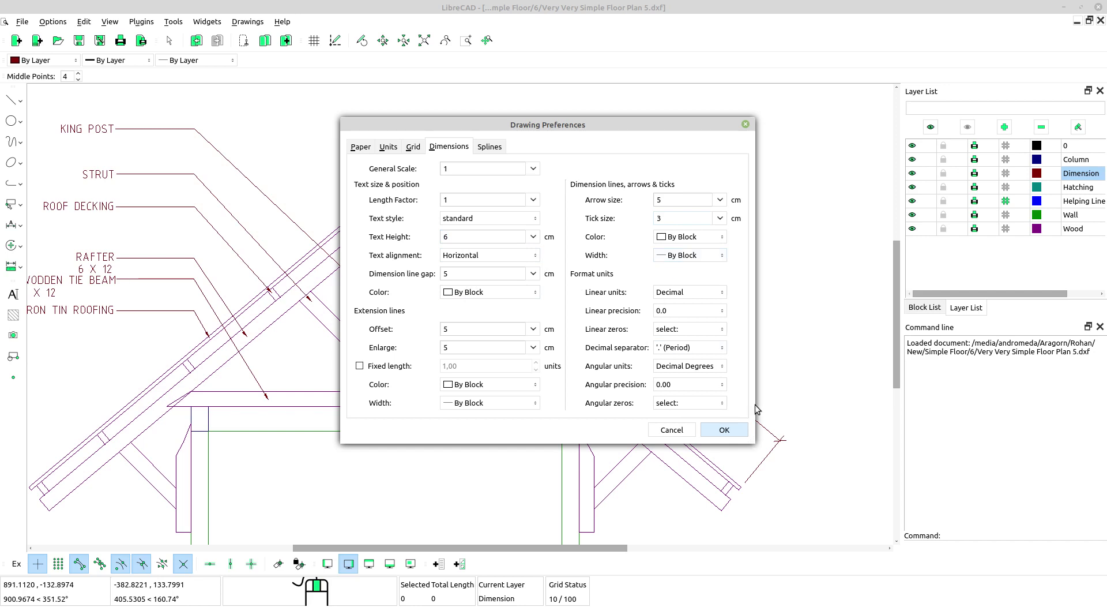
pyautogui.click(741, 436)
pyautogui.scroll(4, 556, 316)
# - Zoom in on the roof apex and open the dimension-type flyout again
pyautogui.scroll(-2, 533, 265)
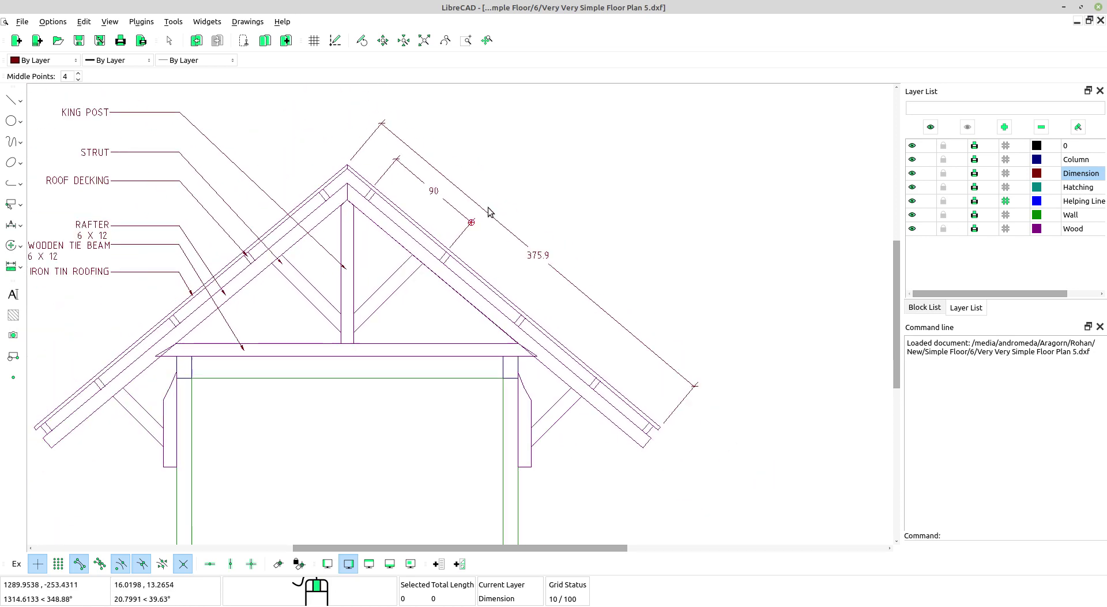
pyautogui.scroll(2, 474, 247)
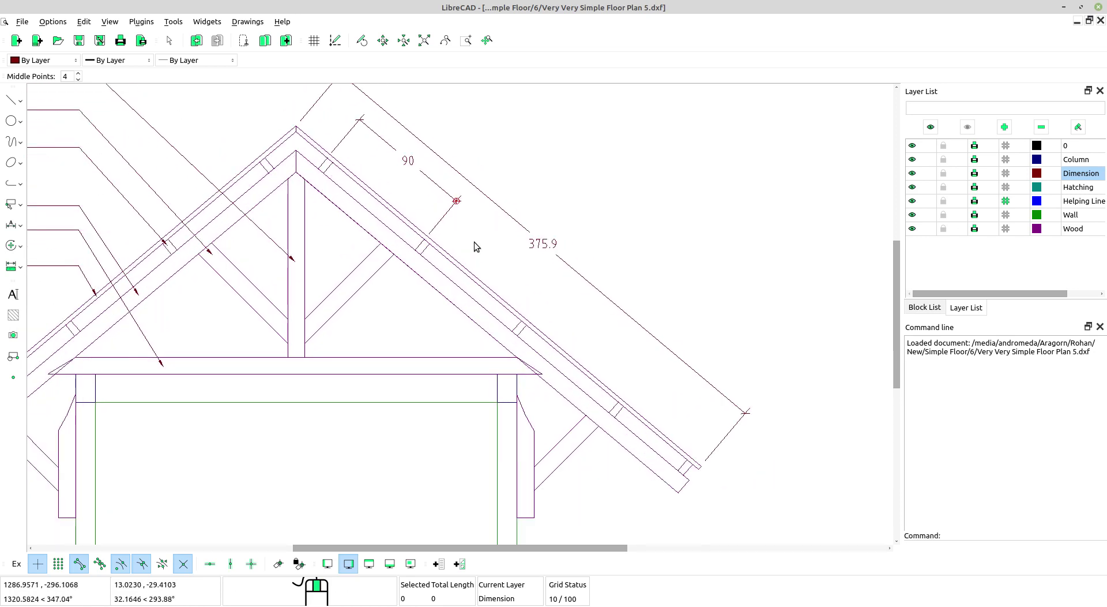
pyautogui.scroll(2, 474, 243)
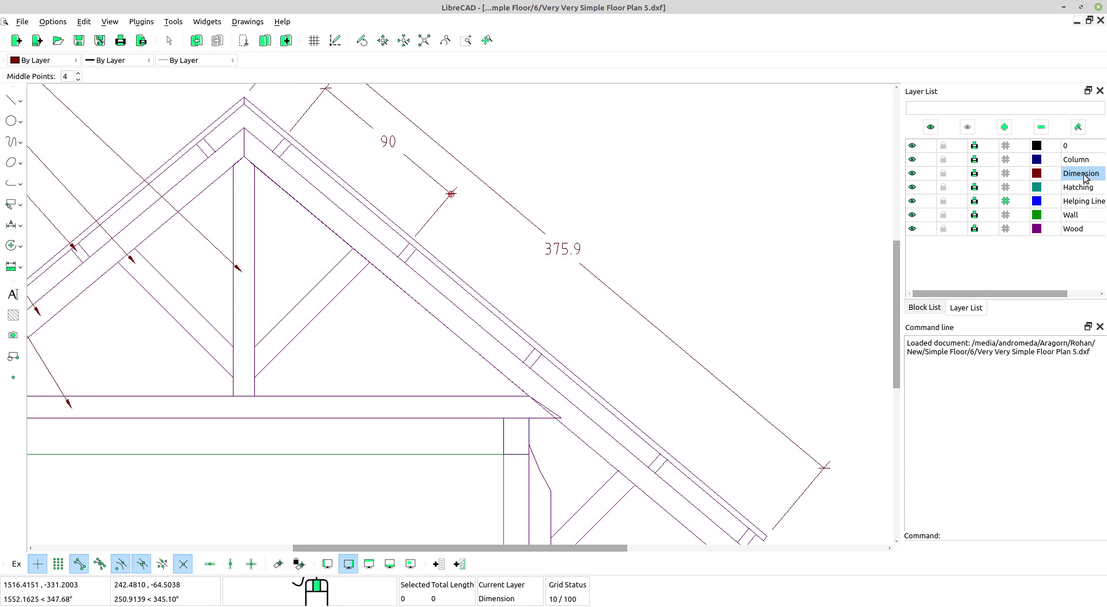
pyautogui.click(20, 229)
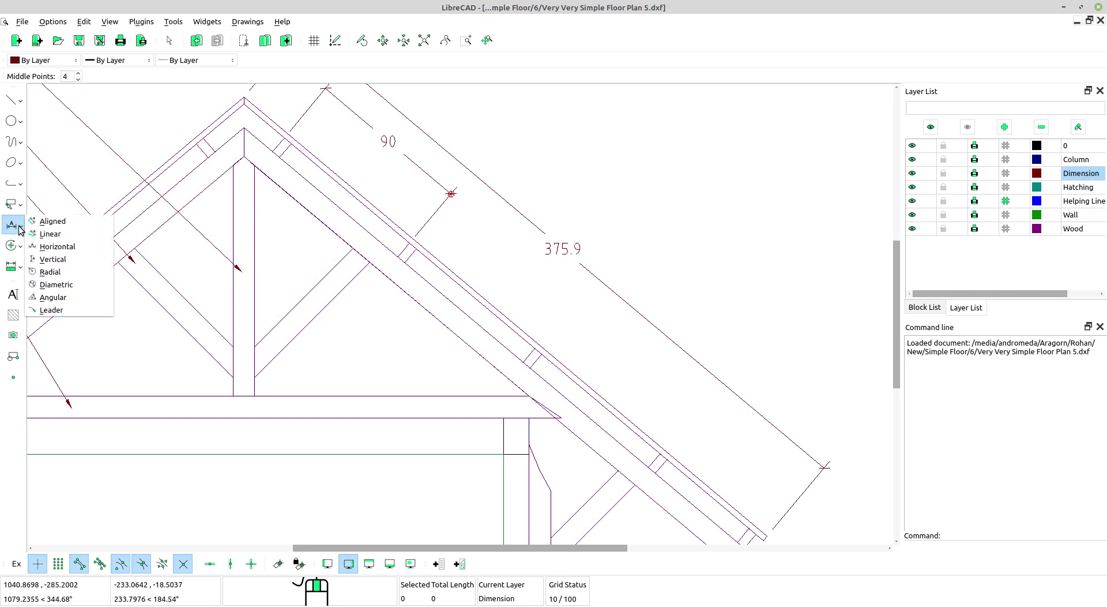
# - Start another aligned dimension and pick its start point on the right rafter
pyautogui.click(53, 221)
pyautogui.scroll(3, 490, 231)
pyautogui.scroll(3, 493, 316)
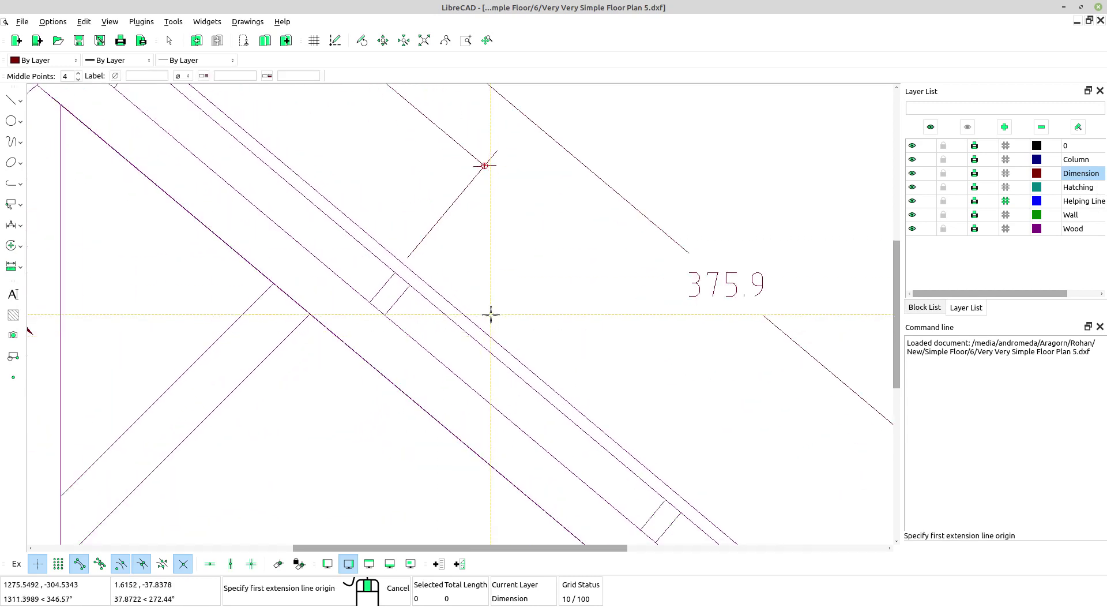
pyautogui.scroll(-1, 491, 314)
pyautogui.scroll(1, 387, 316)
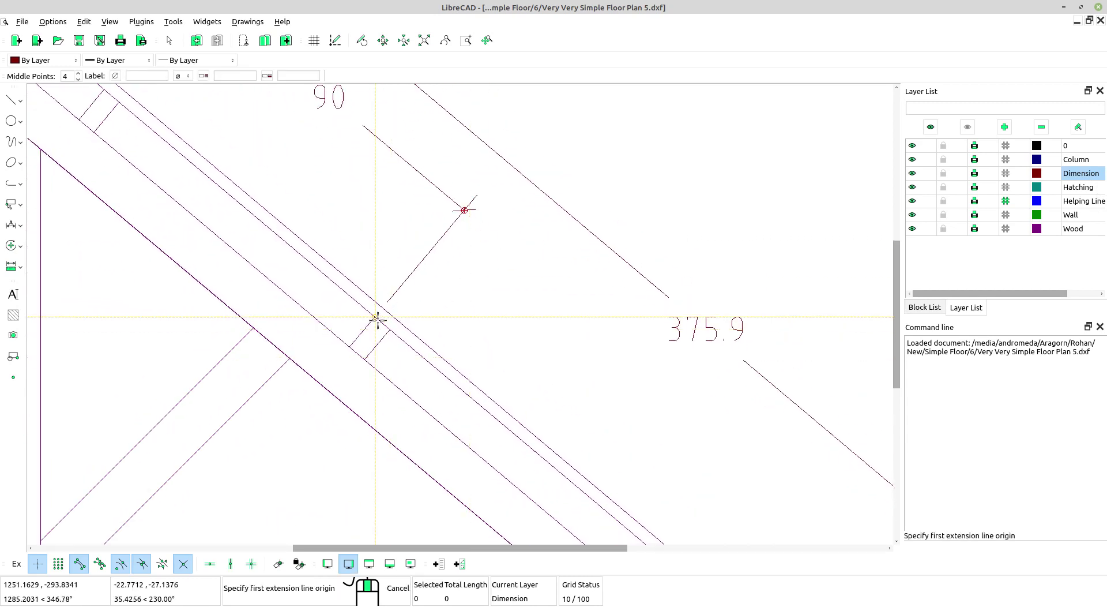
pyautogui.click(378, 319)
# - Pick the end point further down the rafter and place this 90 dimension in line with the others
pyautogui.moveTo(625, 446); pyautogui.dragTo(435, 197, button='middle')
pyautogui.moveTo(534, 257); pyautogui.dragTo(289, 269, button='middle')
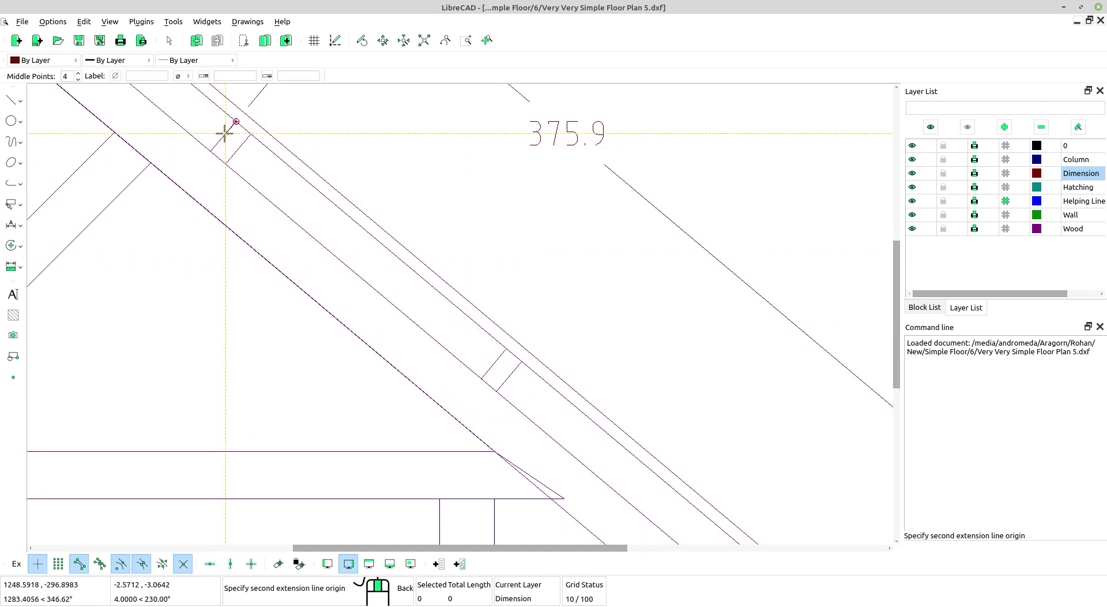
pyautogui.click(503, 346)
pyautogui.scroll(-1, 619, 264)
pyautogui.moveTo(619, 265); pyautogui.dragTo(505, 255, button='middle')
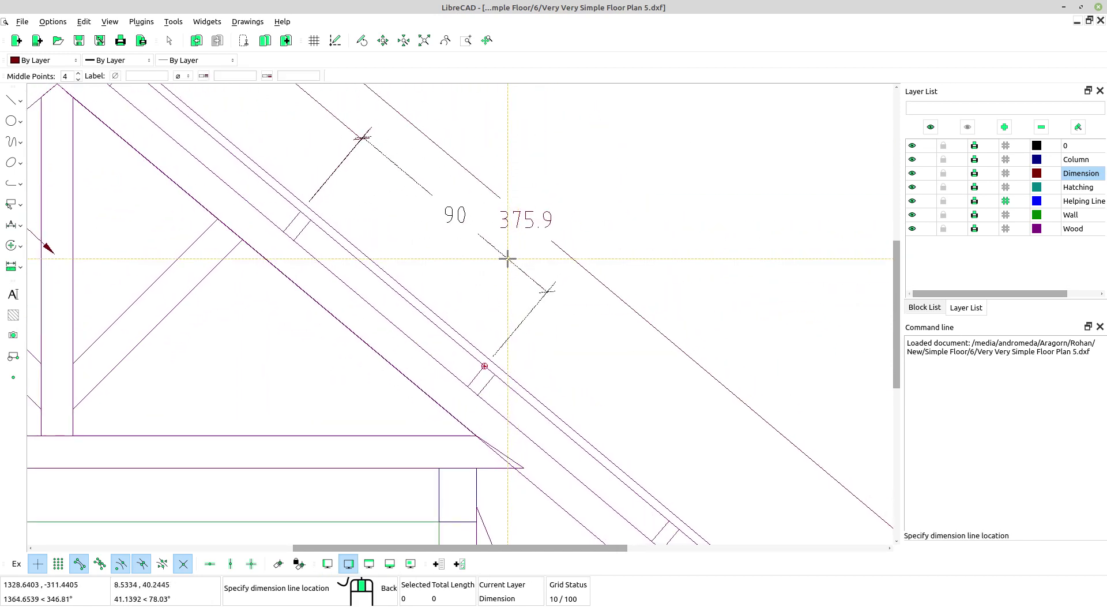
pyautogui.scroll(6, 361, 141)
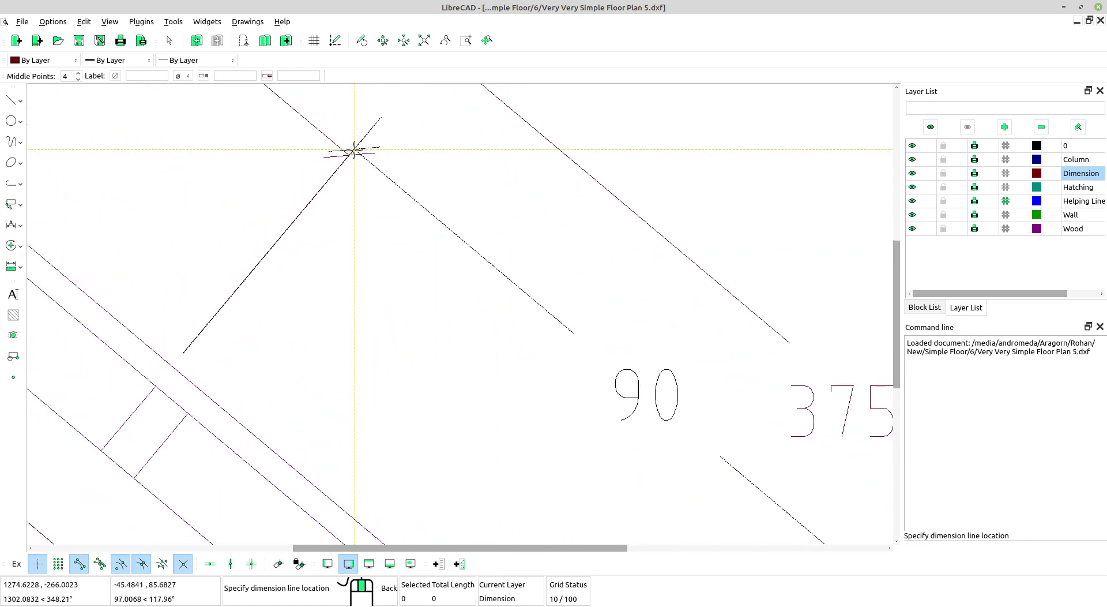
pyautogui.moveTo(350, 156); pyautogui.dragTo(351, 154, button='middle')
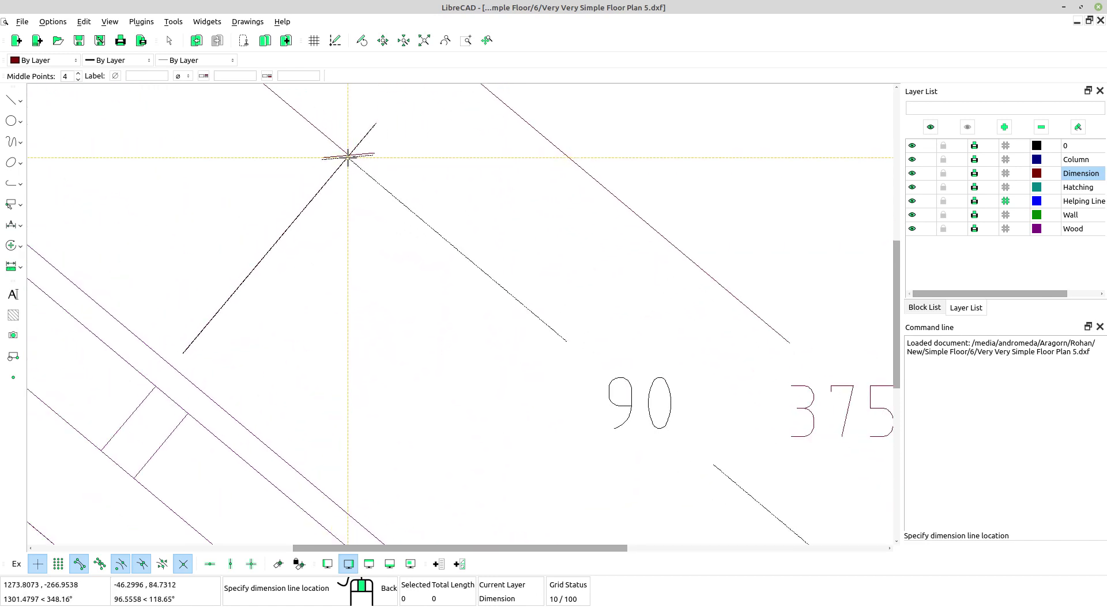
pyautogui.click(349, 153)
# - Zoom out over the truss and start the next aligned dimension at the previous 90 segment's end
pyautogui.scroll(-1, 663, 225)
pyautogui.scroll(-4, 624, 230)
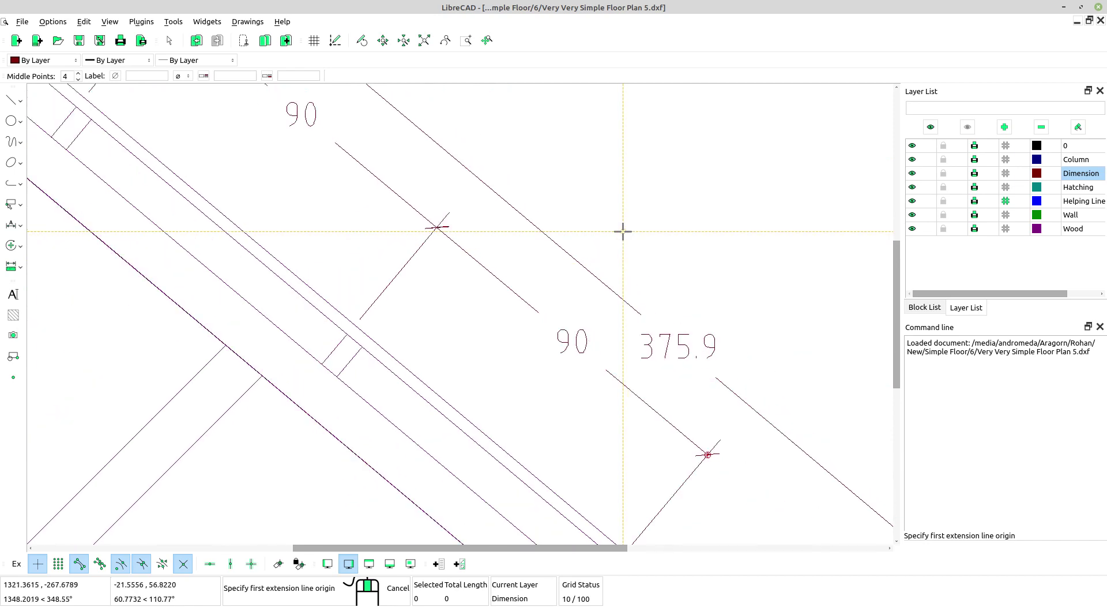
pyautogui.moveTo(692, 227); pyautogui.dragTo(663, 279, button='middle')
pyautogui.scroll(-1, 611, 296)
pyautogui.scroll(-1, 611, 297)
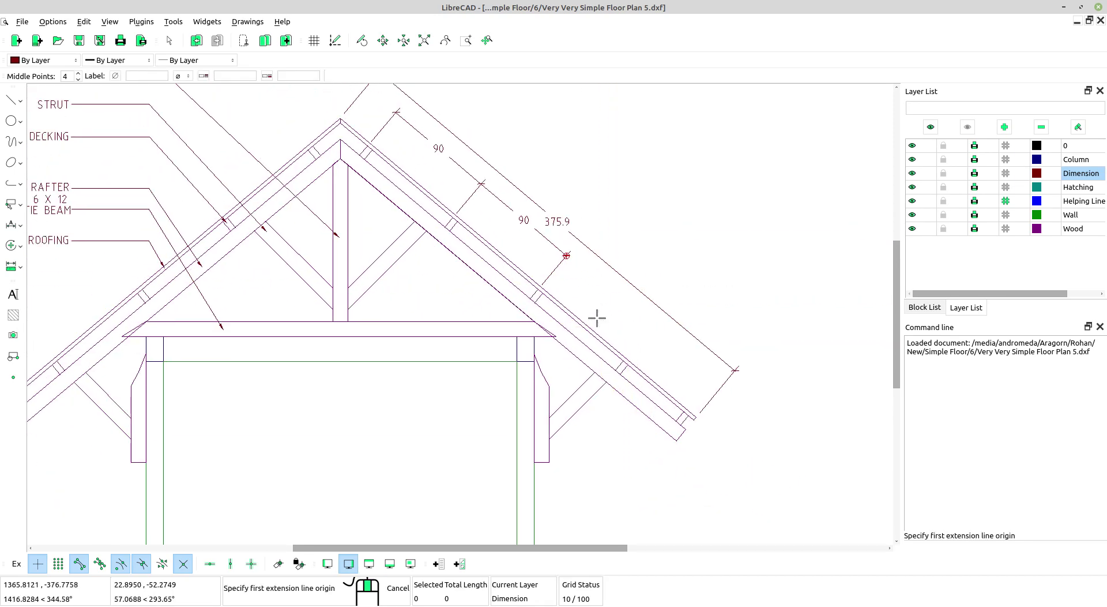
pyautogui.scroll(-1, 597, 317)
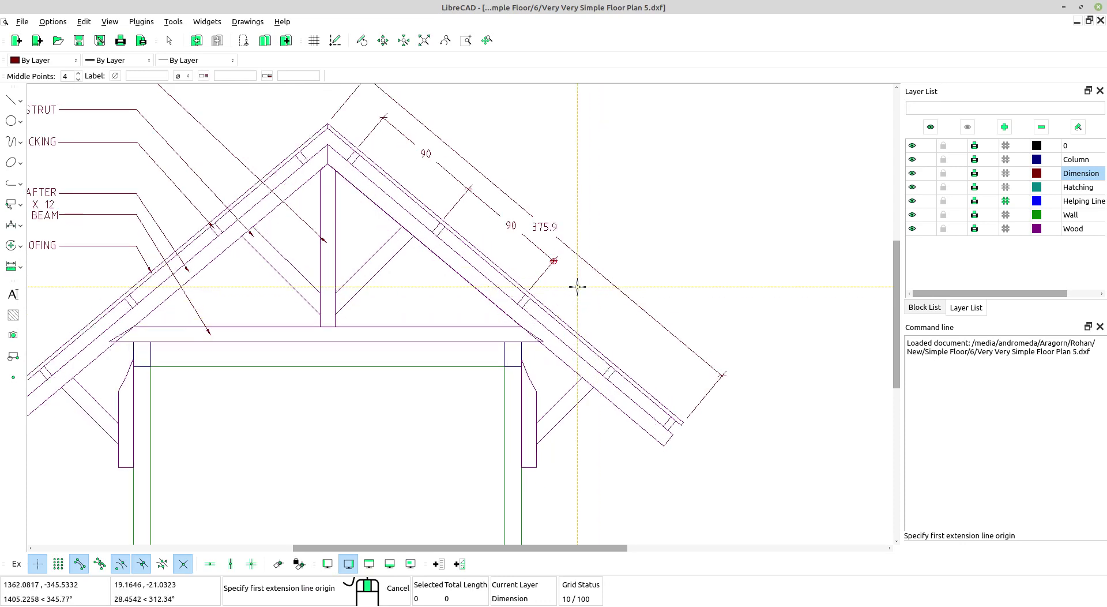
pyautogui.scroll(1, 627, 285)
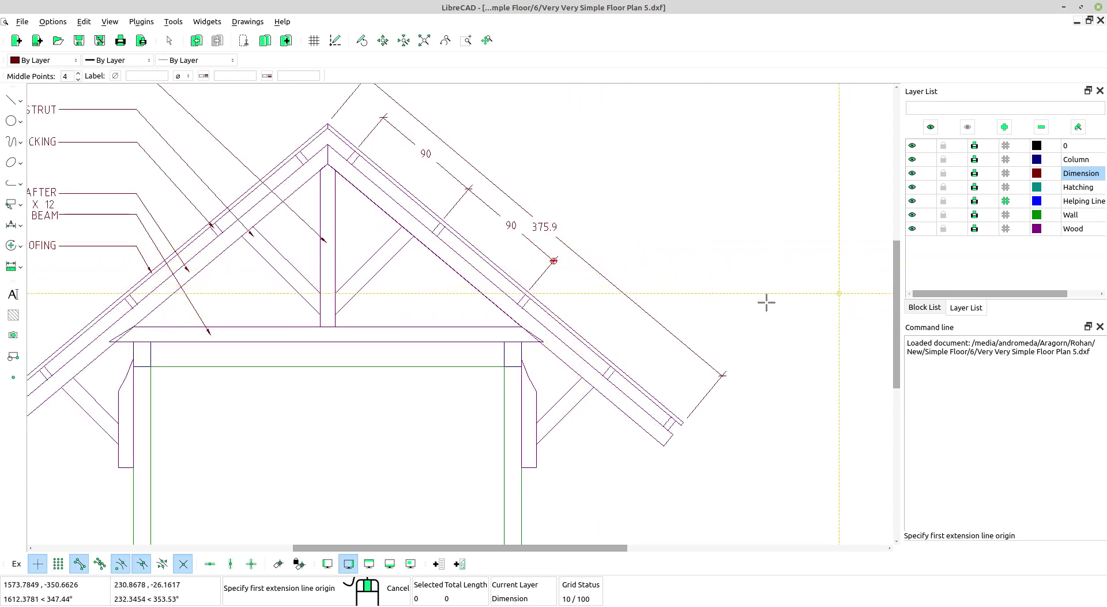
pyautogui.scroll(5, 579, 272)
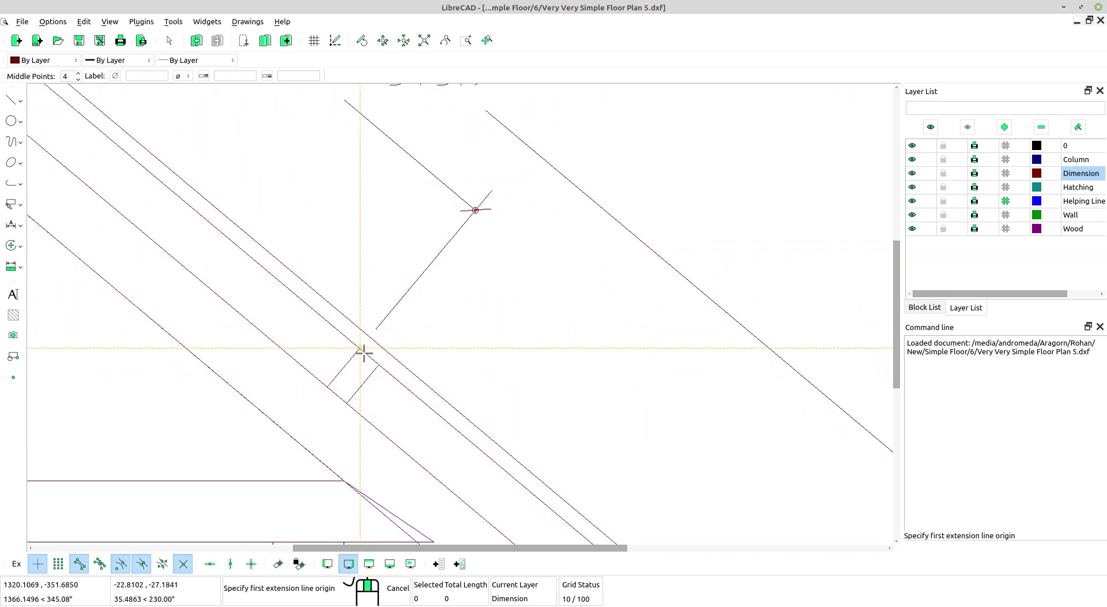
pyautogui.click(360, 353)
# - Pick the next rafter point and place the third 90 dimension in line with the chain
pyautogui.moveTo(600, 432)
pyautogui.mouseDown(button='middle')
pyautogui.moveTo(414, 141)
pyautogui.moveTo(431, 219)
pyautogui.mouseUp(button='middle')
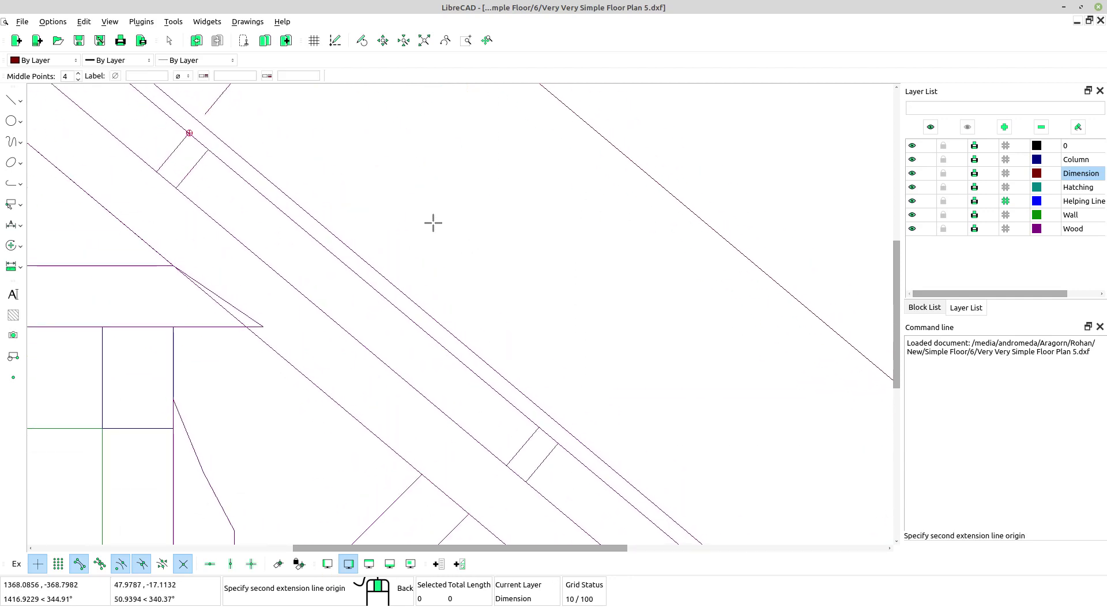
pyautogui.click(539, 428)
pyautogui.scroll(5, 526, 388)
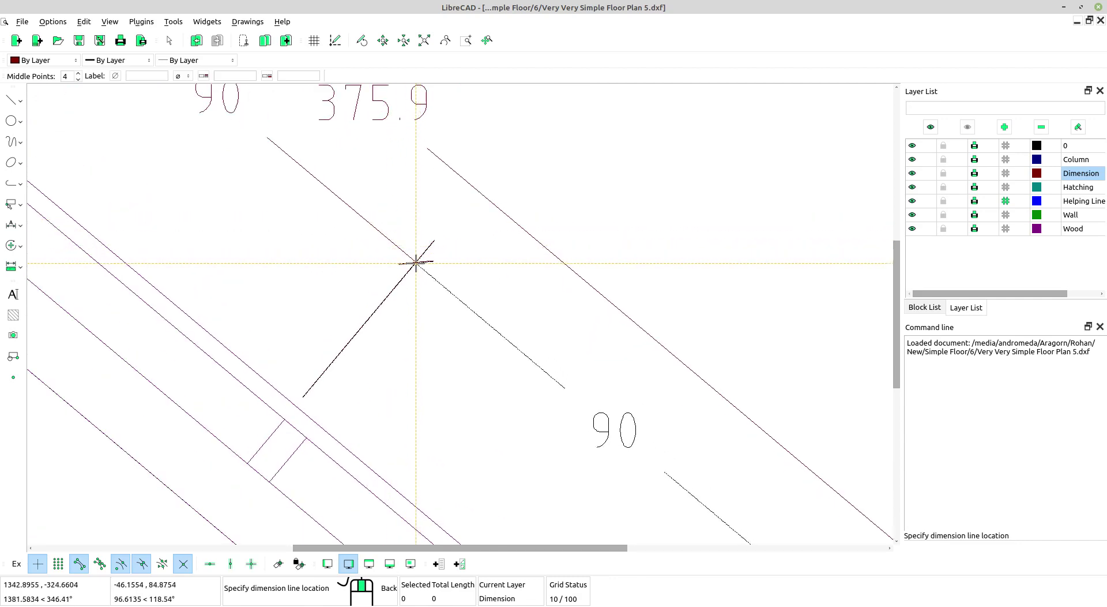
pyautogui.click(418, 260)
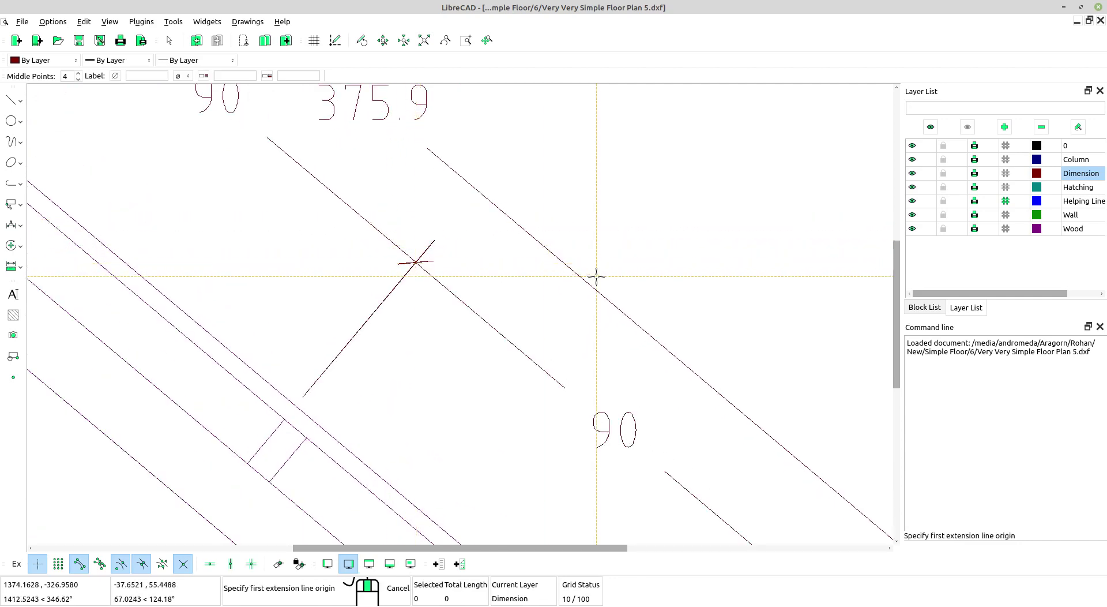
pyautogui.scroll(-5, 662, 270)
pyautogui.scroll(-1, 602, 270)
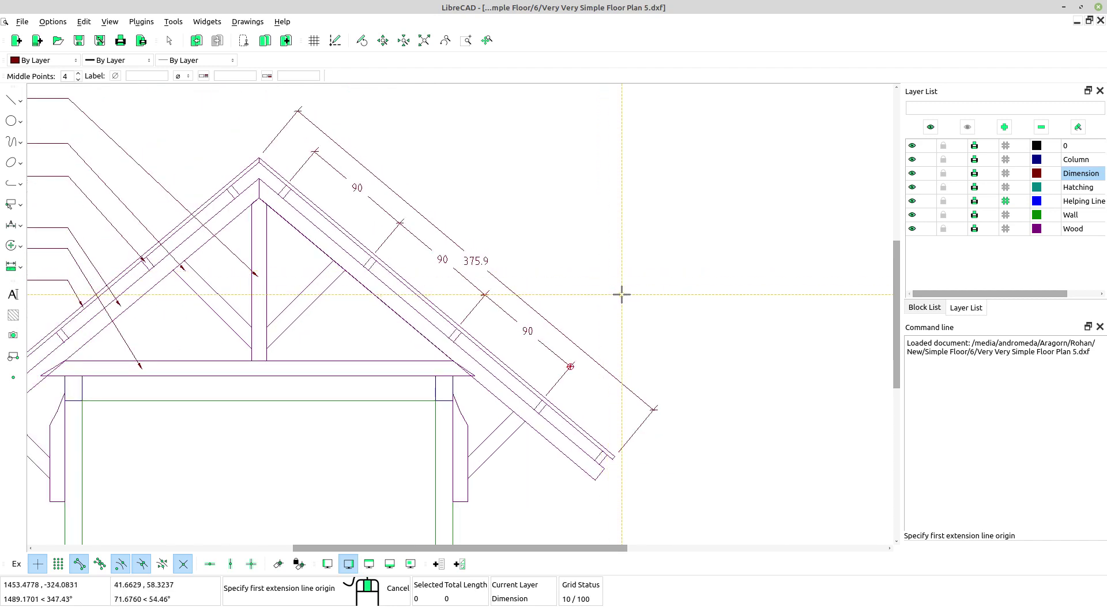
# - End the aligned dimensions, zoom out over the truss, and open the dimension-type flyout
pyautogui.rightClick(623, 297)
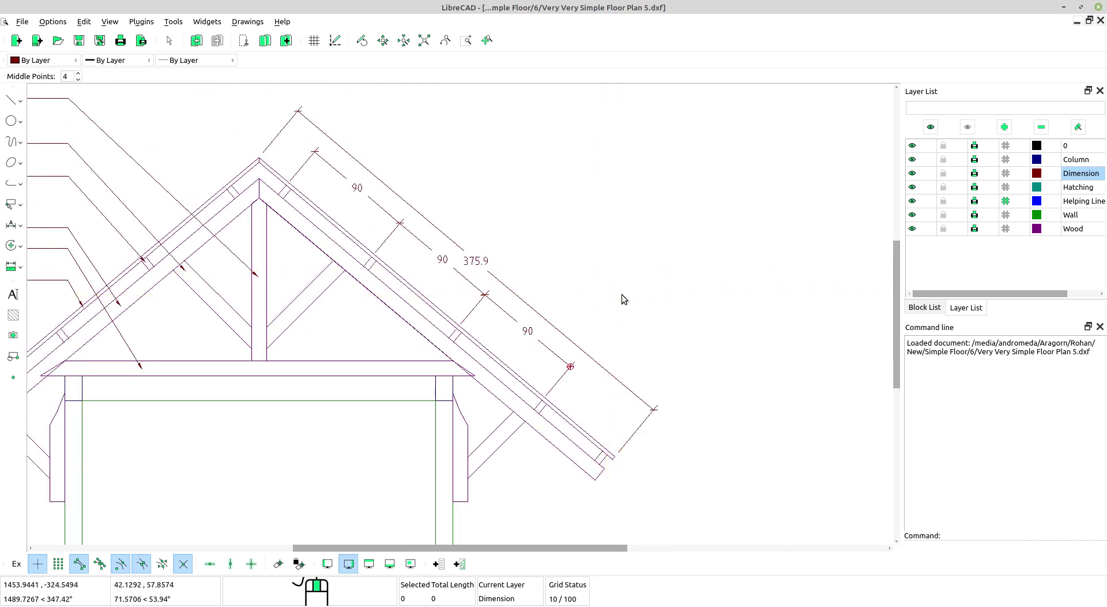
pyautogui.scroll(-3, 621, 295)
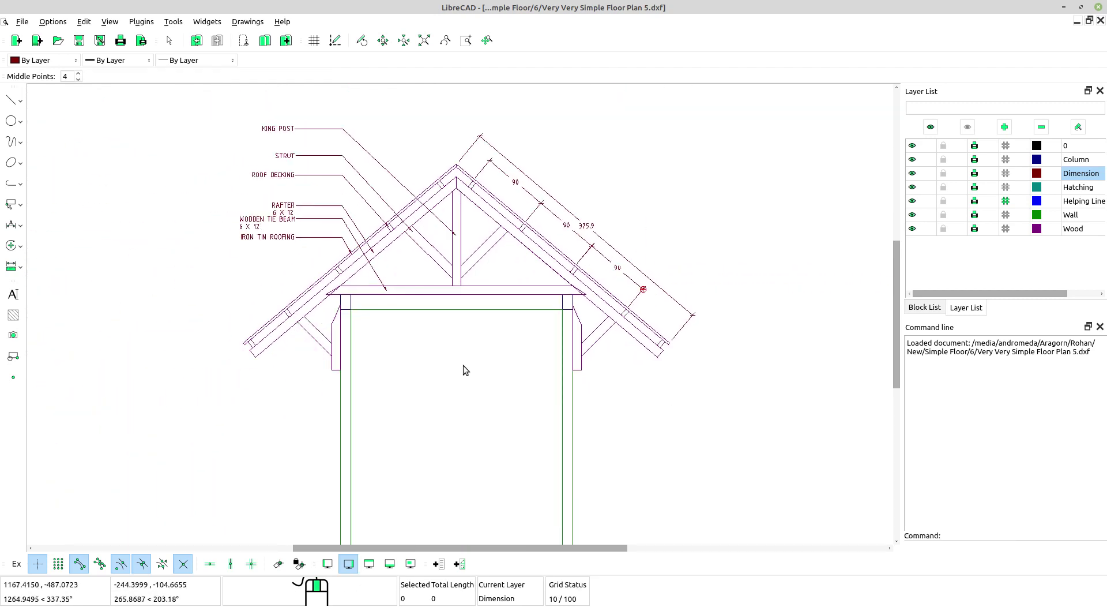
pyautogui.scroll(1, 479, 279)
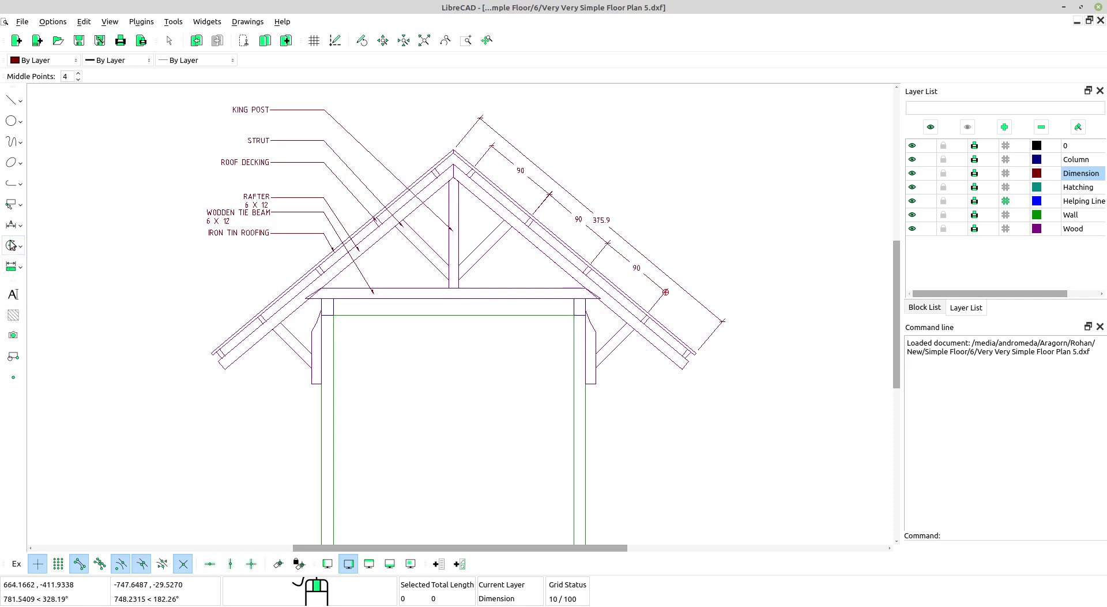
pyautogui.click(14, 225)
# - Start a horizontal dimension from the roof apex to the right rafter's lower tip
pyautogui.click(55, 246)
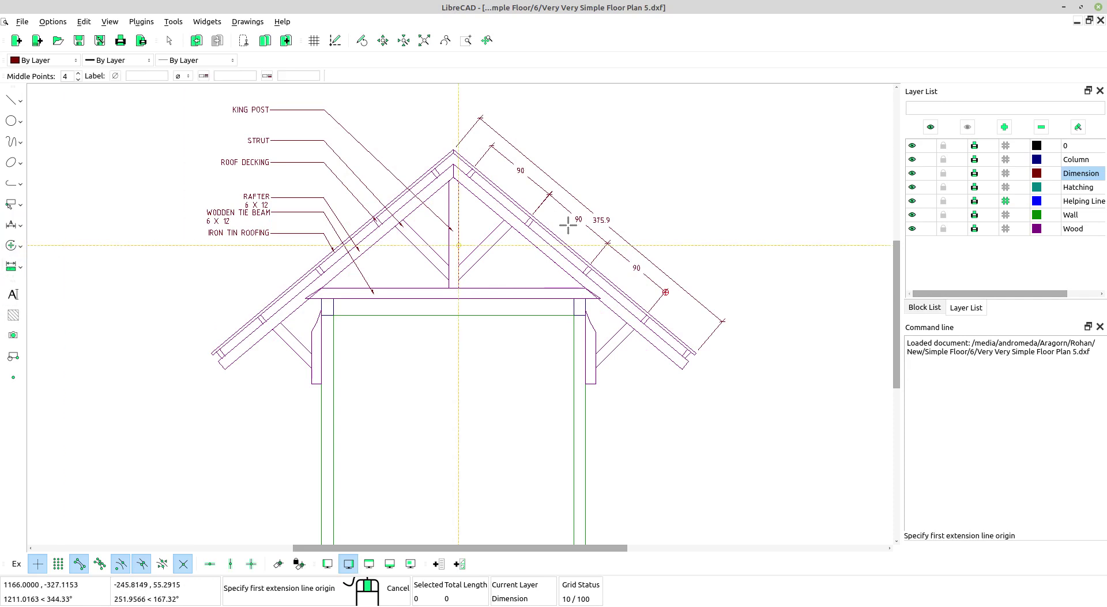
pyautogui.scroll(2, 473, 146)
pyautogui.scroll(5, 473, 146)
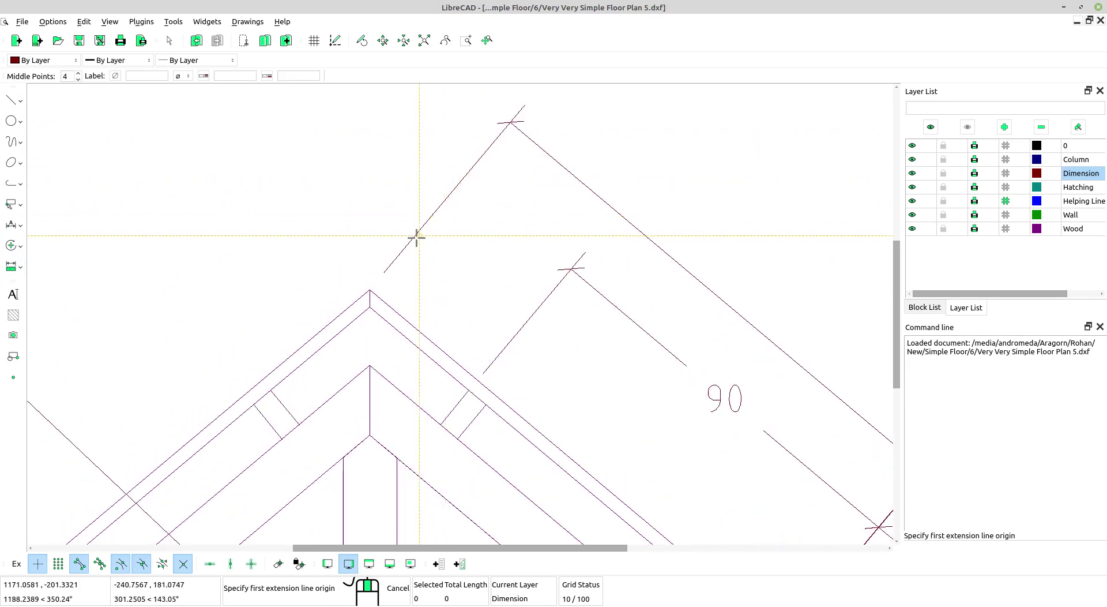
pyautogui.click(370, 293)
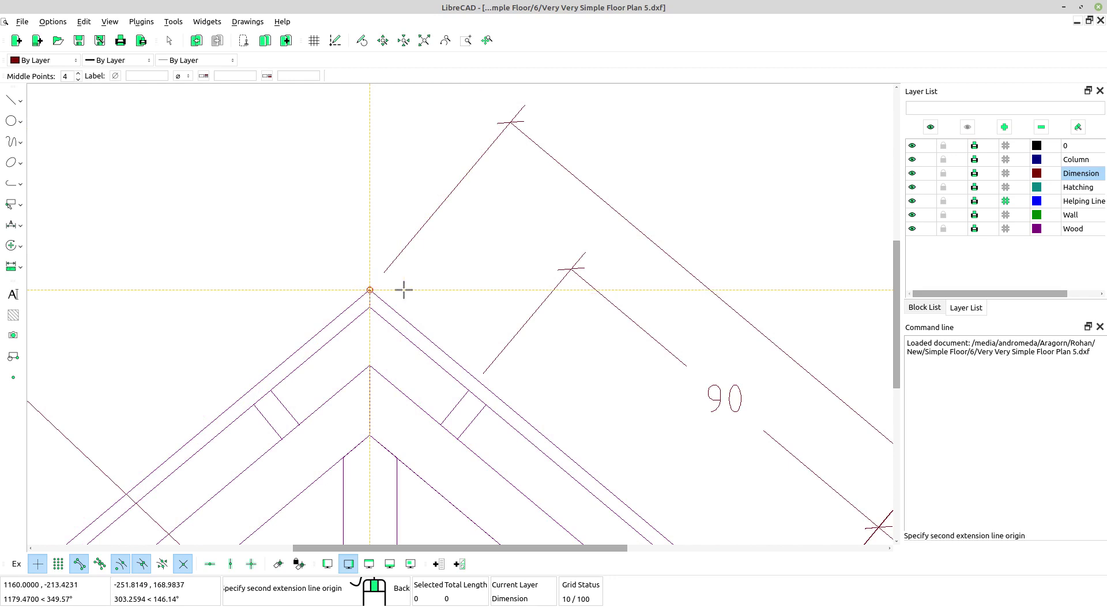
pyautogui.scroll(-3, 464, 263)
pyautogui.moveTo(590, 392); pyautogui.dragTo(456, 92, button='middle')
pyautogui.scroll(4, 717, 323)
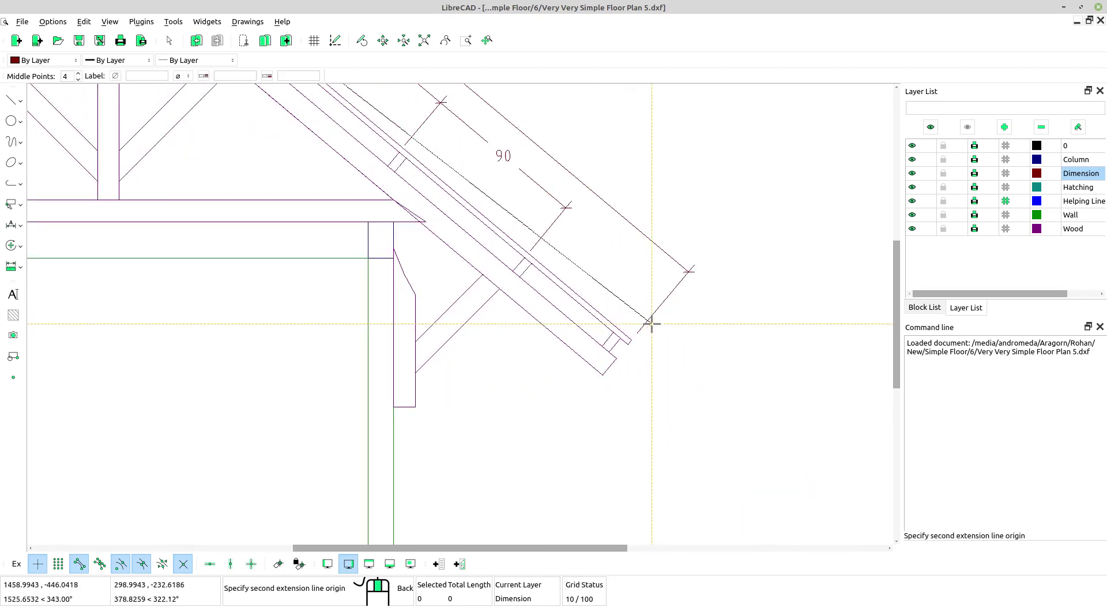
pyautogui.click(587, 350)
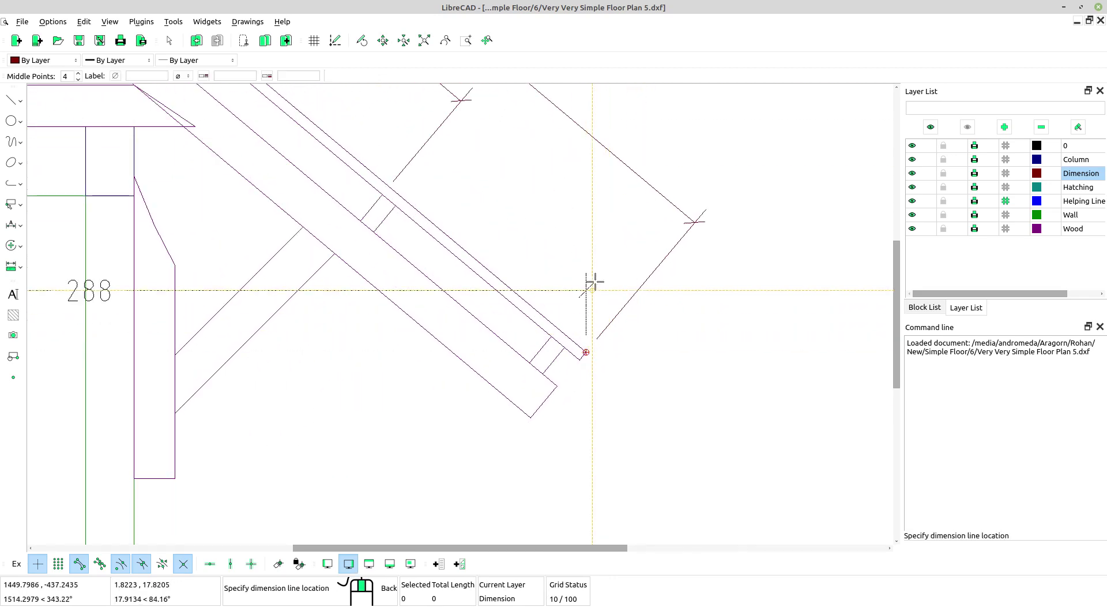
# - Place the 288 horizontal dimension line above the apex
pyautogui.moveTo(592, 279); pyautogui.dragTo(452, 129, button='middle')
pyautogui.scroll(3, 452, 128)
pyautogui.scroll(-2, 644, 295)
pyautogui.scroll(-5, 644, 296)
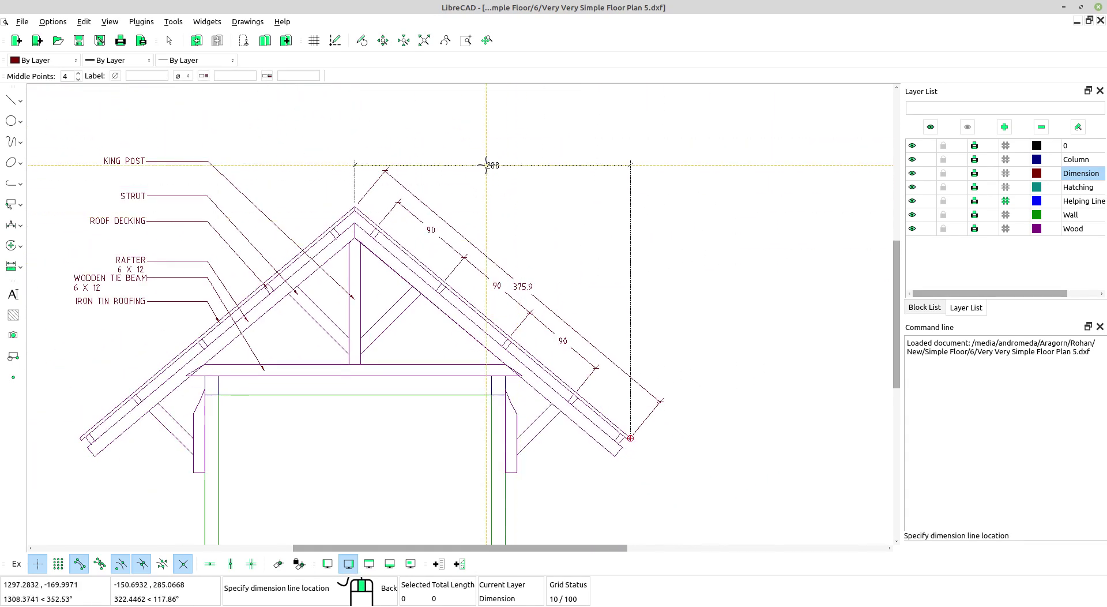
pyautogui.click(490, 152)
pyautogui.scroll(-3, 623, 364)
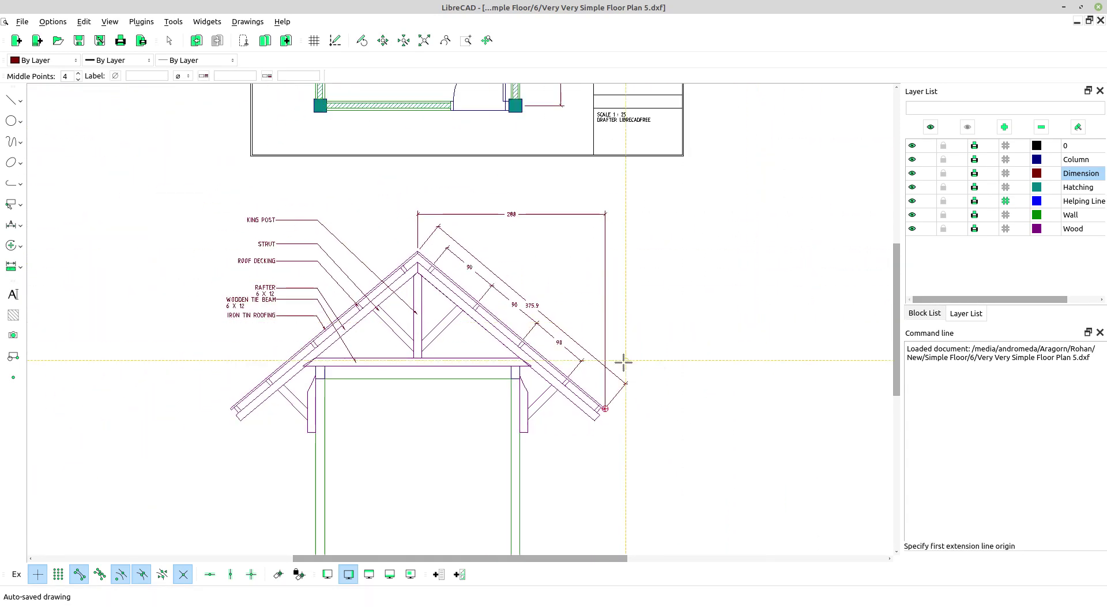
# - Exit the dimension command and zoom out over the full house elevation
pyautogui.rightClick(660, 306)
pyautogui.scroll(-2, 660, 299)
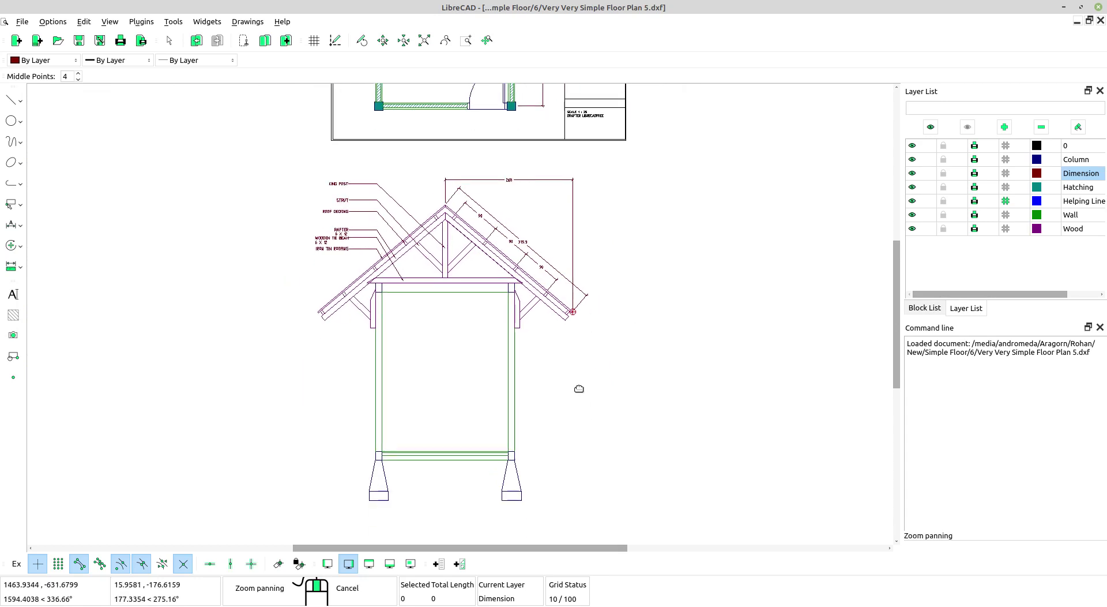
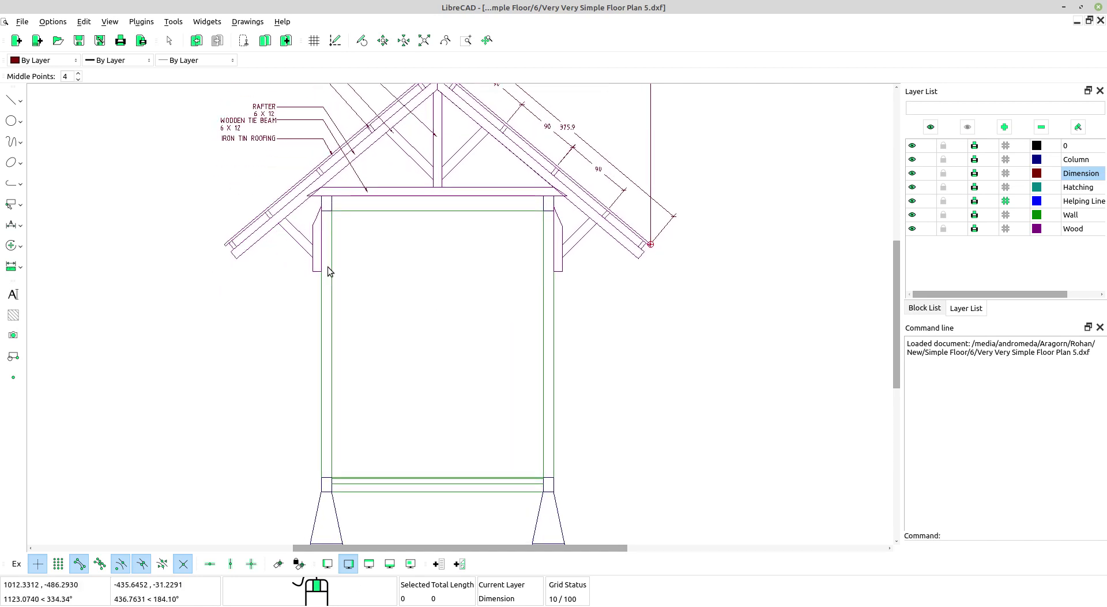
pyautogui.scroll(1, 368, 247)
pyautogui.scroll(1, 392, 376)
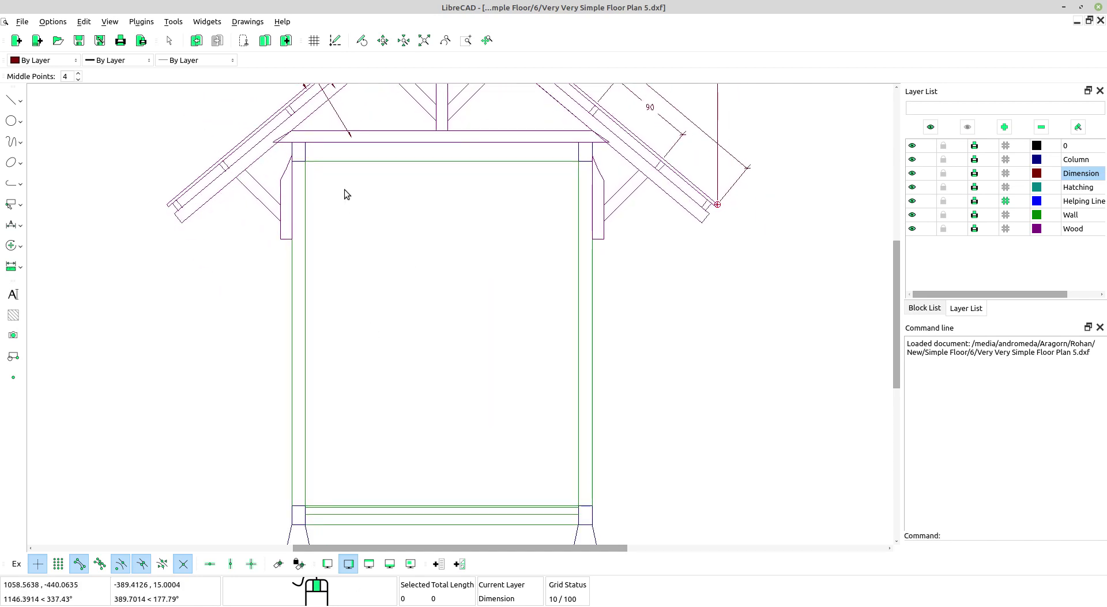
pyautogui.scroll(-3, 368, 431)
pyautogui.scroll(-1, 614, 318)
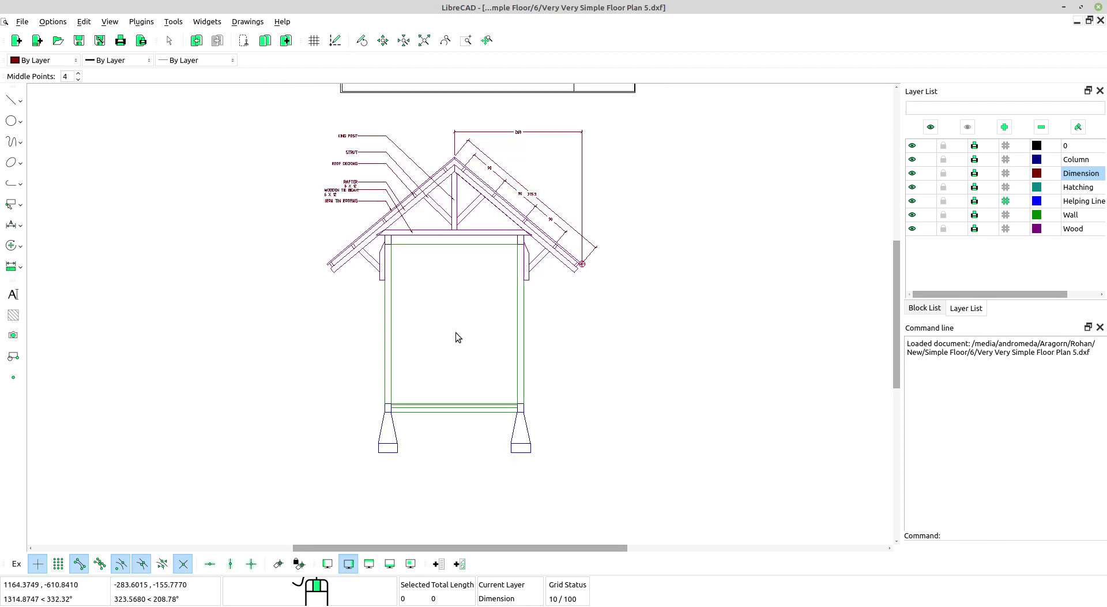
pyautogui.scroll(4, 421, 298)
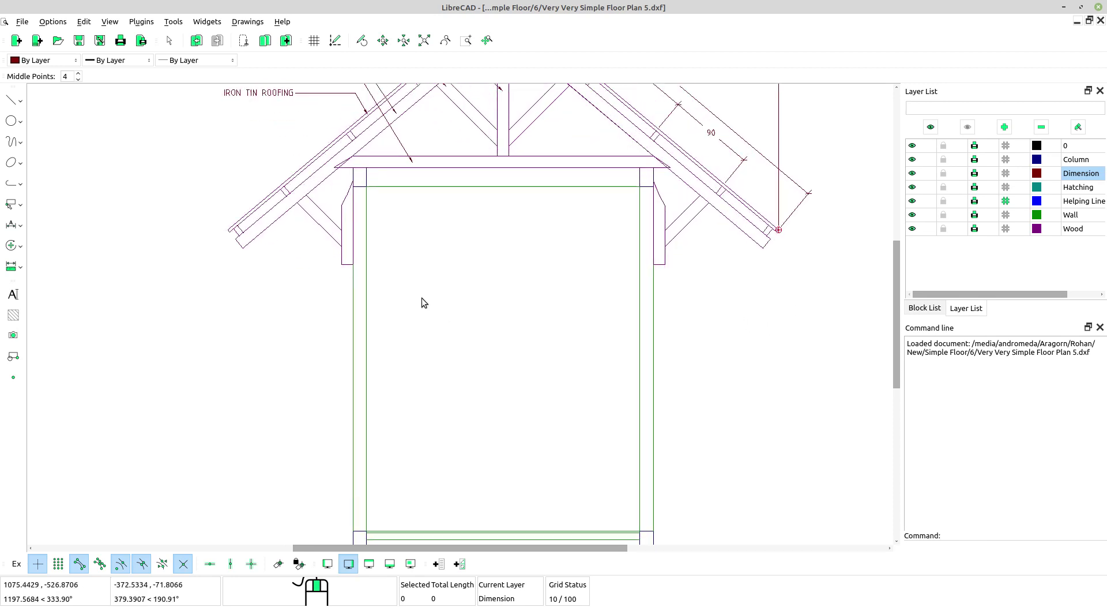
pyautogui.scroll(1, 408, 181)
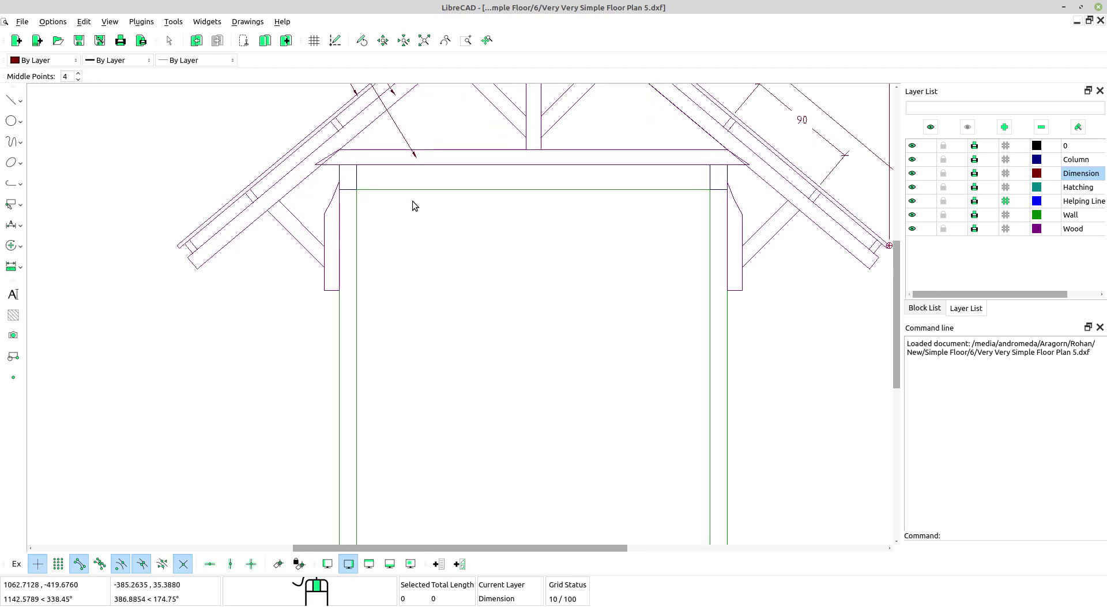
pyautogui.moveTo(428, 323); pyautogui.dragTo(422, 286, button='middle')
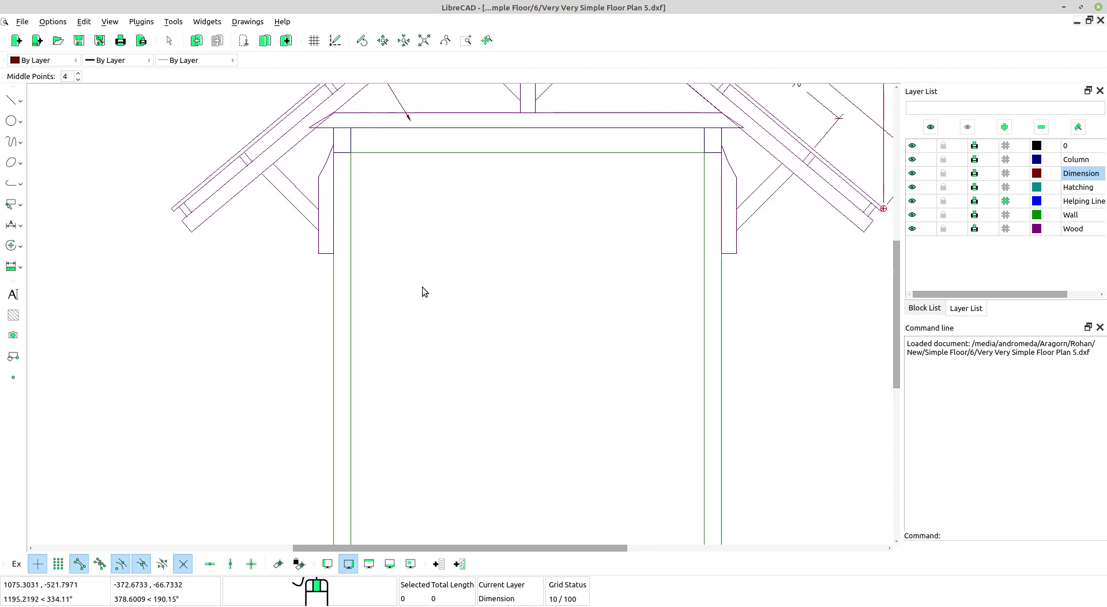
pyautogui.scroll(-2, 490, 243)
pyautogui.moveTo(510, 234); pyautogui.dragTo(495, 237, button='middle')
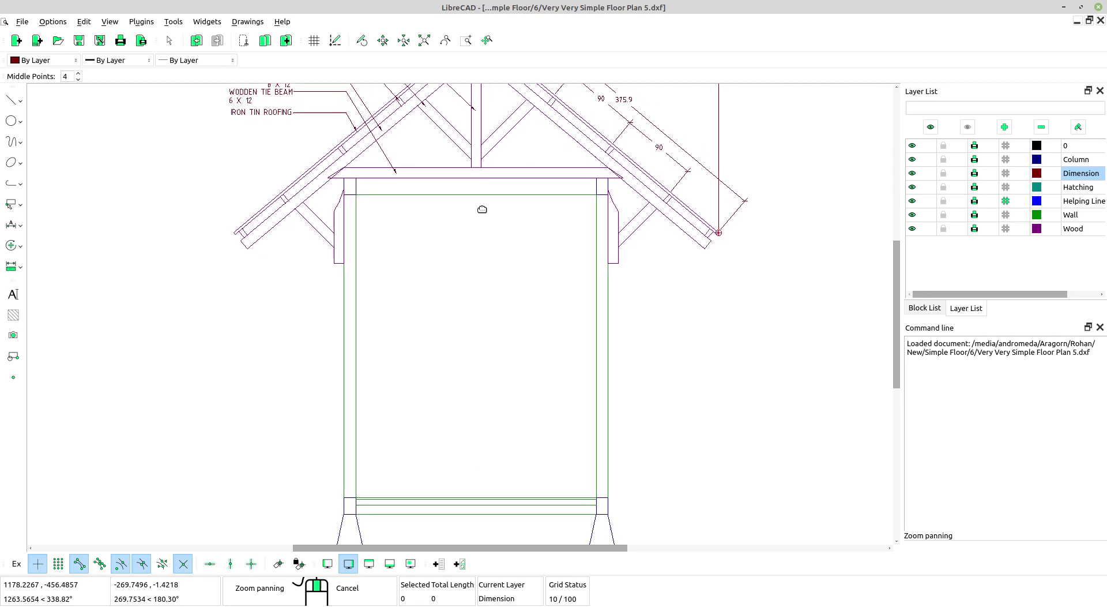
pyautogui.scroll(-1, 478, 173)
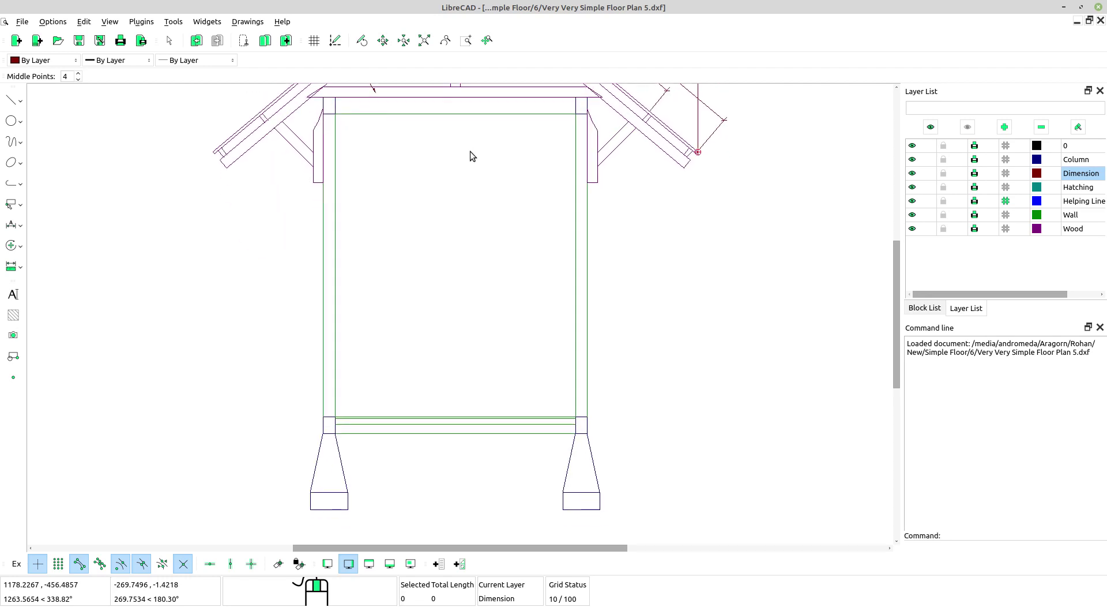
pyautogui.scroll(5, 340, 130)
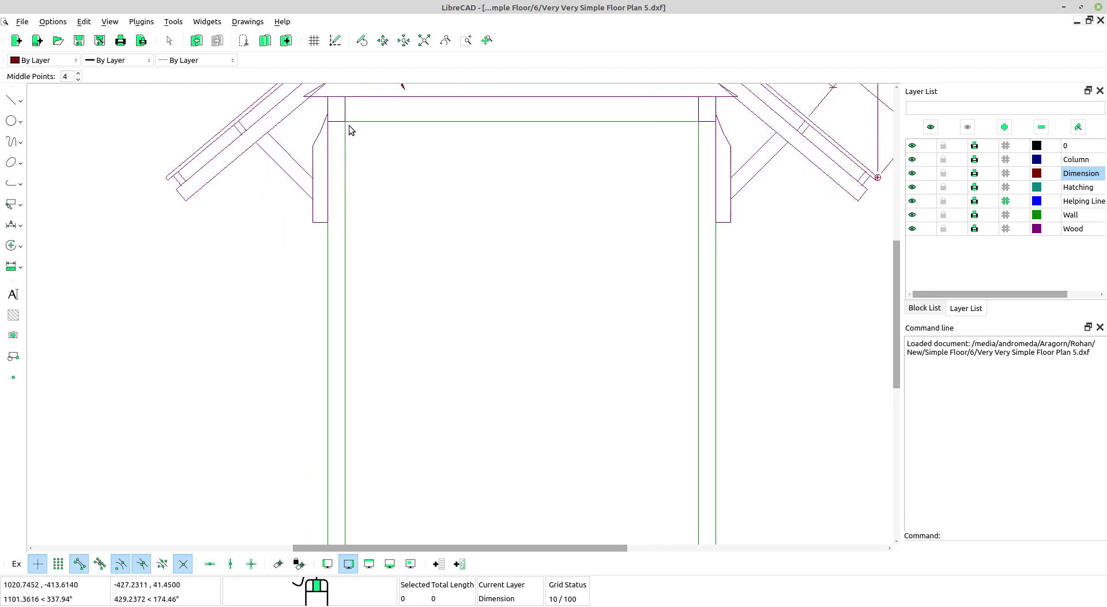
pyautogui.scroll(1, 348, 123)
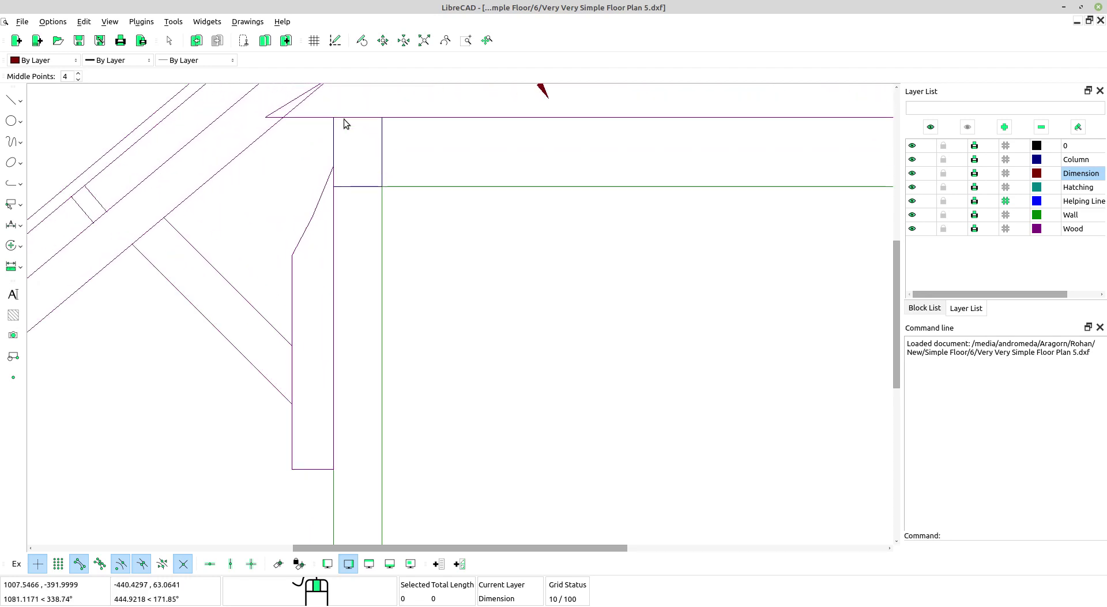
# - Solid-fill the joint square atop the left post in dark red
pyautogui.doubleClick(361, 187)
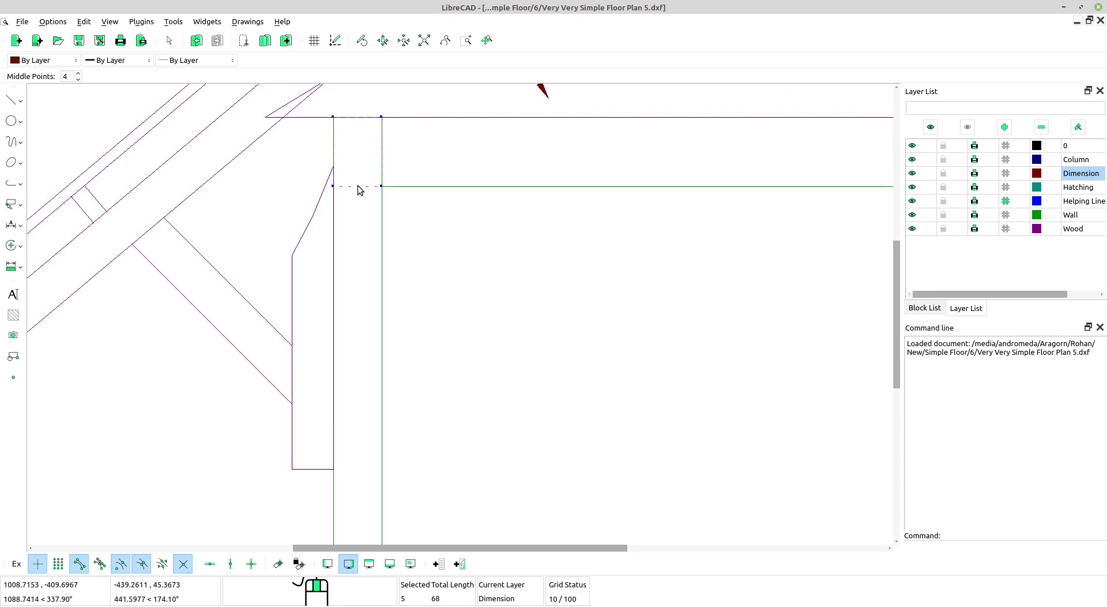
pyautogui.press('Escape')
pyautogui.scroll(-3, 382, 150)
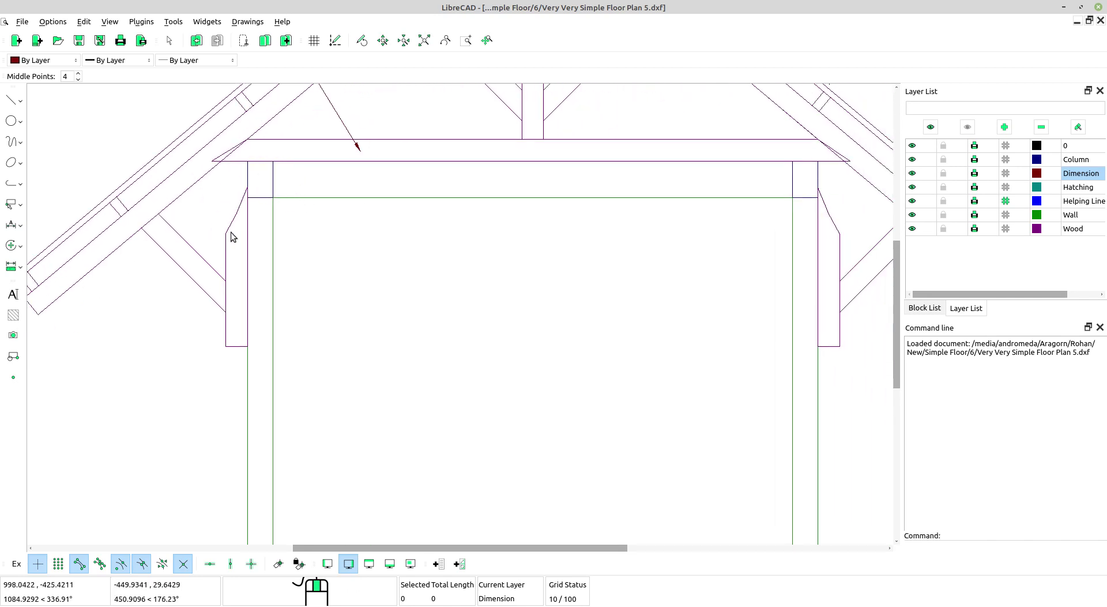
pyautogui.scroll(2, 279, 203)
pyautogui.doubleClick(274, 206)
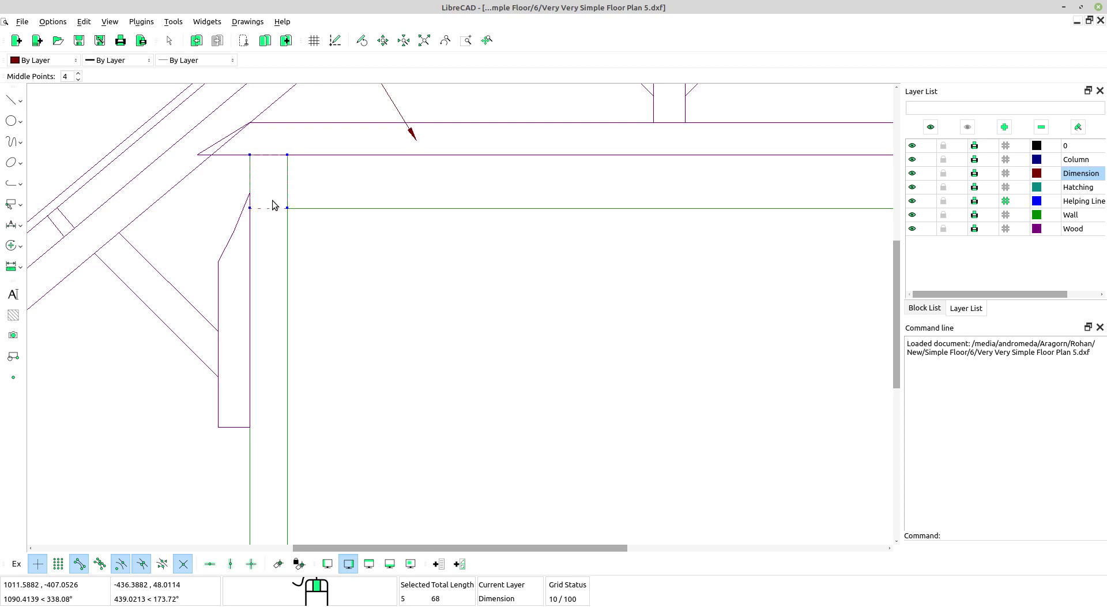
pyautogui.moveTo(273, 206); pyautogui.dragTo(323, 198, button='middle')
pyautogui.click(13, 315)
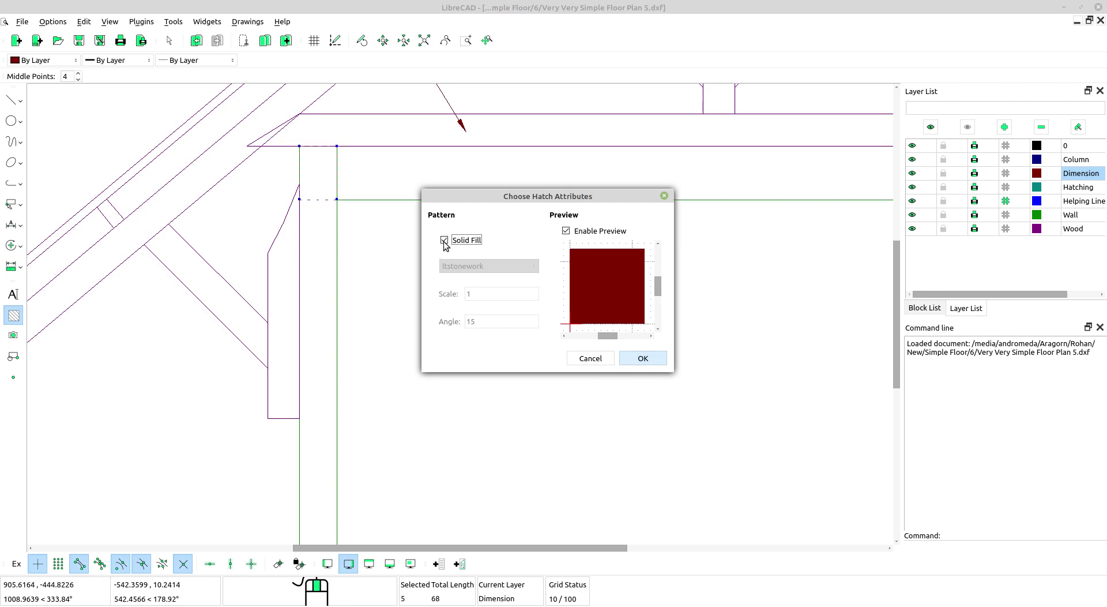
pyautogui.click(643, 358)
pyautogui.scroll(-5, 447, 241)
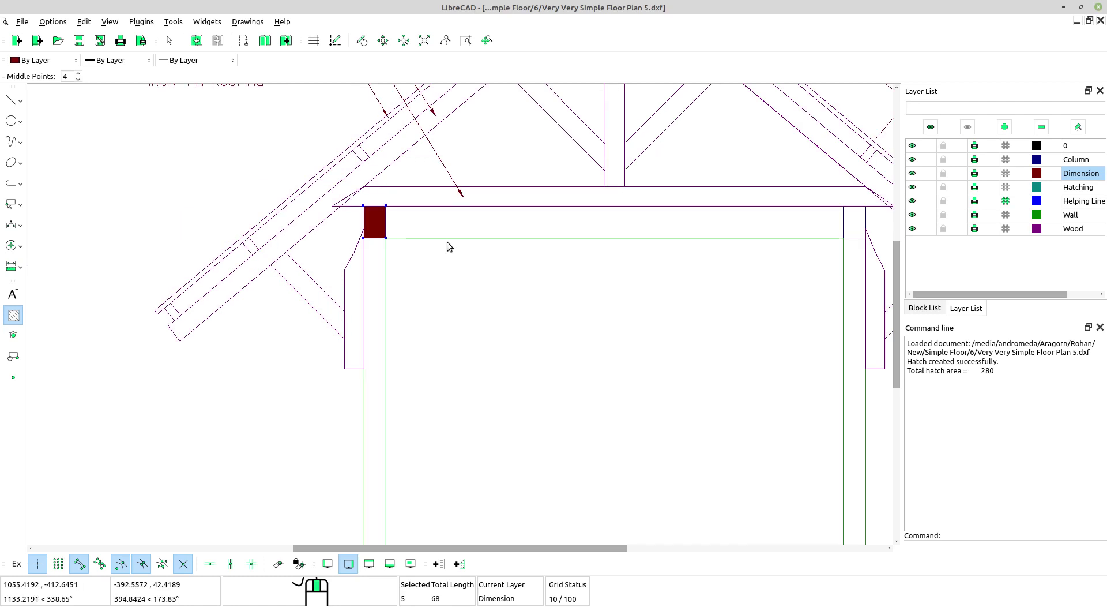
pyautogui.press('Escape')
# - Solid-fill the joint square atop the right post in dark red as well
pyautogui.scroll(2, 635, 244)
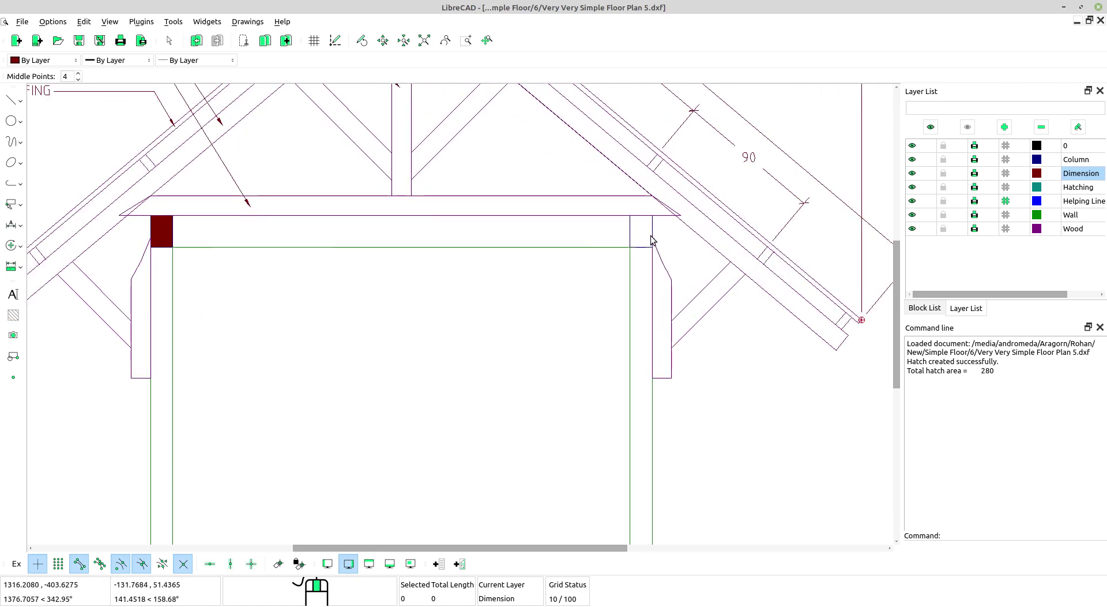
pyautogui.scroll(2, 645, 234)
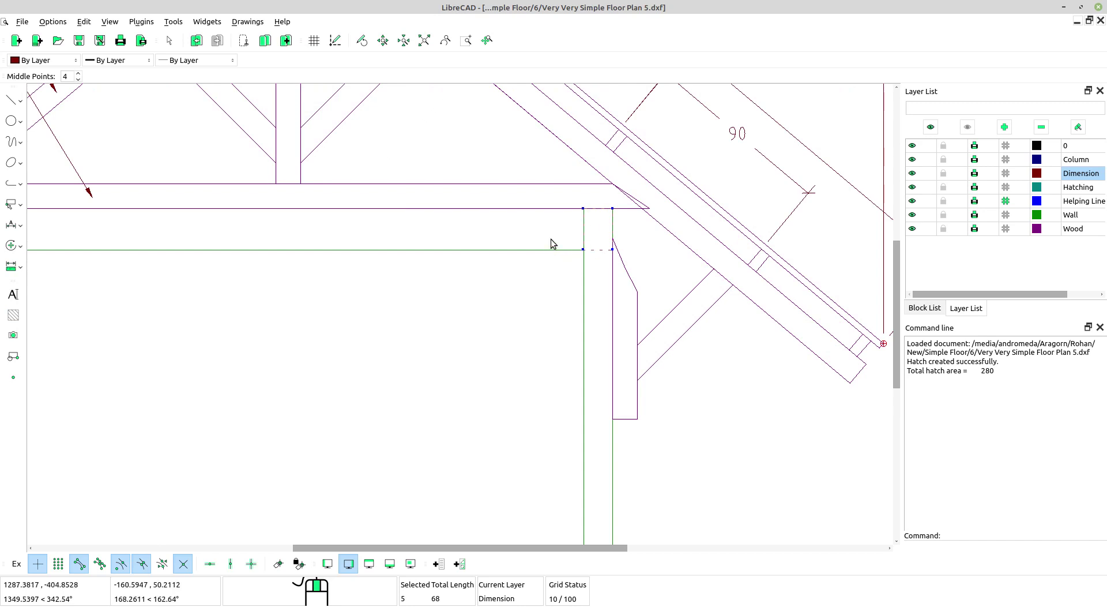
pyautogui.click(13, 315)
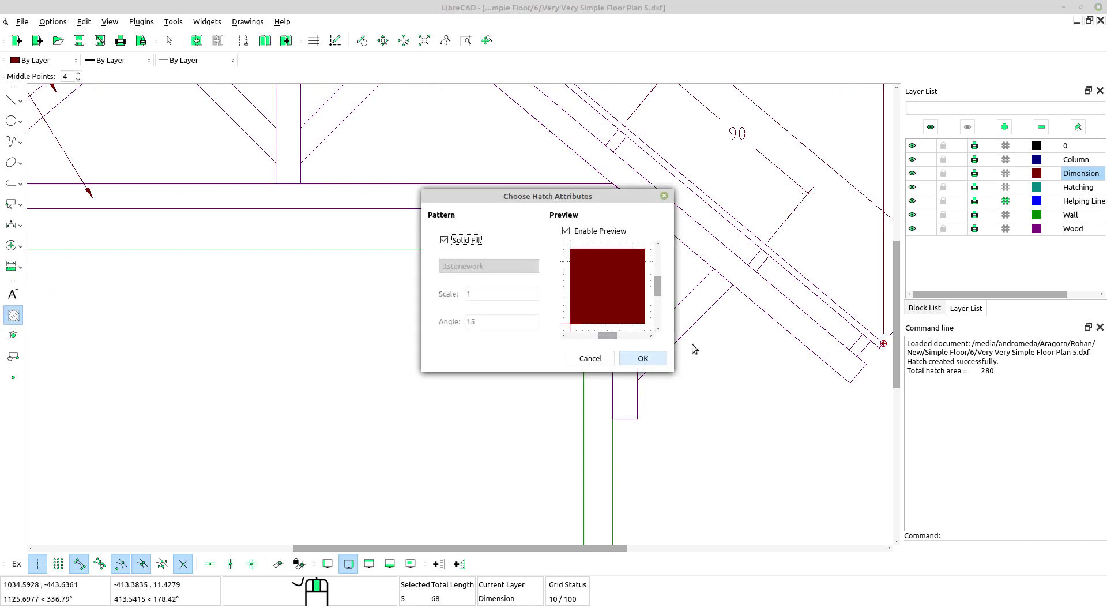
pyautogui.click(643, 358)
pyautogui.scroll(-3, 638, 302)
pyautogui.moveTo(638, 302)
pyautogui.mouseDown(button='middle')
pyautogui.moveTo(482, 358)
pyautogui.moveTo(512, 283)
pyautogui.moveTo(349, 336)
pyautogui.mouseUp(button='middle')
pyautogui.press('Escape')
pyautogui.scroll(2, 341, 323)
pyautogui.scroll(3, 346, 311)
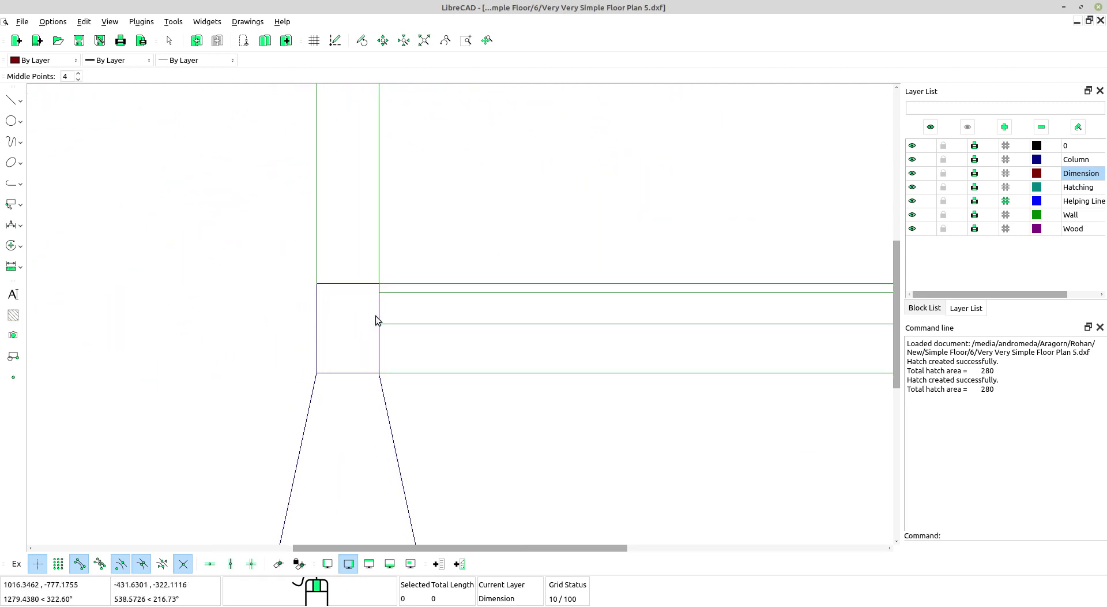
pyautogui.scroll(2, 368, 307)
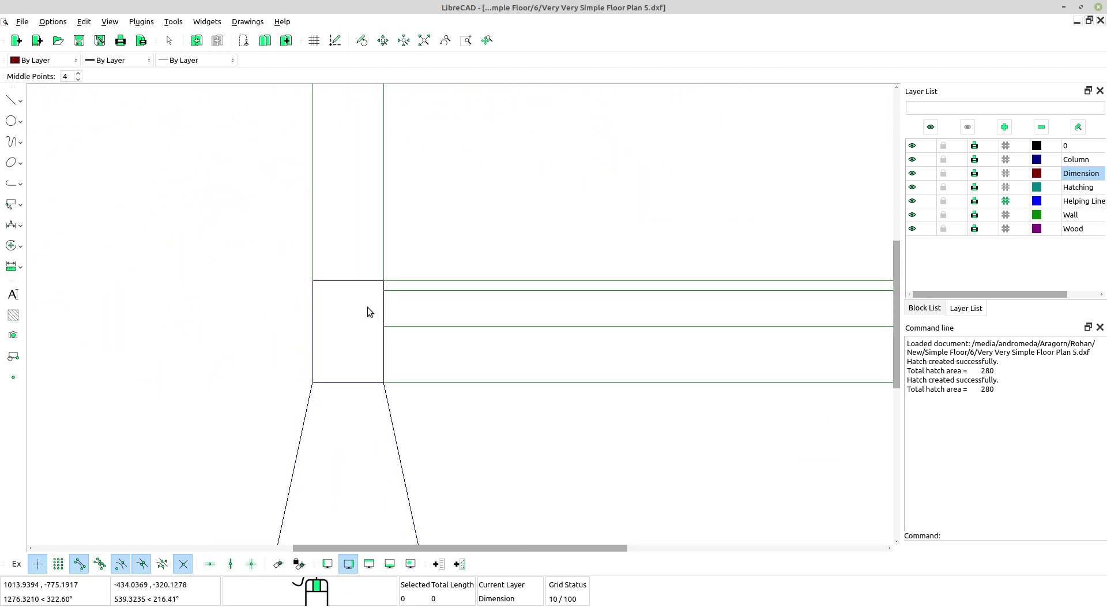
pyautogui.click(353, 275)
pyautogui.moveTo(380, 321); pyautogui.dragTo(351, 299, button='middle')
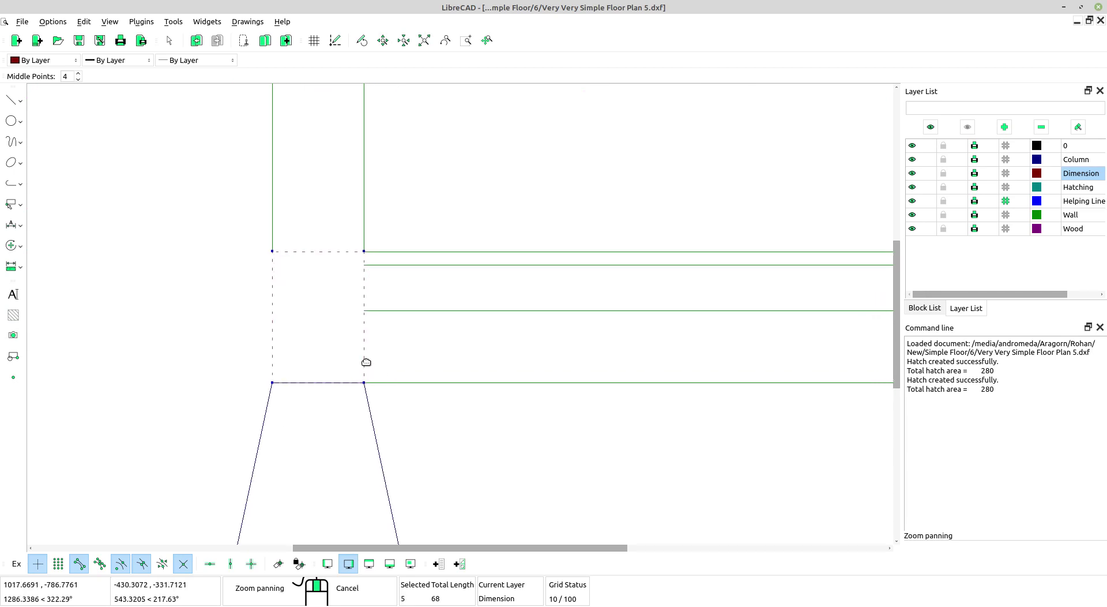
pyautogui.click(14, 316)
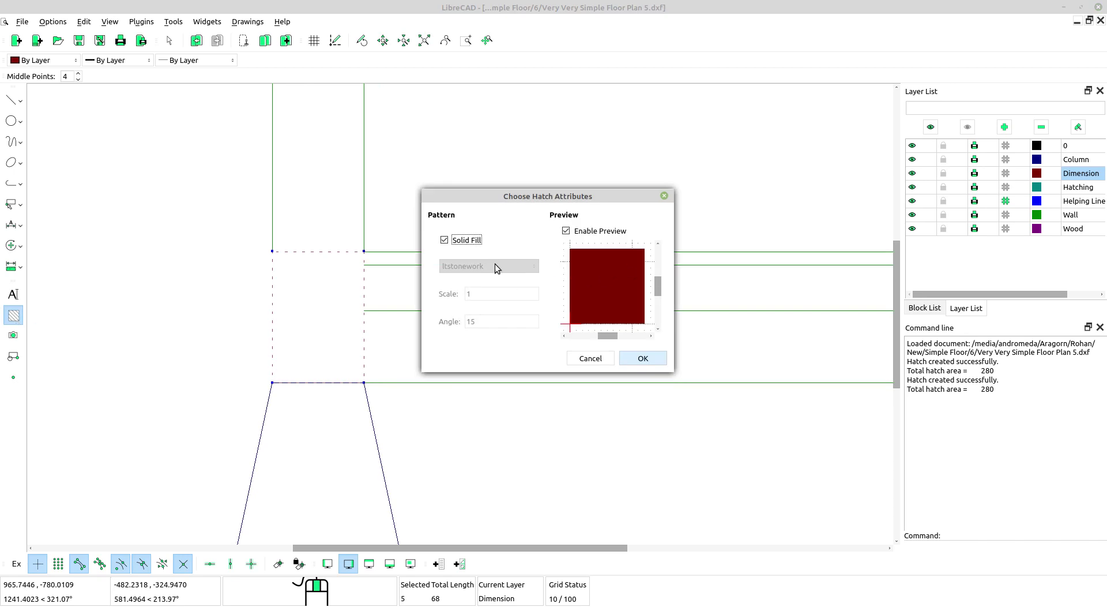
pyautogui.click(643, 359)
pyautogui.scroll(-5, 368, 310)
pyautogui.moveTo(288, 394); pyautogui.dragTo(448, 373, button='middle')
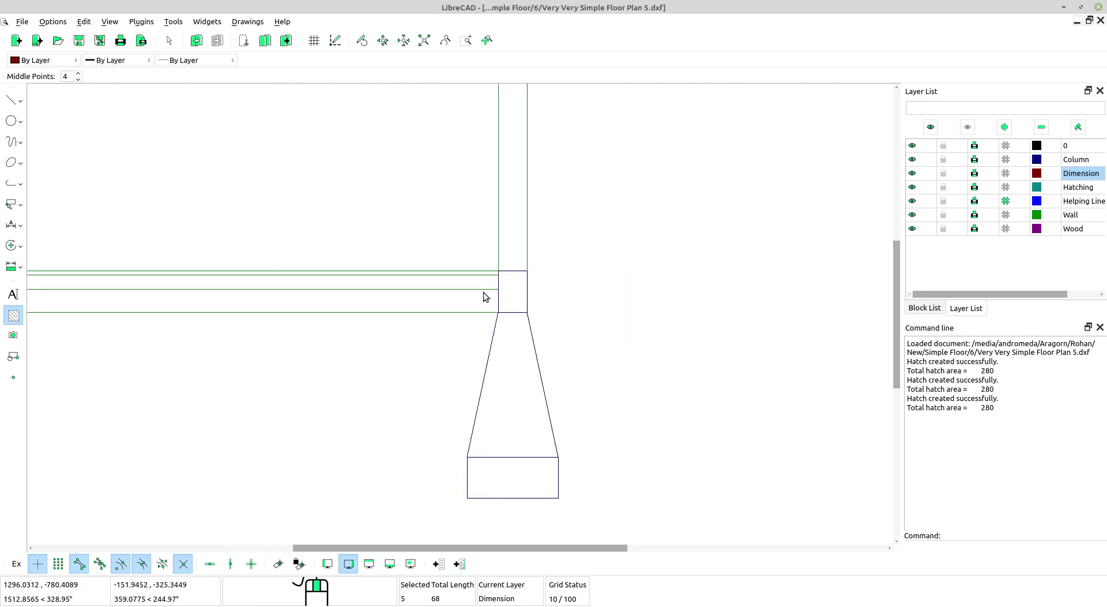
pyautogui.moveTo(278, 306); pyautogui.dragTo(580, 278, button='middle')
pyautogui.press('Escape')
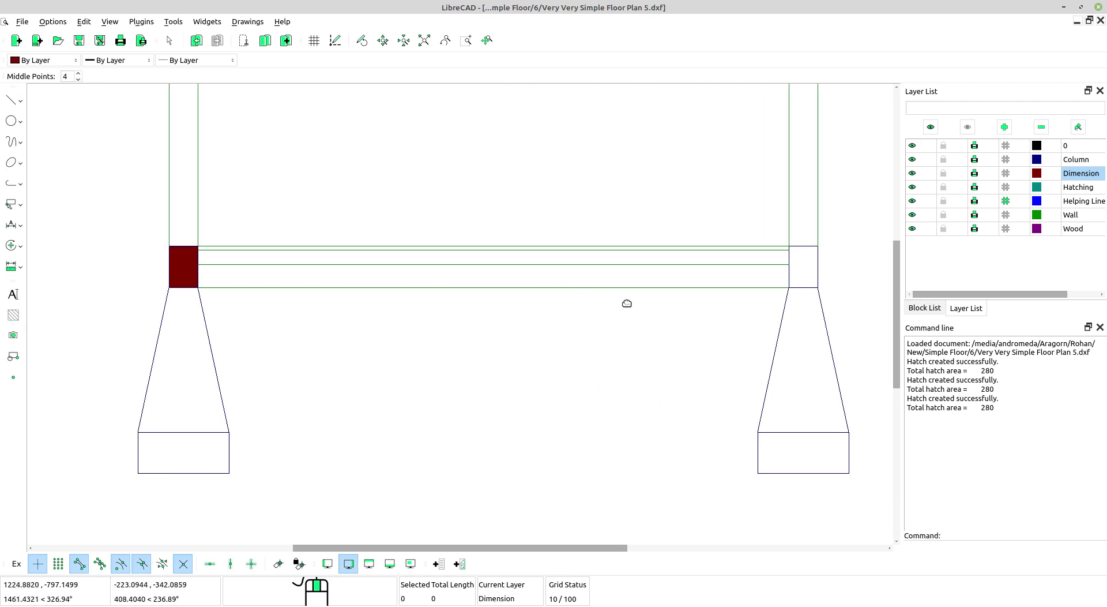
pyautogui.scroll(5, 627, 302)
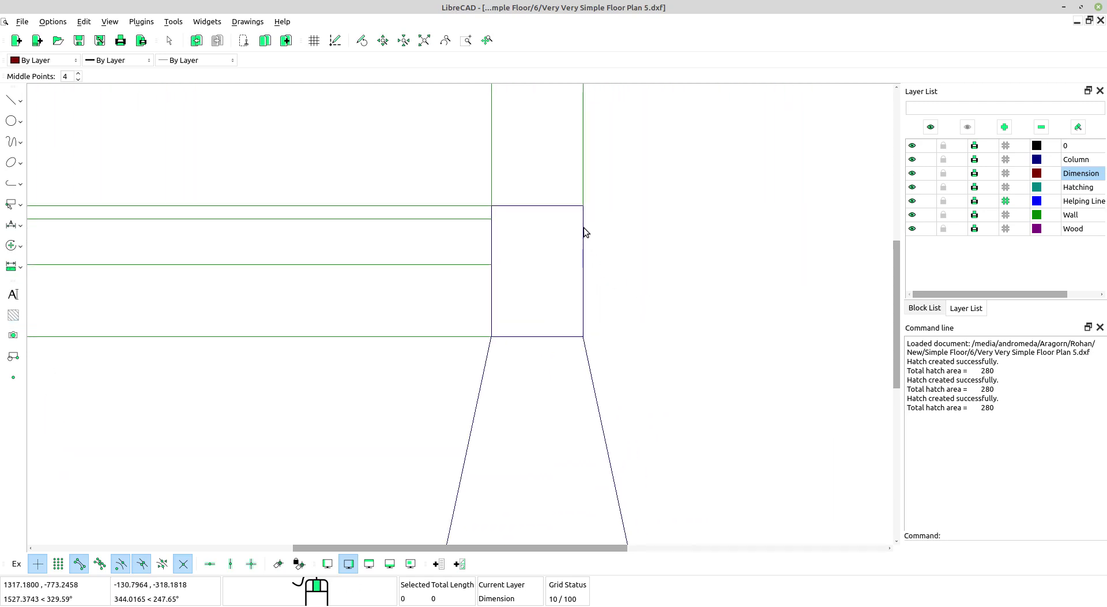
pyautogui.doubleClick(552, 206)
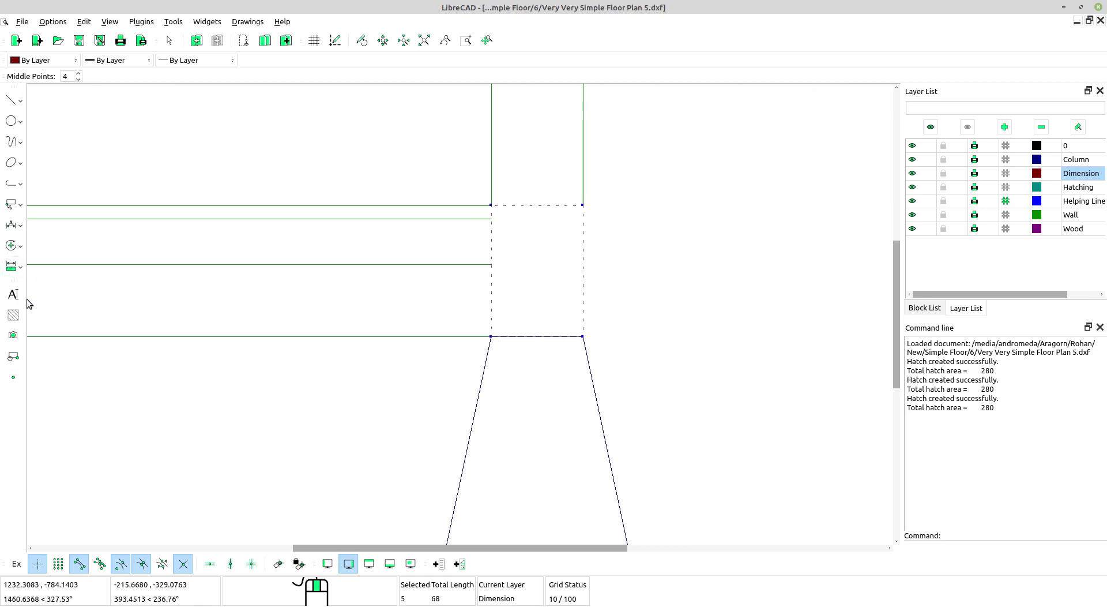
pyautogui.click(13, 316)
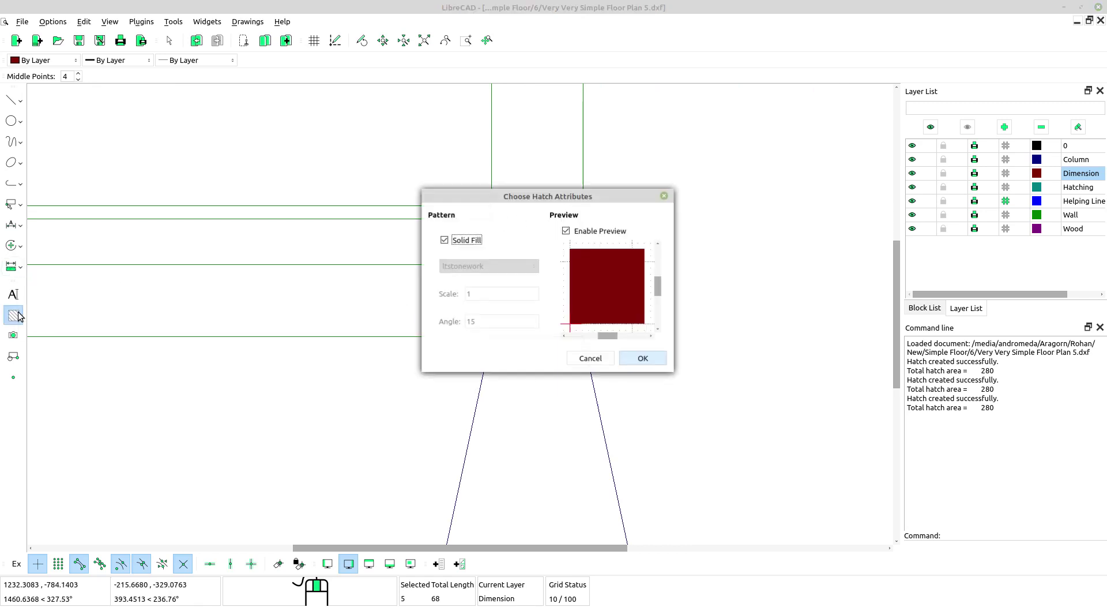
pyautogui.click(647, 358)
pyautogui.scroll(-6, 385, 388)
pyautogui.moveTo(385, 389)
pyautogui.mouseDown(button='middle')
pyautogui.moveTo(465, 372)
pyautogui.moveTo(476, 385)
pyautogui.moveTo(373, 321)
pyautogui.mouseUp(button='middle')
pyautogui.scroll(-3, 478, 364)
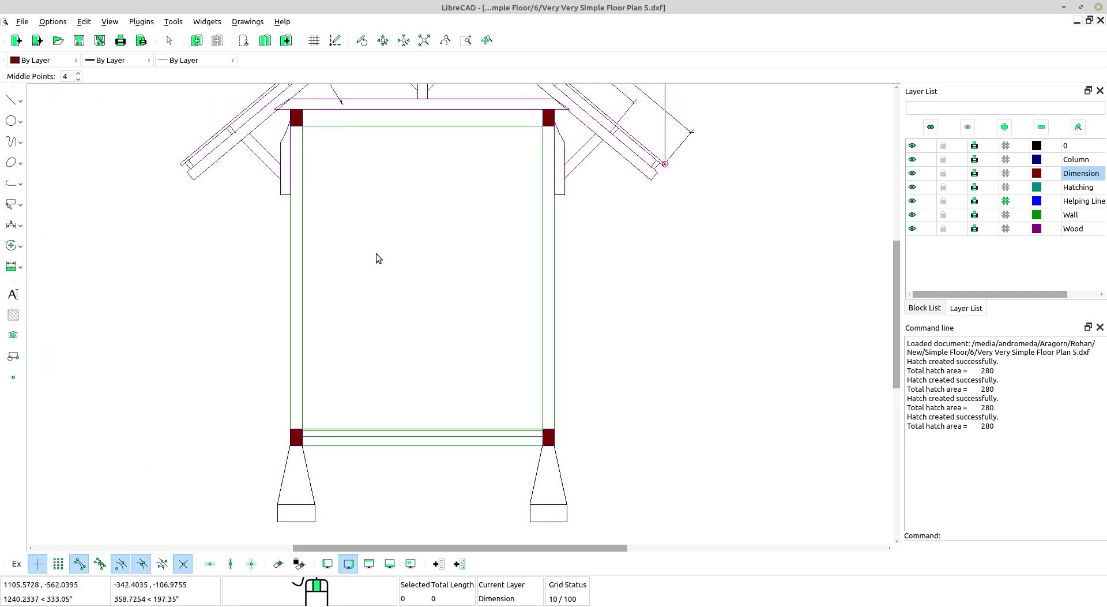
pyautogui.moveTo(410, 178); pyautogui.dragTo(409, 245, button='middle')
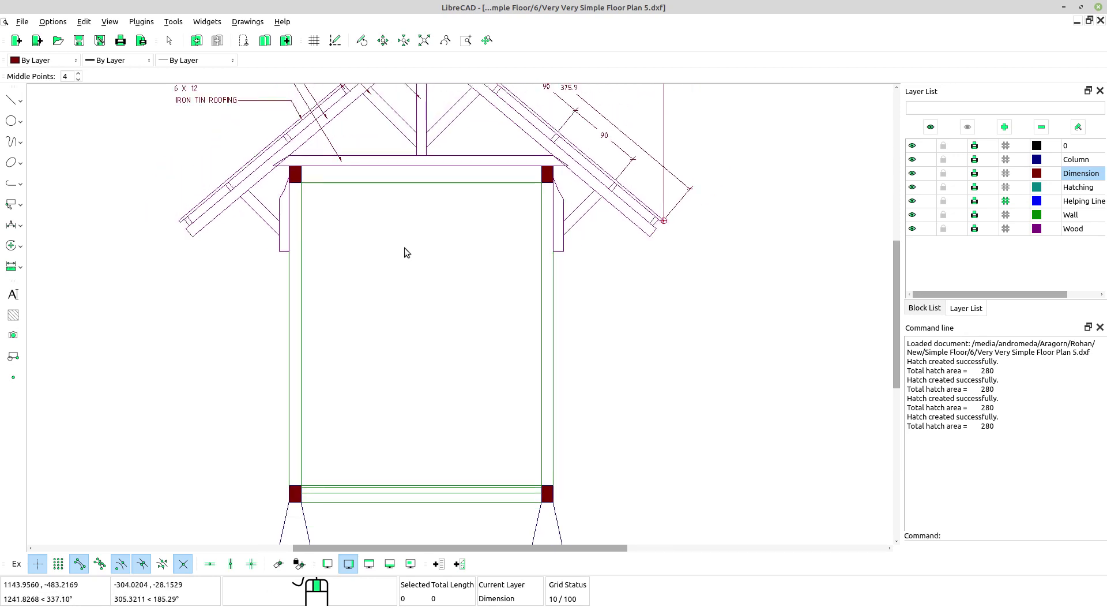
pyautogui.scroll(-2, 396, 233)
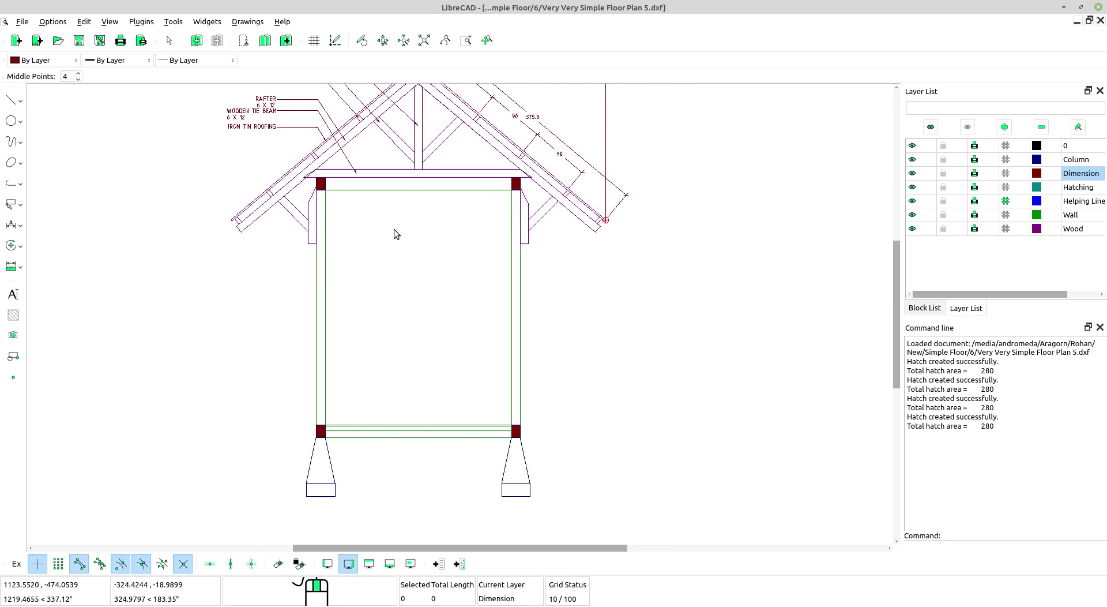
pyautogui.scroll(3, 458, 456)
pyautogui.moveTo(458, 456)
pyautogui.mouseDown(button='middle')
pyautogui.moveTo(521, 328)
pyautogui.moveTo(502, 321)
pyautogui.mouseUp(button='middle')
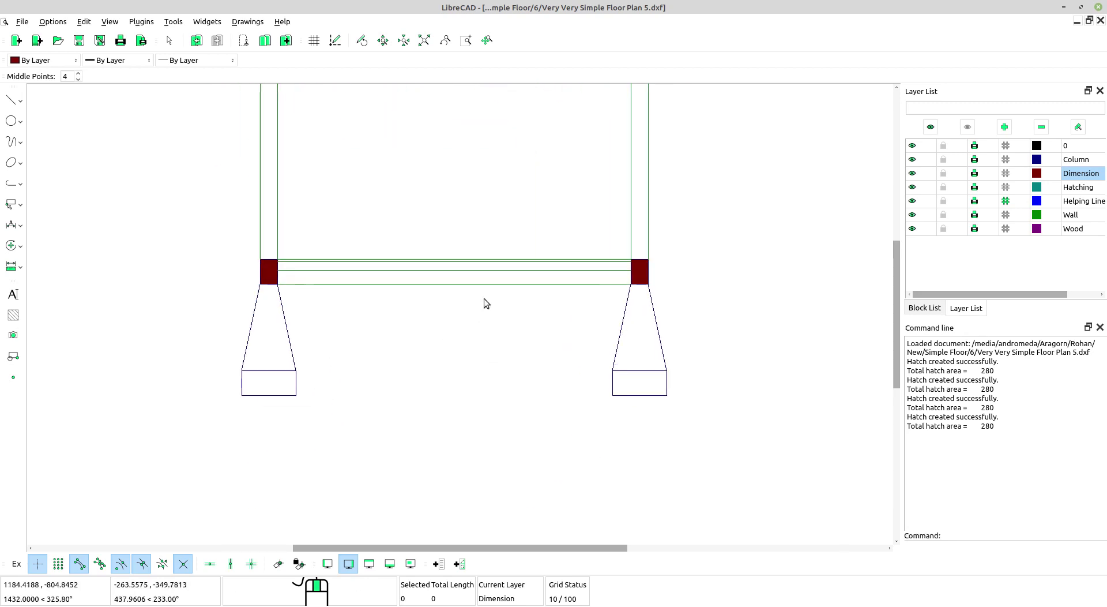
pyautogui.scroll(2, 483, 300)
pyautogui.scroll(1, 433, 297)
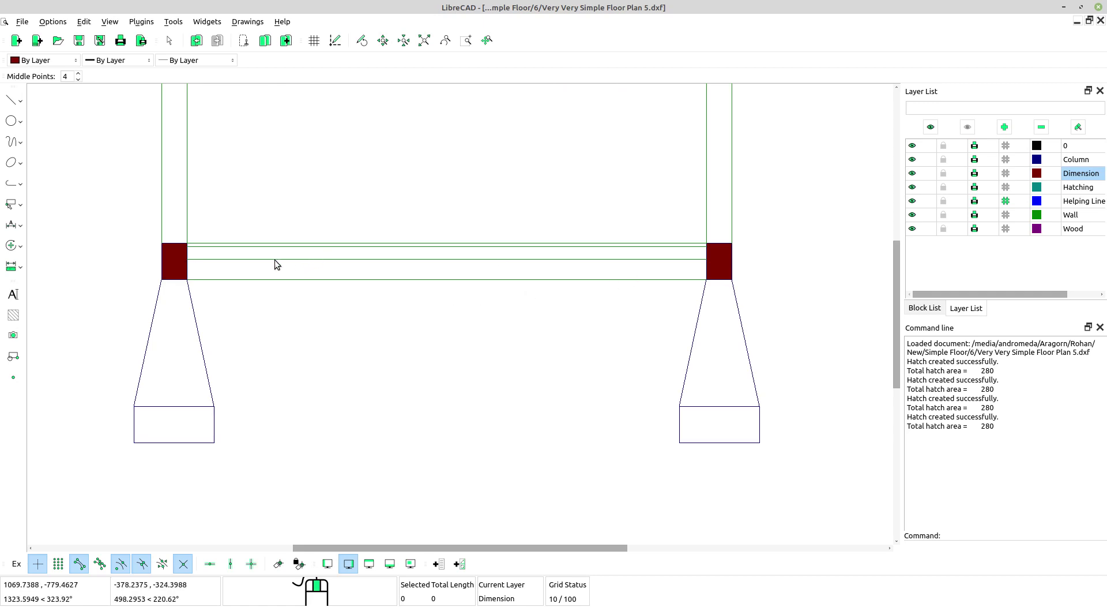
pyautogui.scroll(1, 264, 258)
pyautogui.scroll(1, 191, 264)
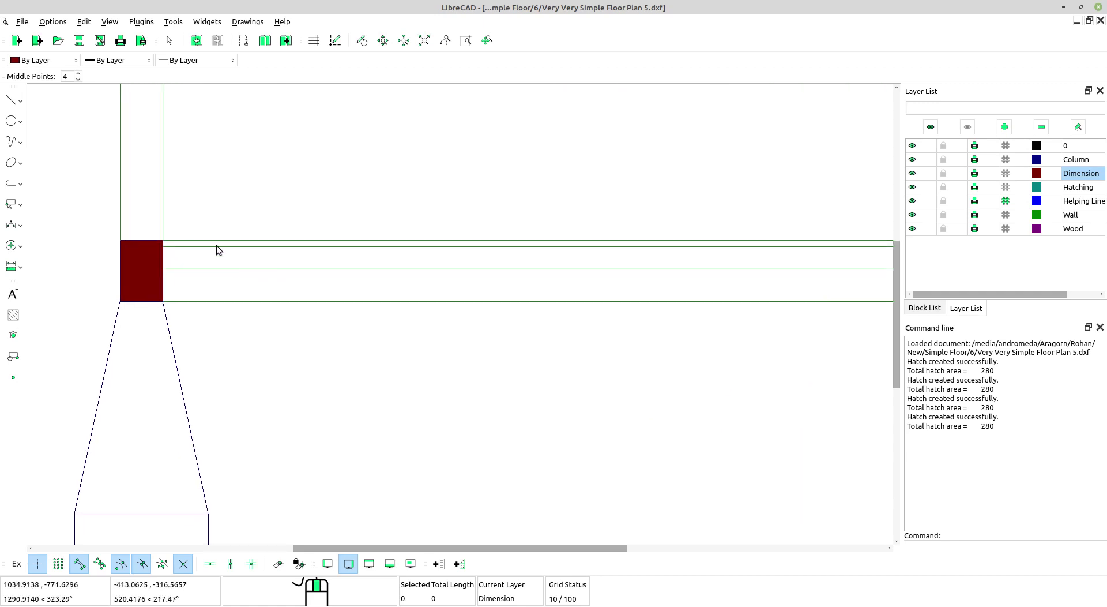
pyautogui.scroll(1, 222, 254)
pyautogui.scroll(-2, 320, 298)
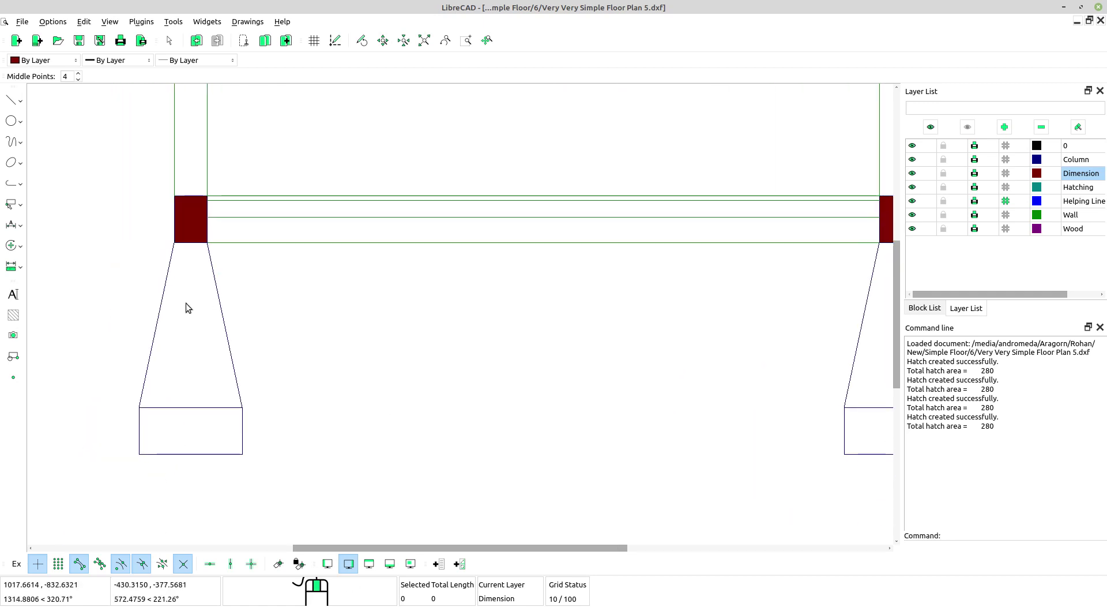
pyautogui.scroll(1, 203, 306)
# - Select the outline of the left tapered footing
pyautogui.click(163, 309)
pyautogui.scroll(-2, 167, 311)
pyautogui.moveTo(167, 311); pyautogui.dragTo(222, 285, button='middle')
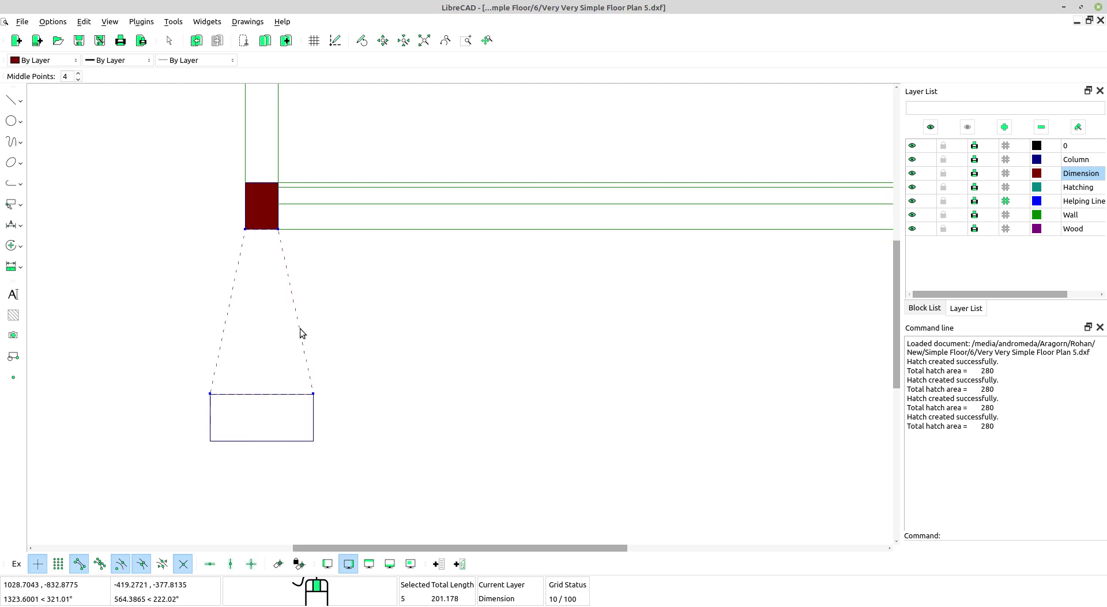
pyautogui.scroll(1, 301, 333)
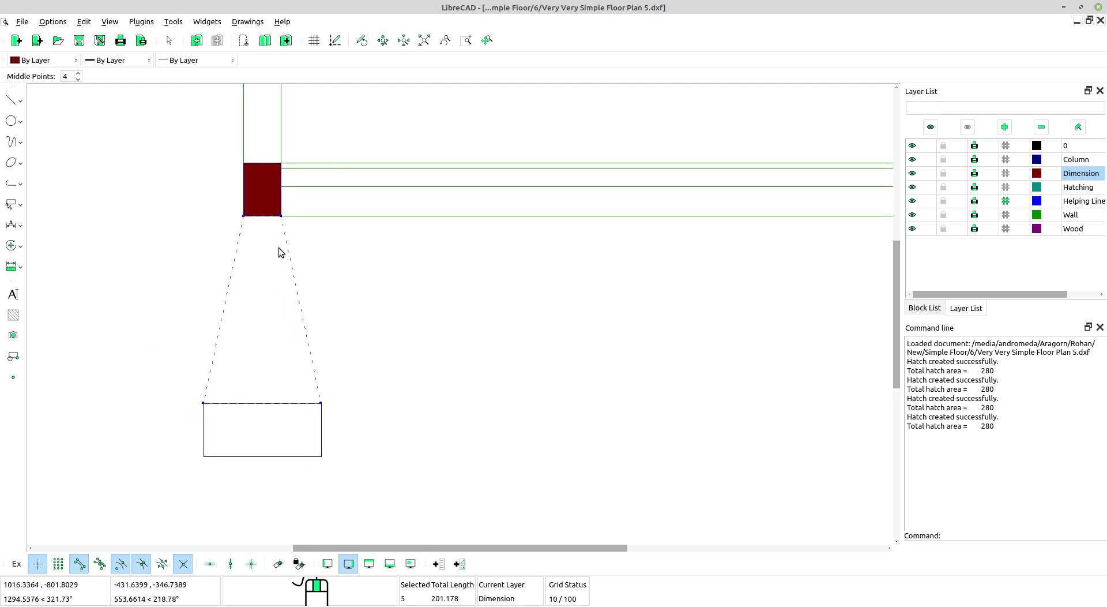
# - Set the hatch to the stone pattern at scale 2 and angle 15, turning off solid fill
pyautogui.click(12, 315)
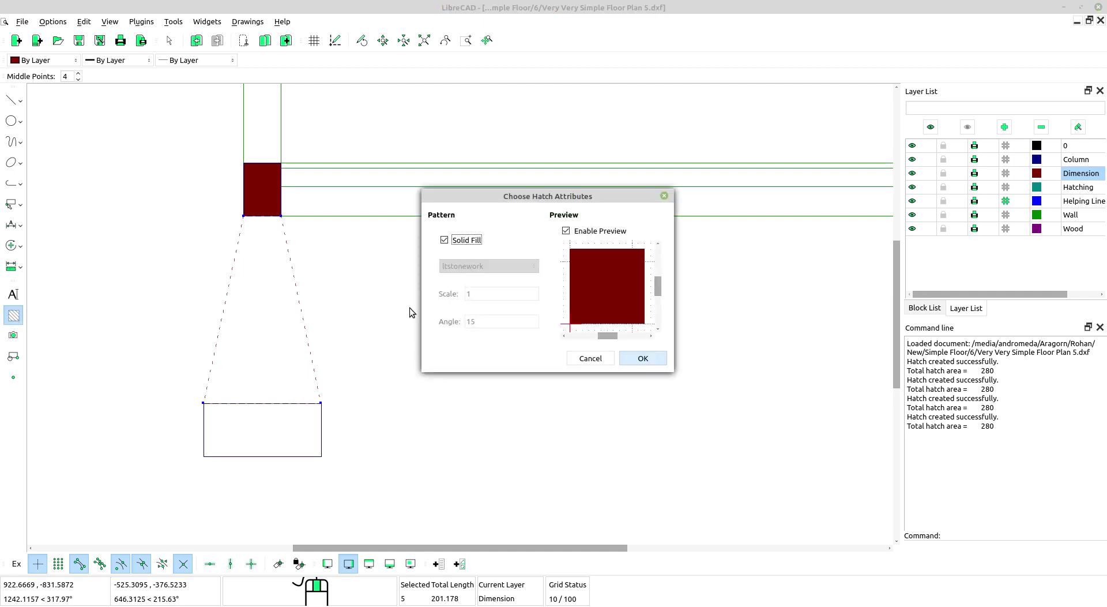
pyautogui.click(444, 240)
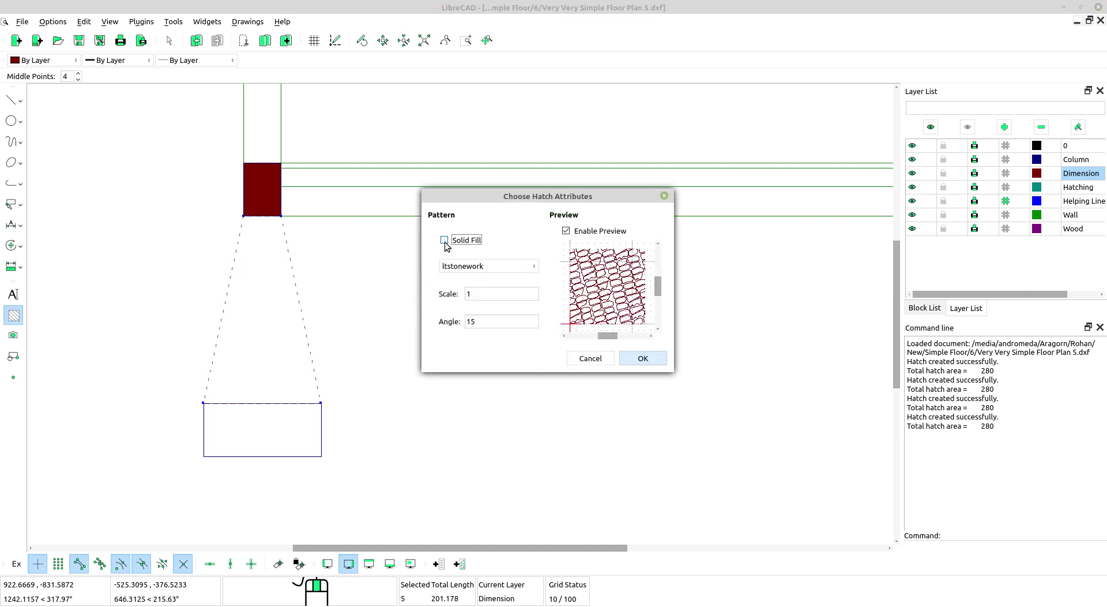
pyautogui.click(507, 267)
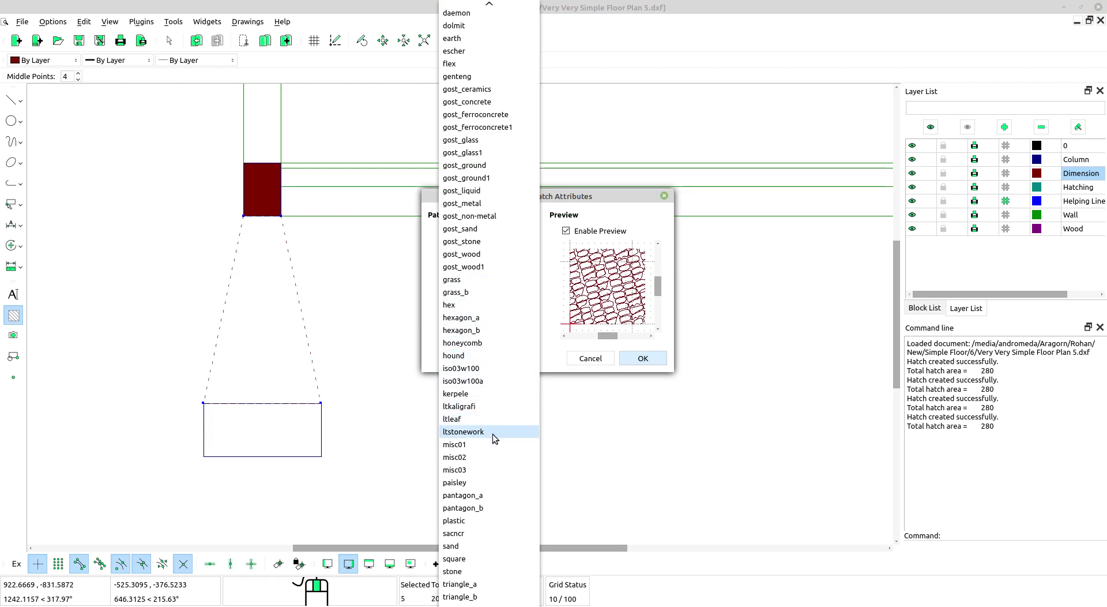
pyautogui.click(471, 572)
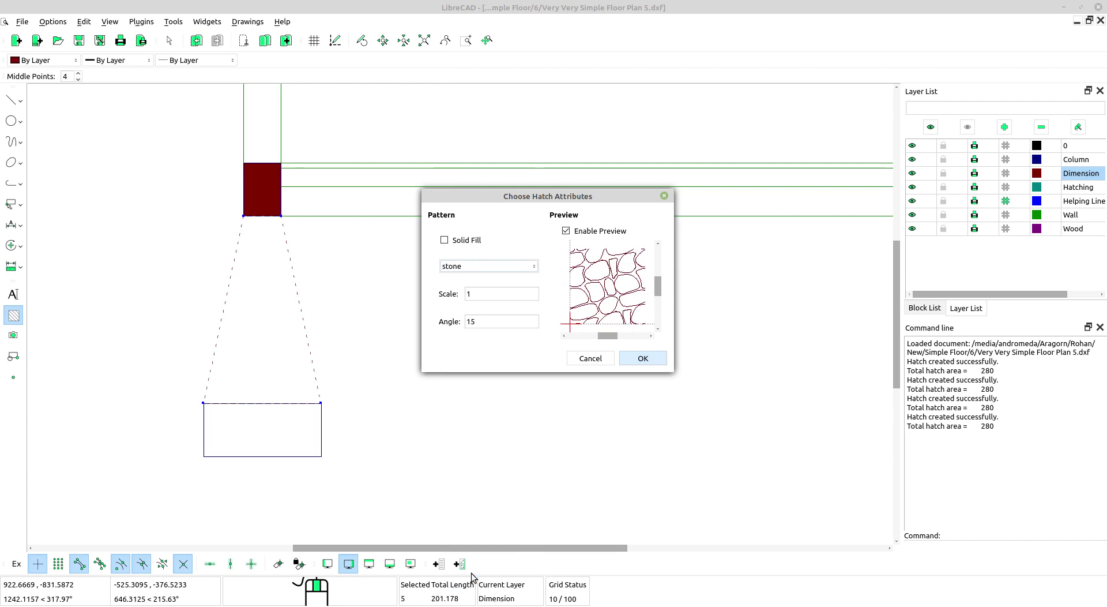
pyautogui.doubleClick(468, 292)
pyautogui.write('2')
pyautogui.doubleClick(484, 327)
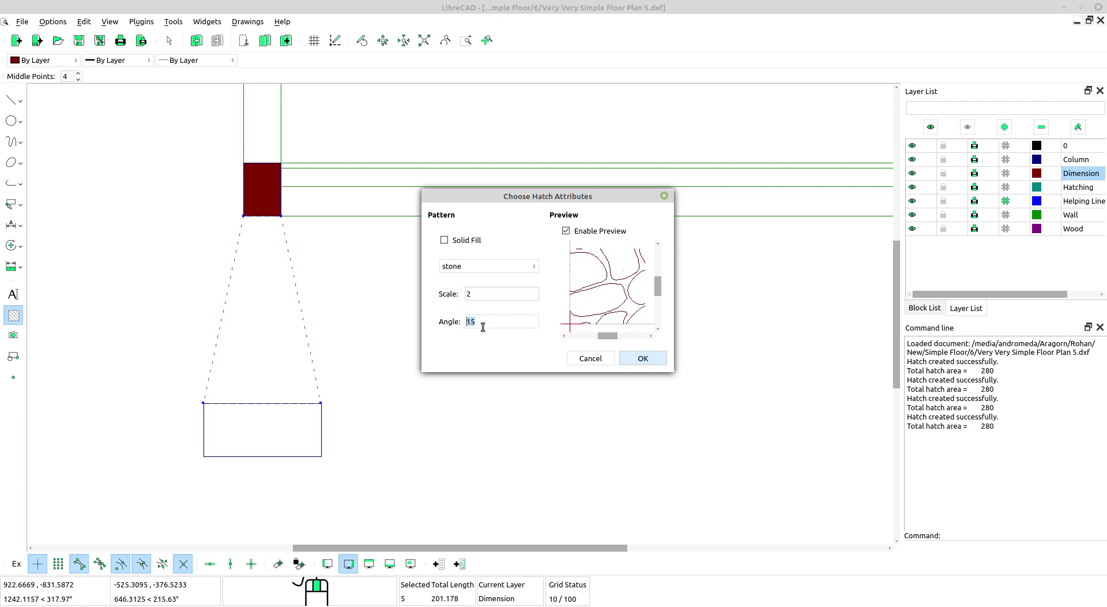
# - Apply the scale-2 stone hatch to the left footing
pyautogui.click(643, 358)
pyautogui.scroll(-2, 273, 303)
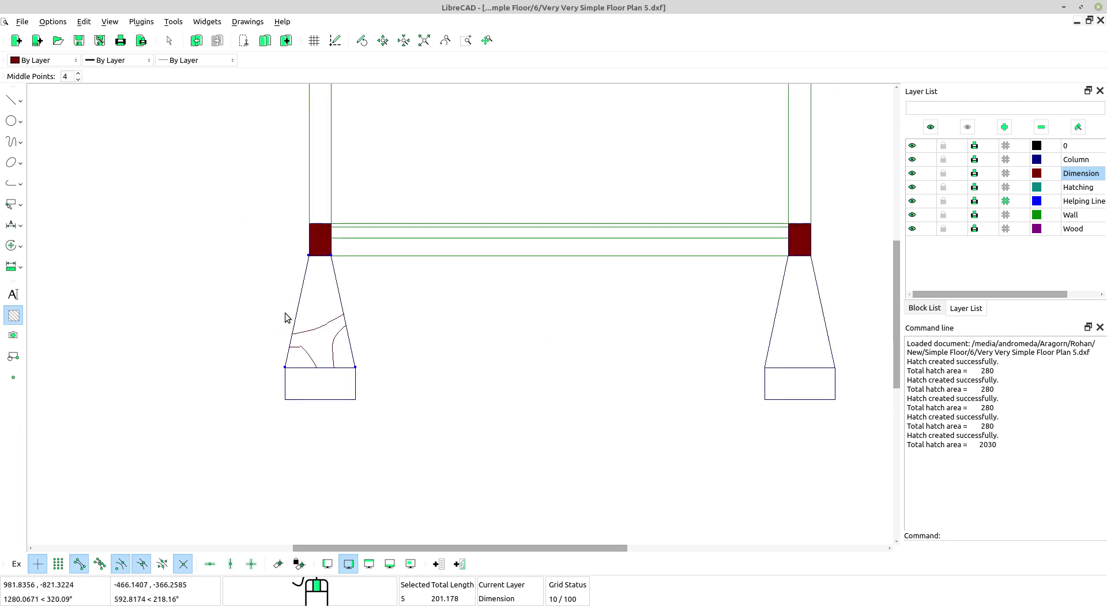
pyautogui.scroll(3, 338, 304)
pyautogui.scroll(1, 375, 308)
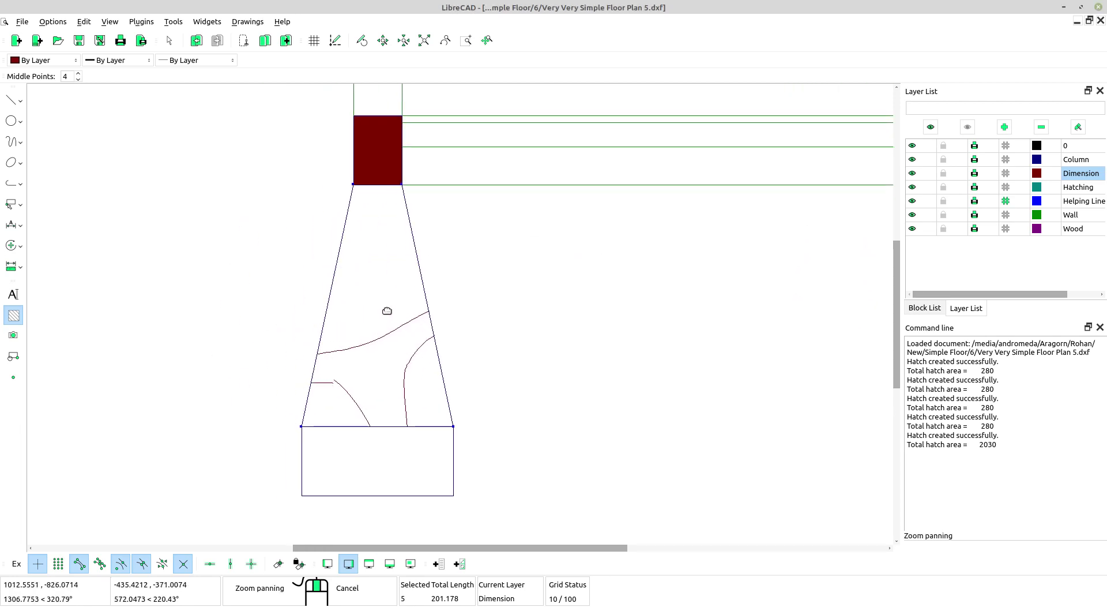
# - Delete the too-coarse stone hatch and reselect the left footing outline
pyautogui.rightClick(423, 388)
pyautogui.moveTo(424, 387); pyautogui.dragTo(381, 344)
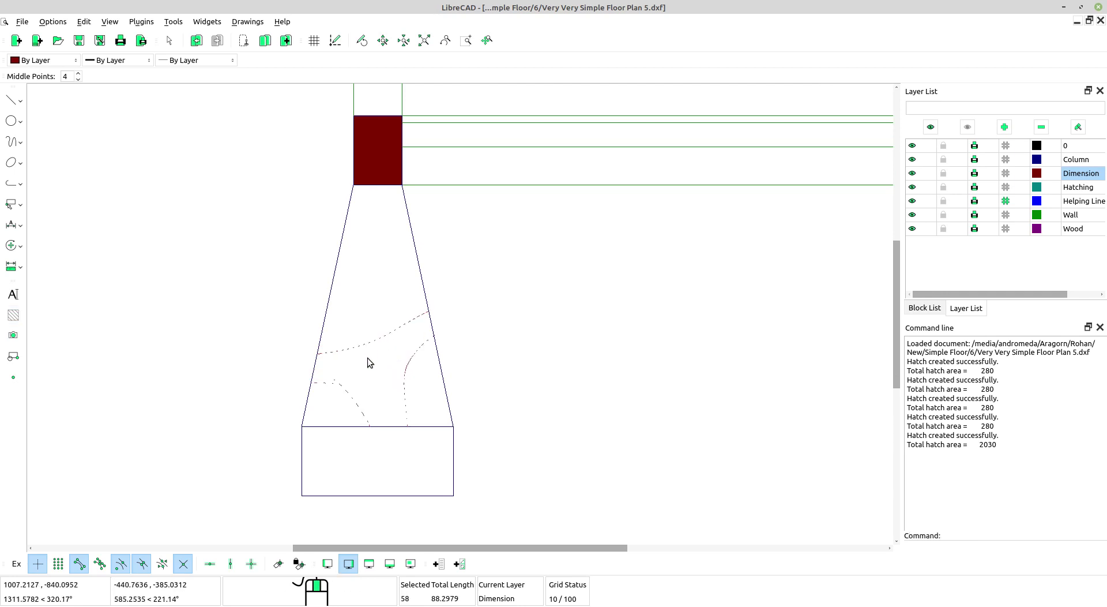
pyautogui.press('Delete')
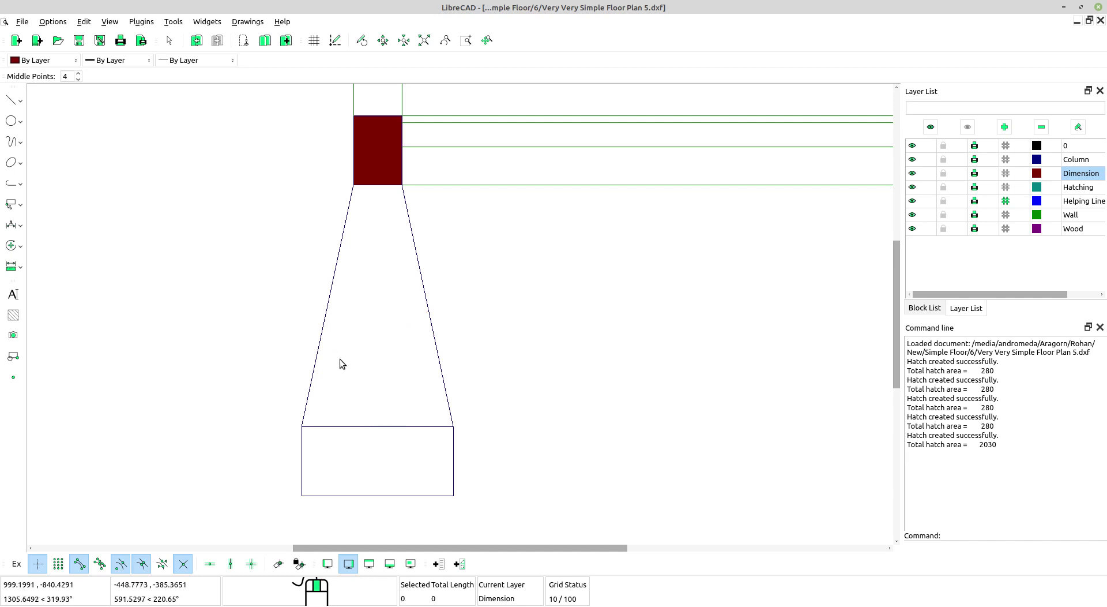
pyautogui.moveTo(338, 358); pyautogui.dragTo(306, 317)
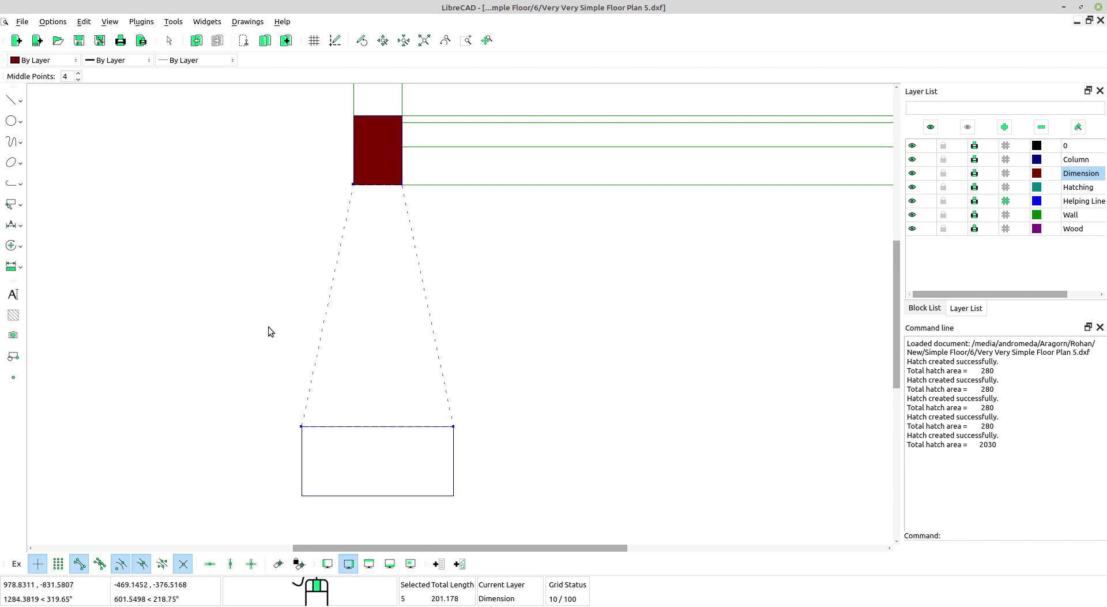
# - Refill the left footing with a finer stone hatch at scale 0.7
pyautogui.click(13, 316)
pyautogui.click(474, 294)
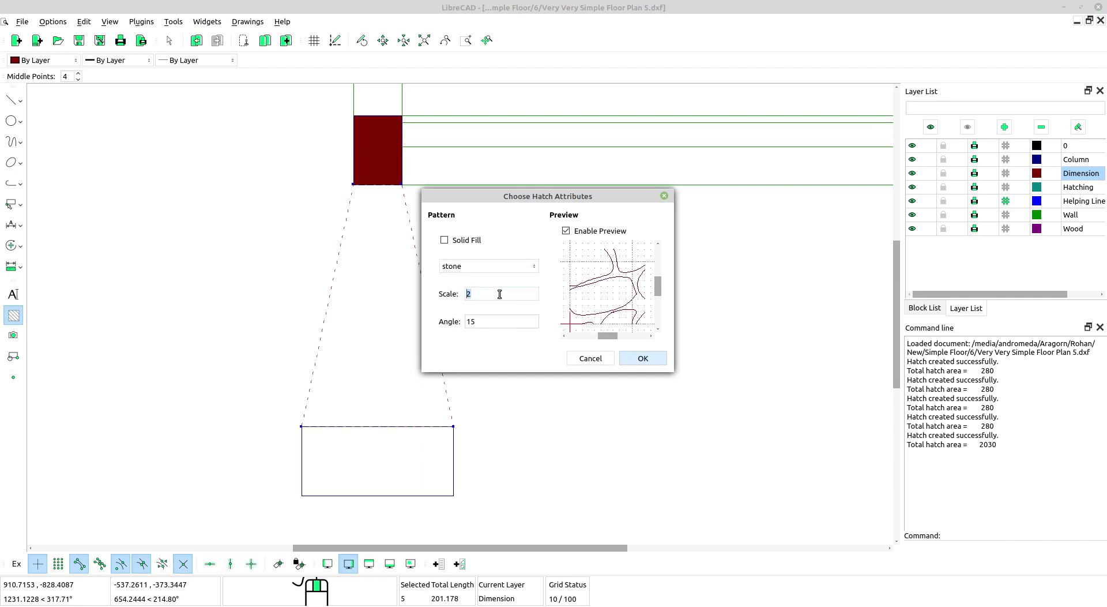
pyautogui.write('0')
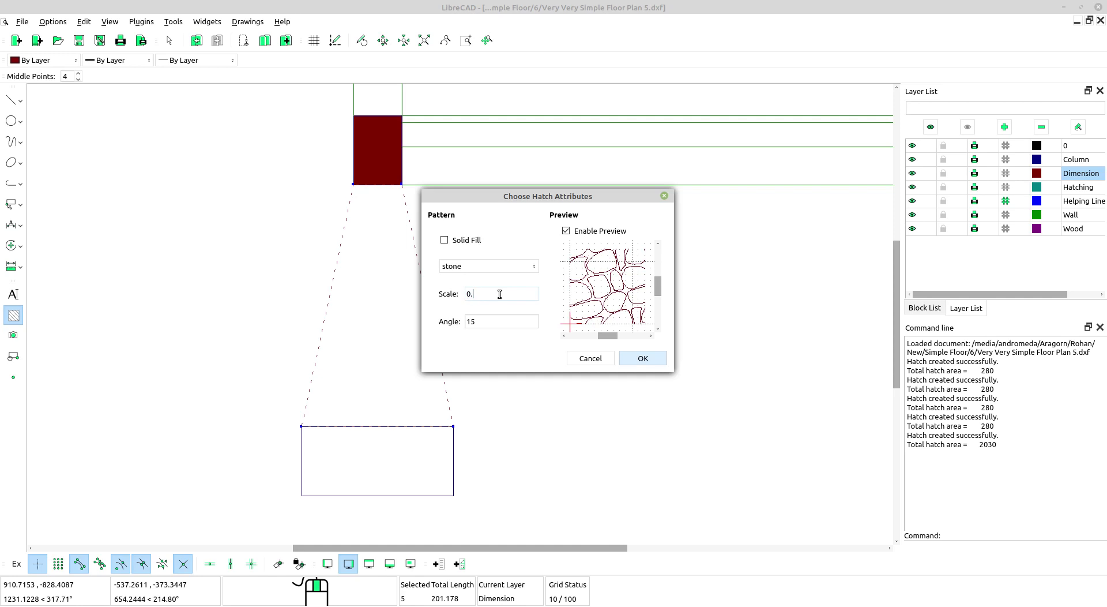
pyautogui.write('.5')
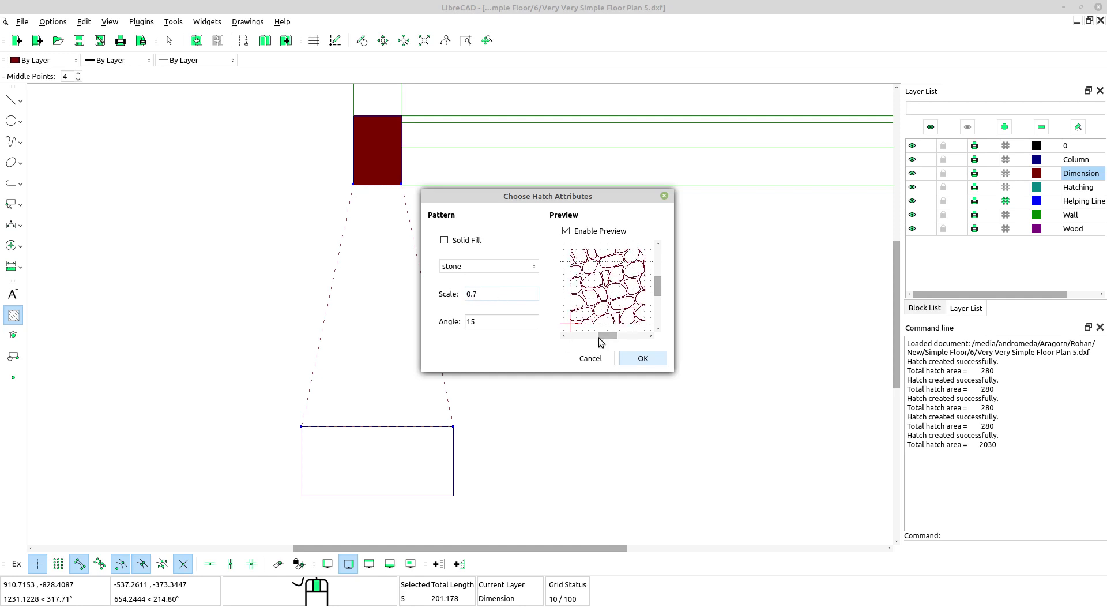
pyautogui.click(651, 361)
pyautogui.scroll(-5, 649, 357)
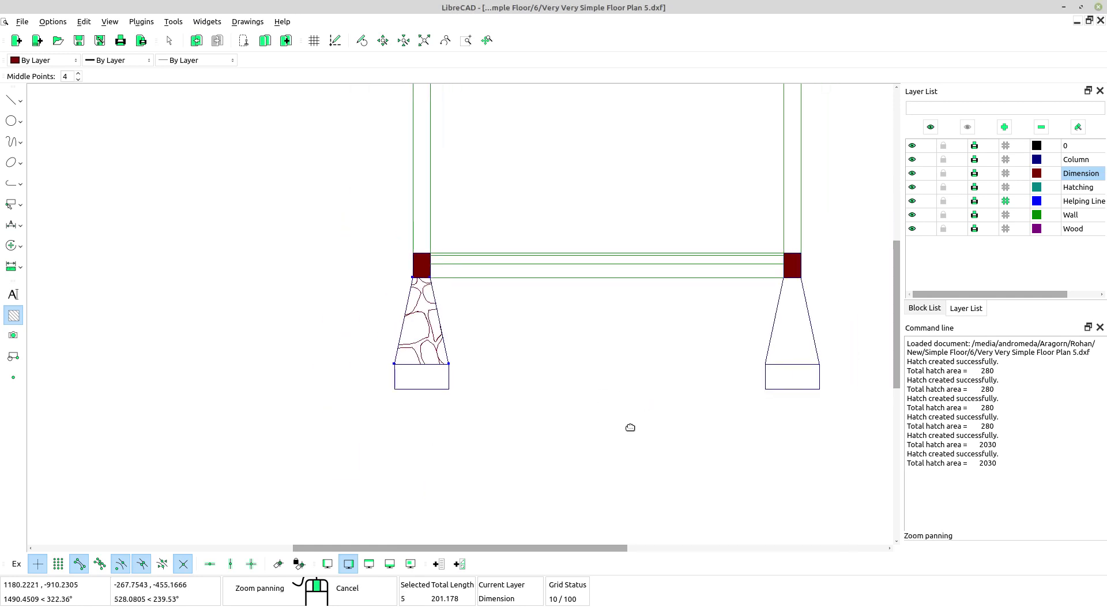
pyautogui.rightClick(522, 337)
# - Pan to the right footing and window-select its outline
pyautogui.scroll(2, 549, 334)
pyautogui.moveTo(575, 452)
pyautogui.mouseDown(button='middle')
pyautogui.moveTo(616, 341)
pyautogui.moveTo(624, 350)
pyautogui.mouseUp(button='middle')
pyautogui.moveTo(625, 348); pyautogui.dragTo(586, 320)
pyautogui.scroll(2, 655, 327)
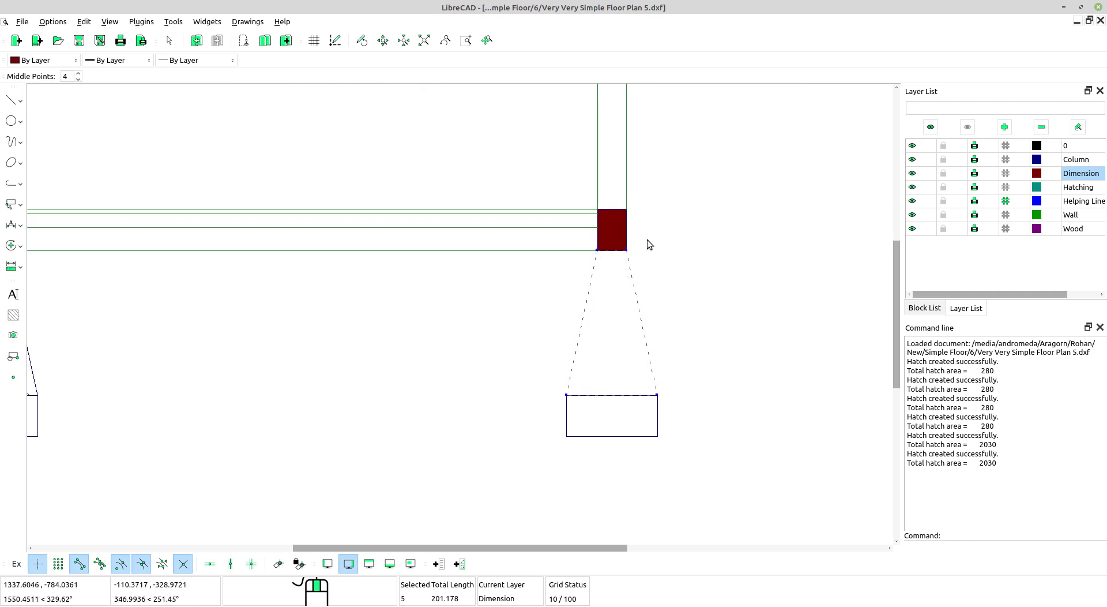
# - Set the right footing's hatch to the stone pattern, keeping scale 0.7 and angle 15
pyautogui.click(12, 314)
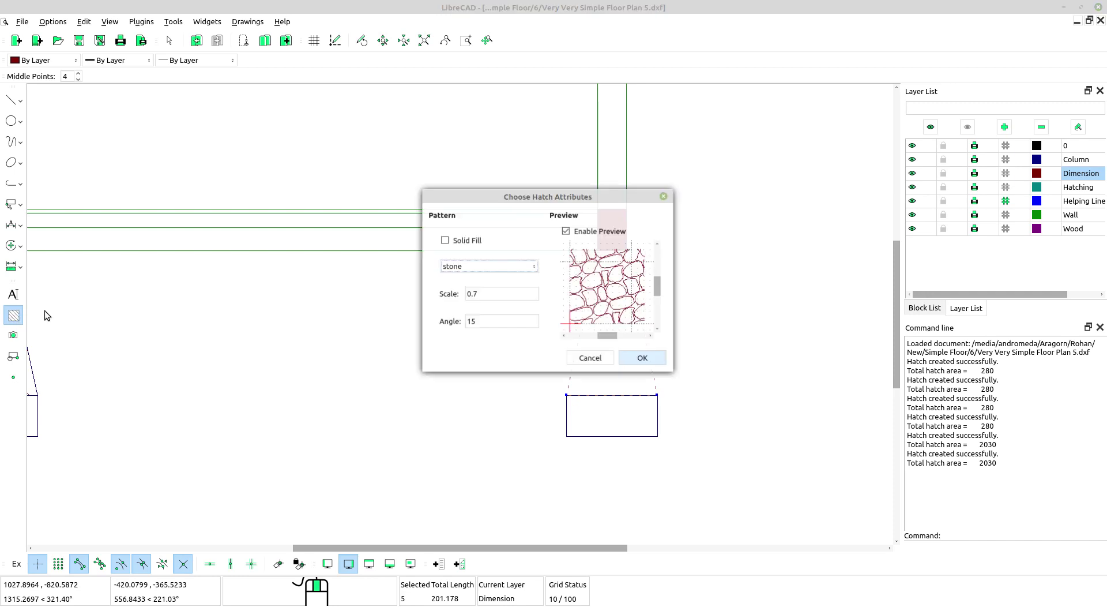
pyautogui.click(481, 265)
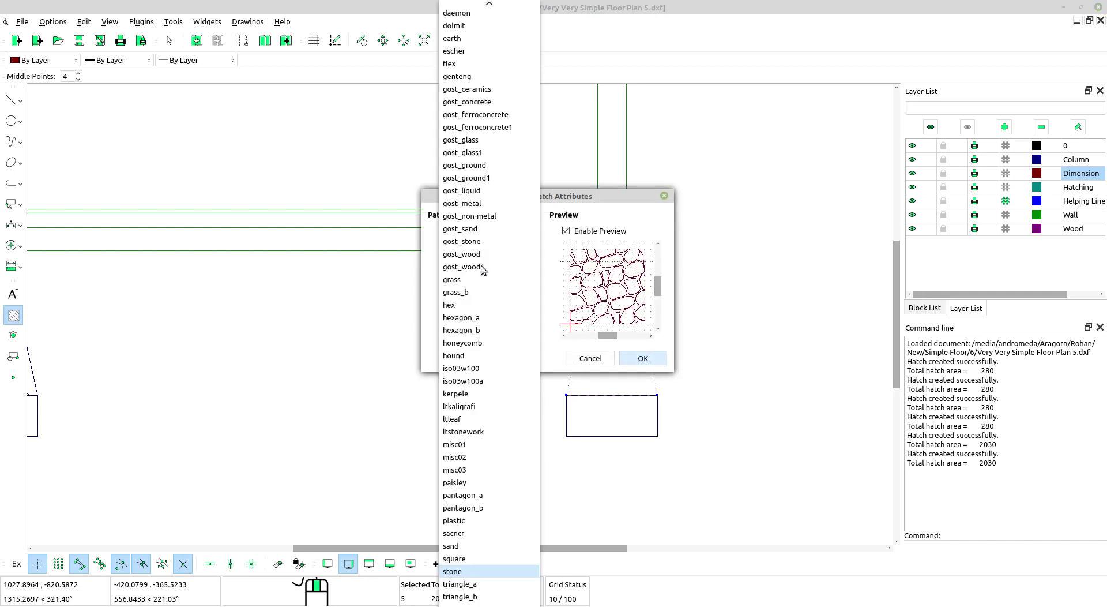
pyautogui.click(460, 572)
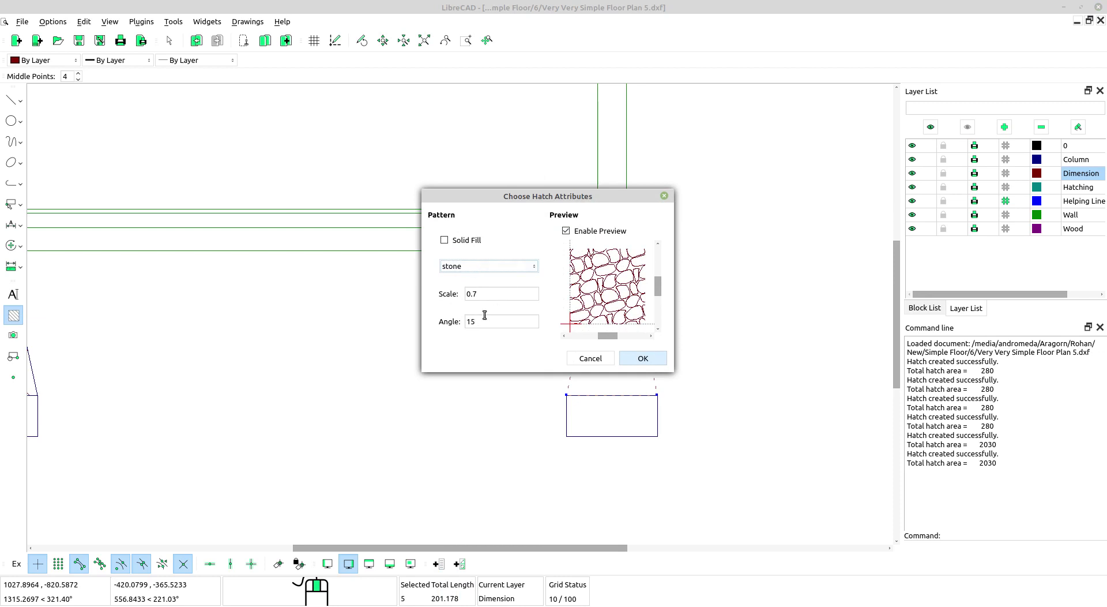
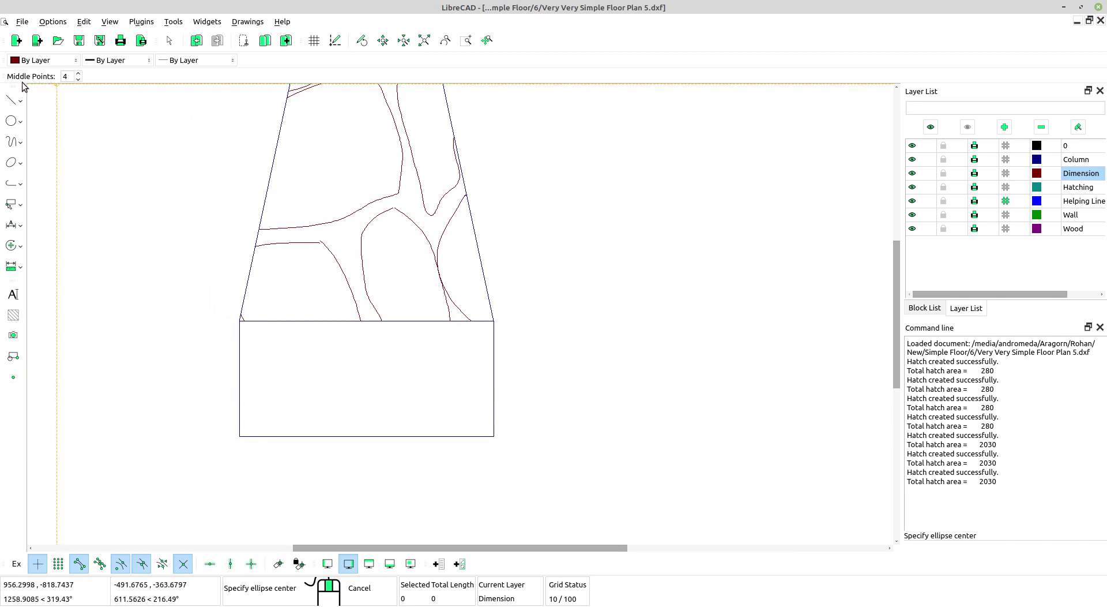
# - Dock the snap options and set Middle Points to 1
pyautogui.moveTo(205, 81); pyautogui.dragTo(306, 69)
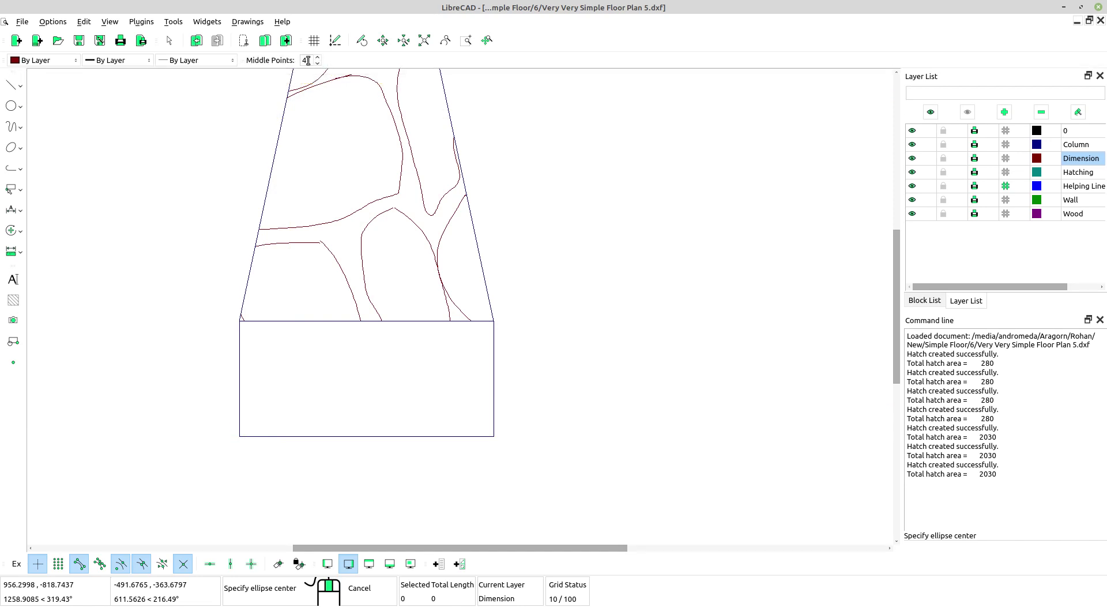
pyautogui.doubleClick(306, 60)
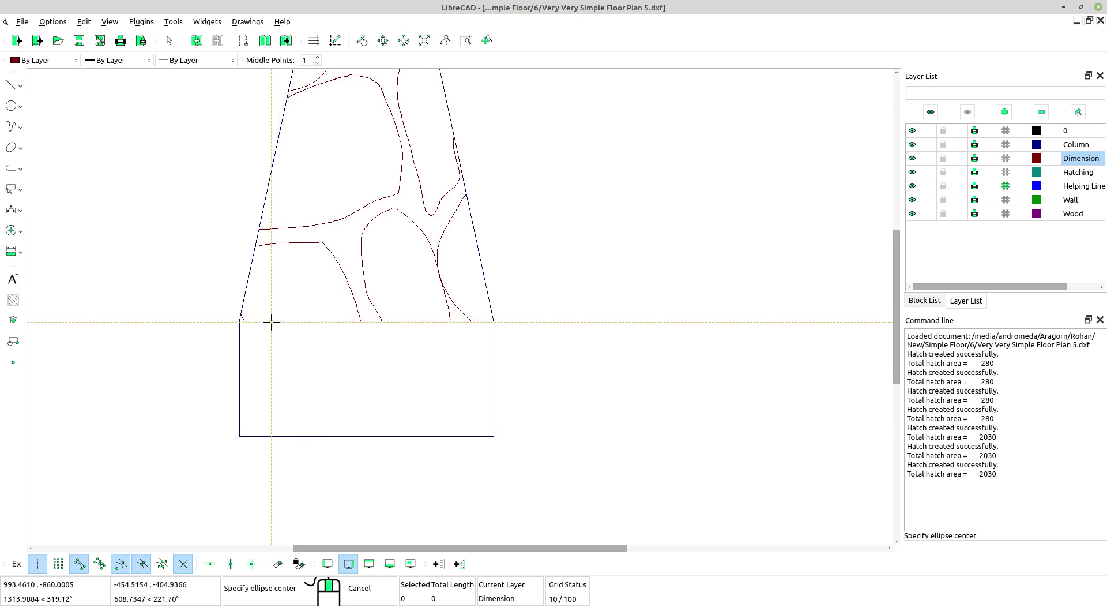
pyautogui.click(271, 322)
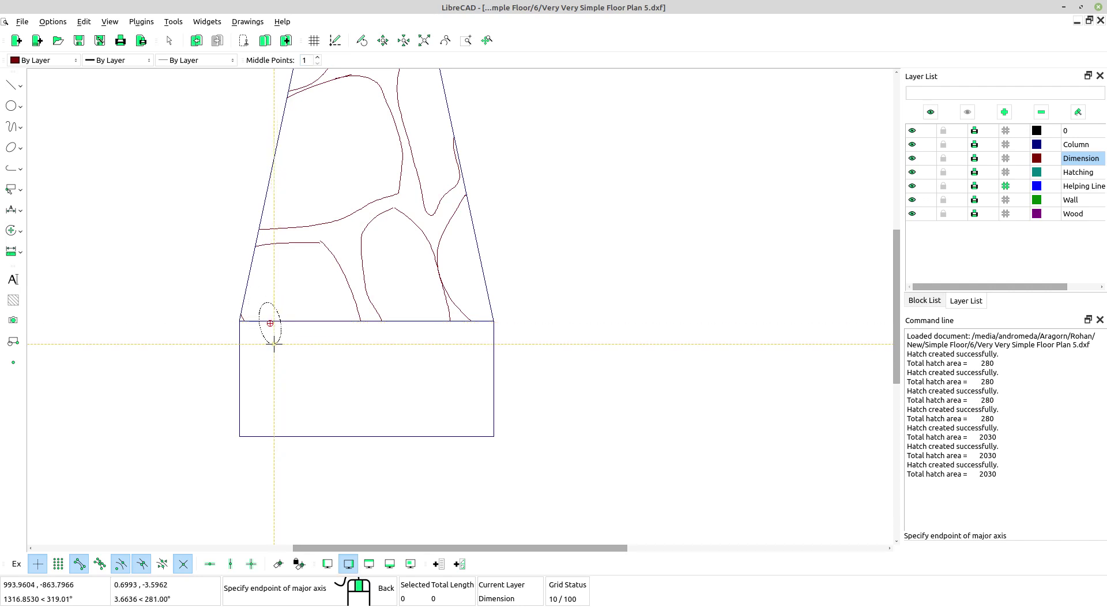
pyautogui.rightClick(268, 324)
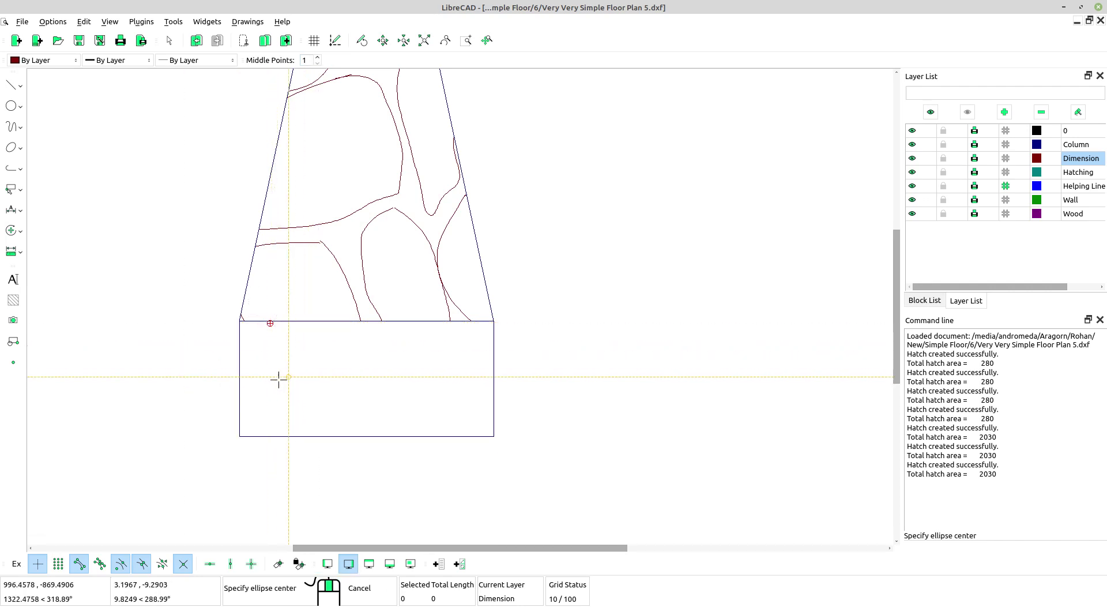
# - Draw an upright ellipse in the base's right end, reaching its top and right edges
pyautogui.scroll(2, 244, 380)
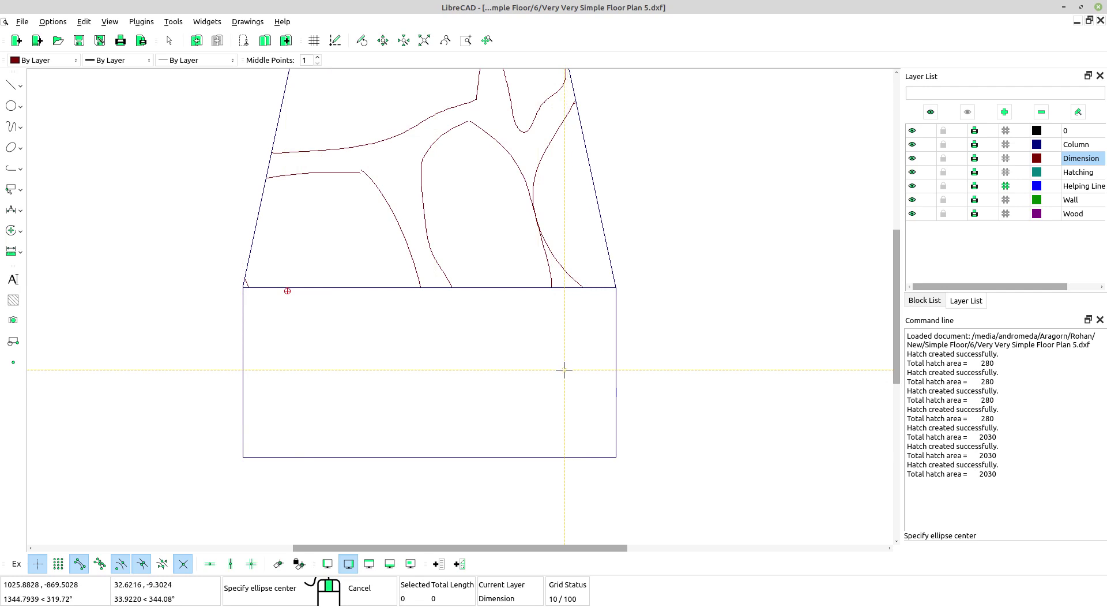
pyautogui.click(564, 369)
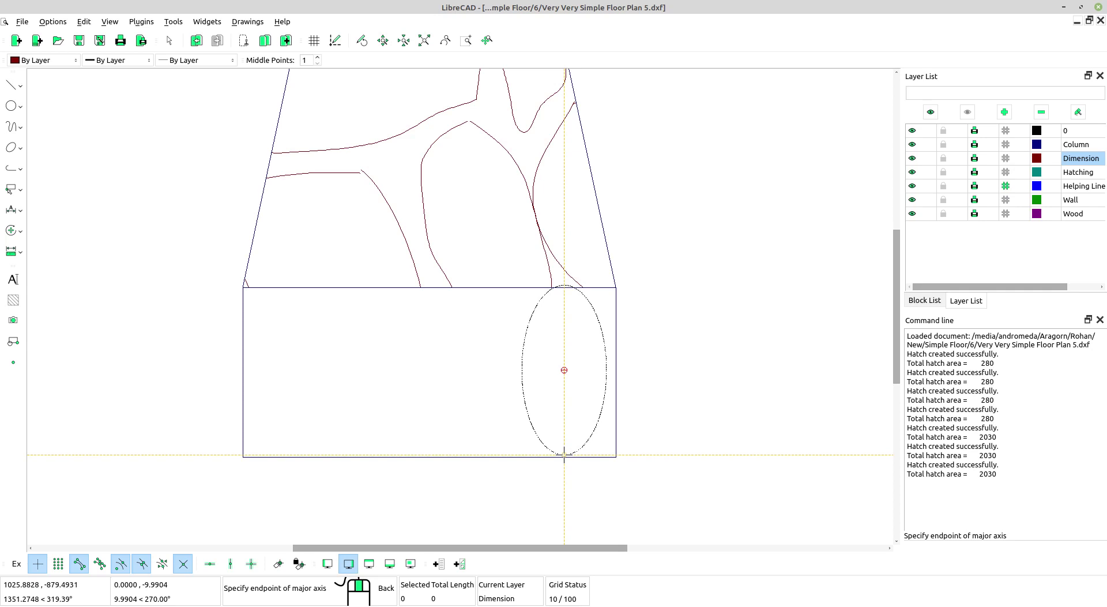
pyautogui.click(564, 455)
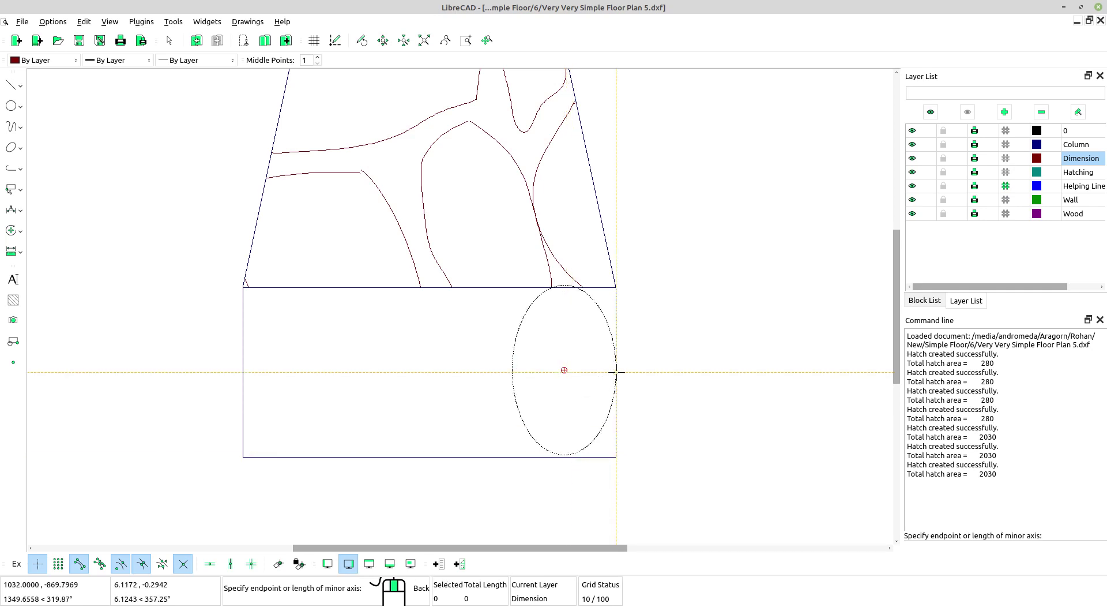
pyautogui.click(617, 372)
pyautogui.scroll(-3, 636, 367)
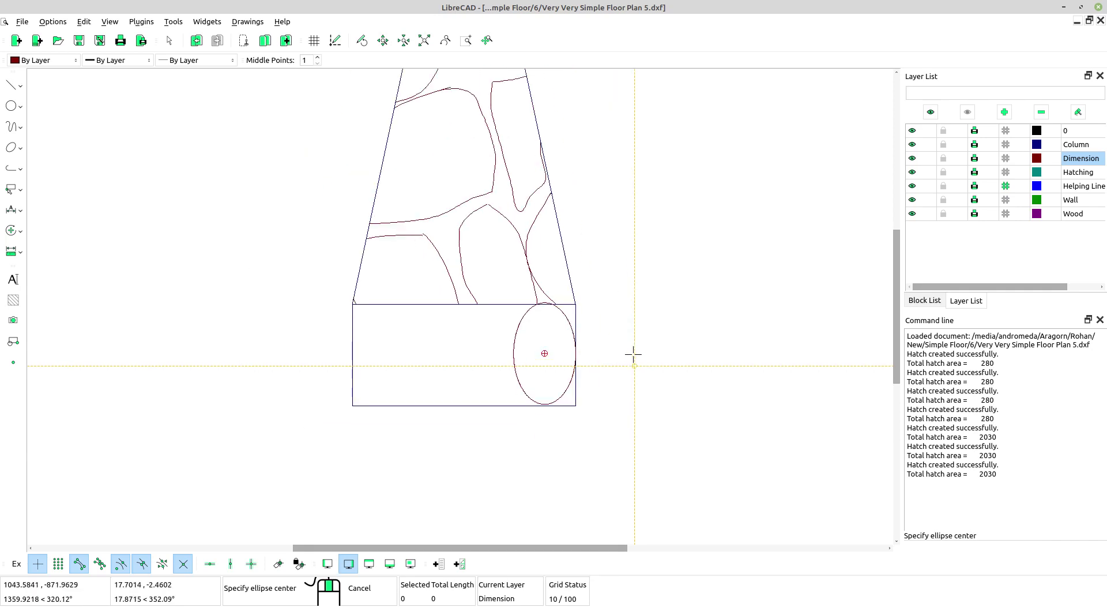
pyautogui.rightClick(649, 311)
# - Select the newly drawn oval with a window
pyautogui.scroll(-4, 646, 323)
pyautogui.moveTo(565, 347); pyautogui.dragTo(566, 350, button='middle')
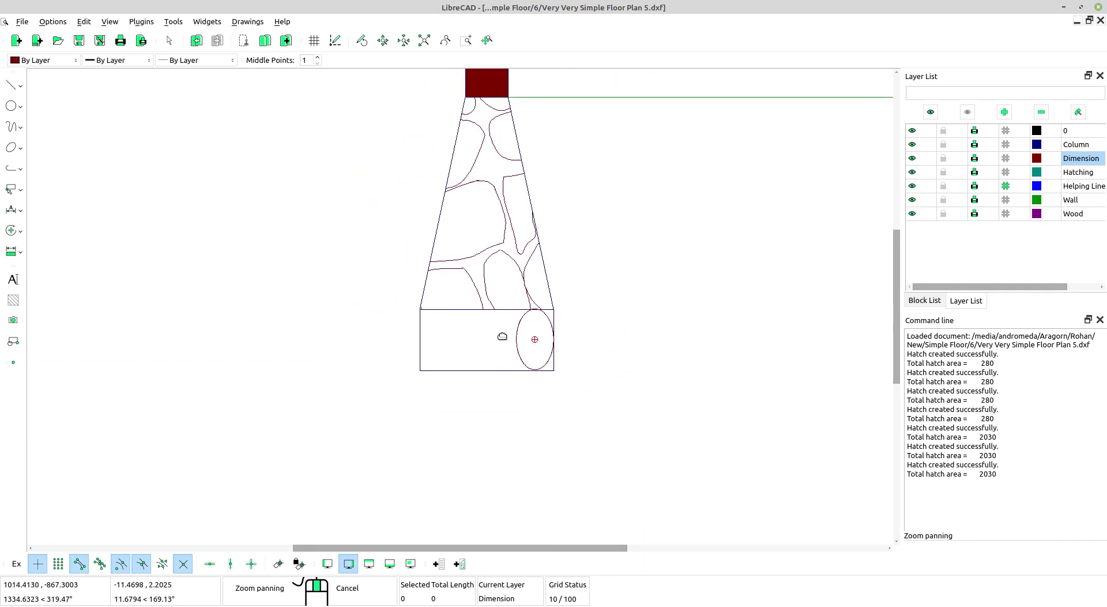
pyautogui.scroll(4, 550, 341)
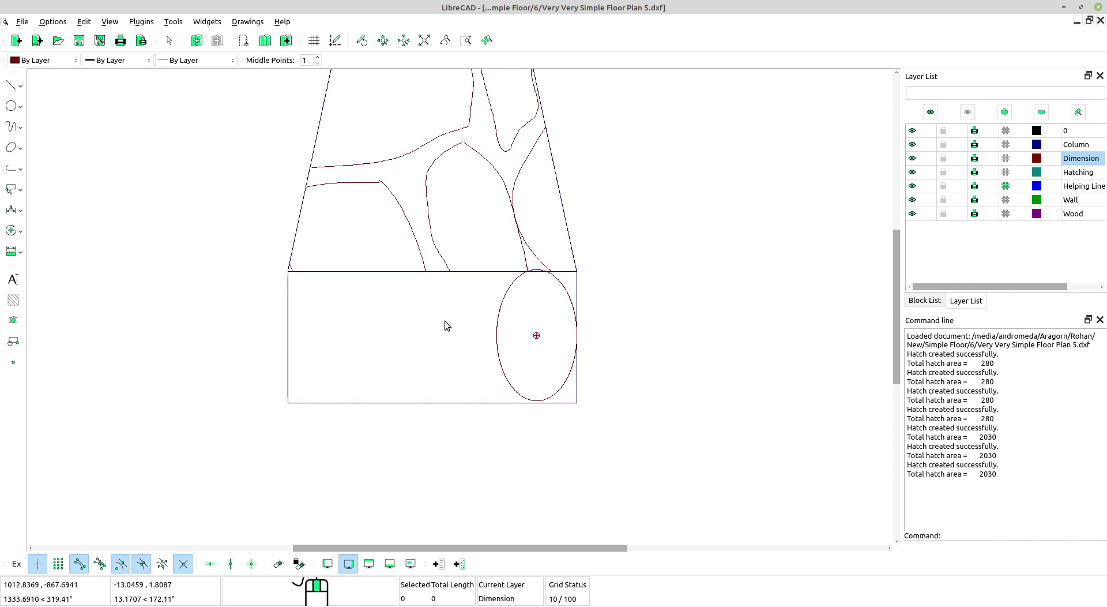
pyautogui.moveTo(502, 344); pyautogui.dragTo(462, 323)
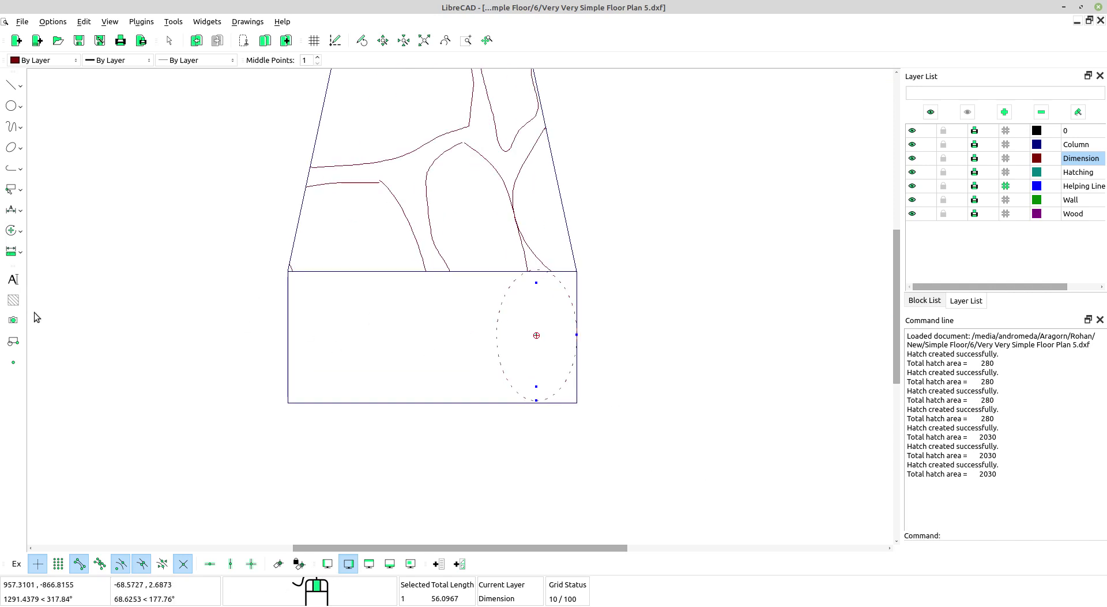
# - Copy the oval horizontally left from its centre with Move/Copy, keeping the original
pyautogui.click(19, 230)
pyautogui.click(74, 228)
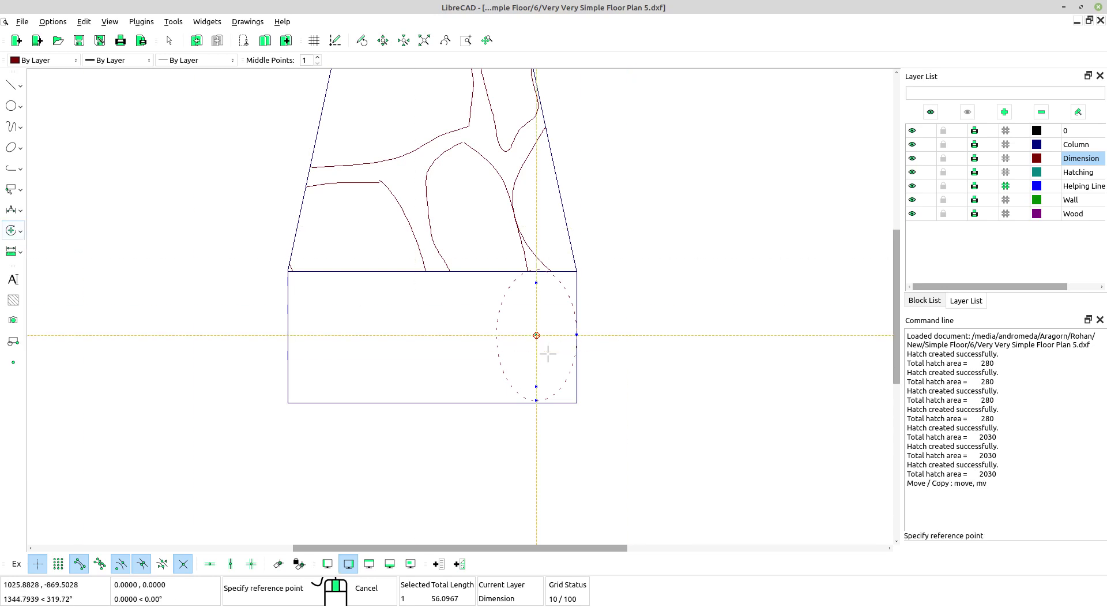
pyautogui.scroll(3, 537, 335)
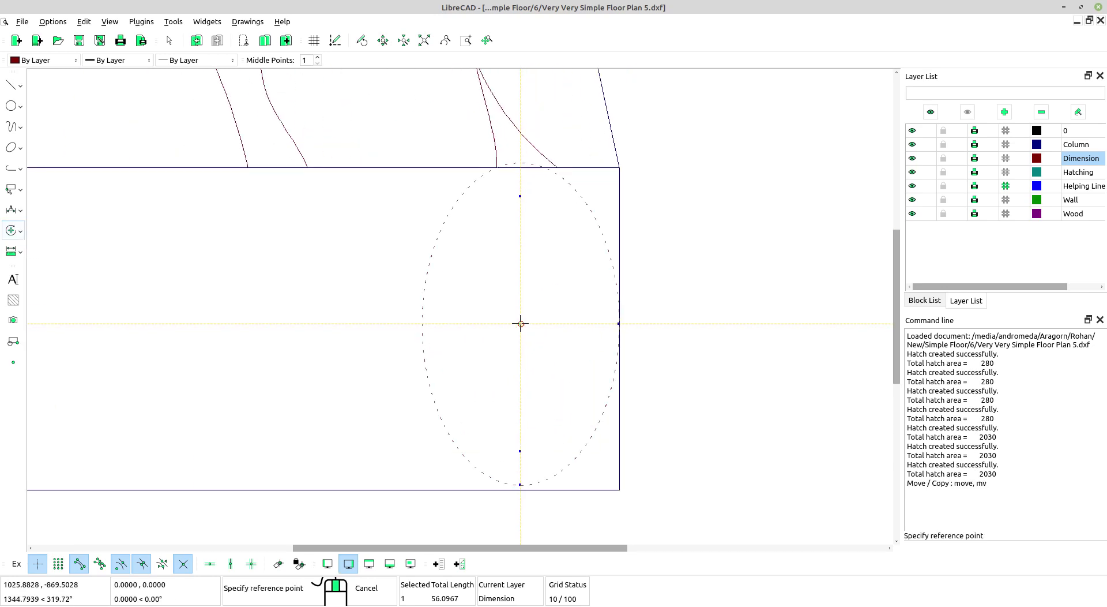
pyautogui.click(521, 323)
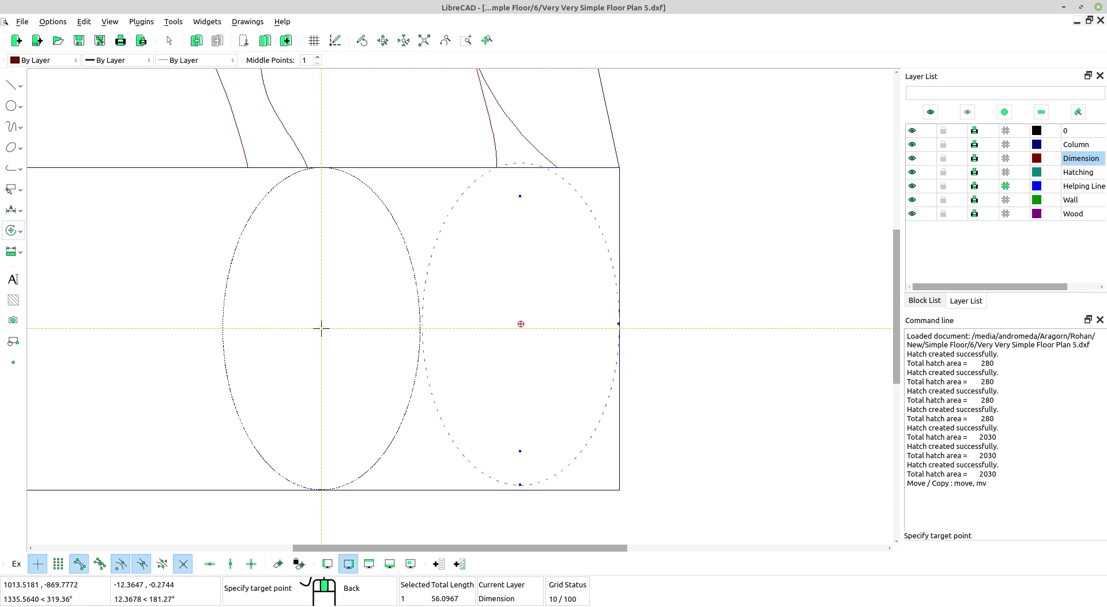
pyautogui.click(210, 563)
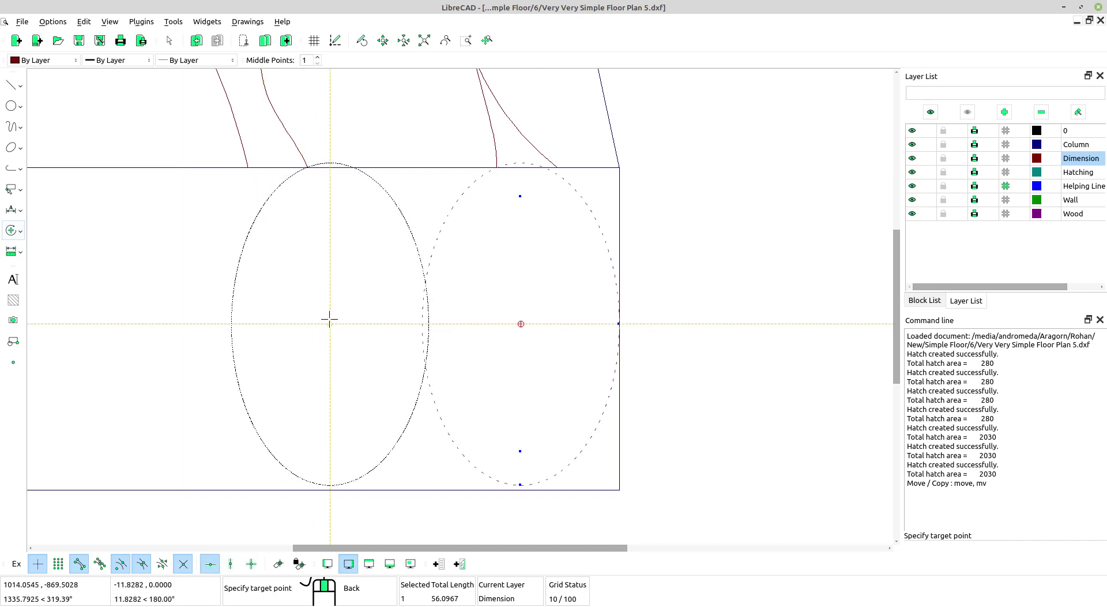
pyautogui.click(322, 318)
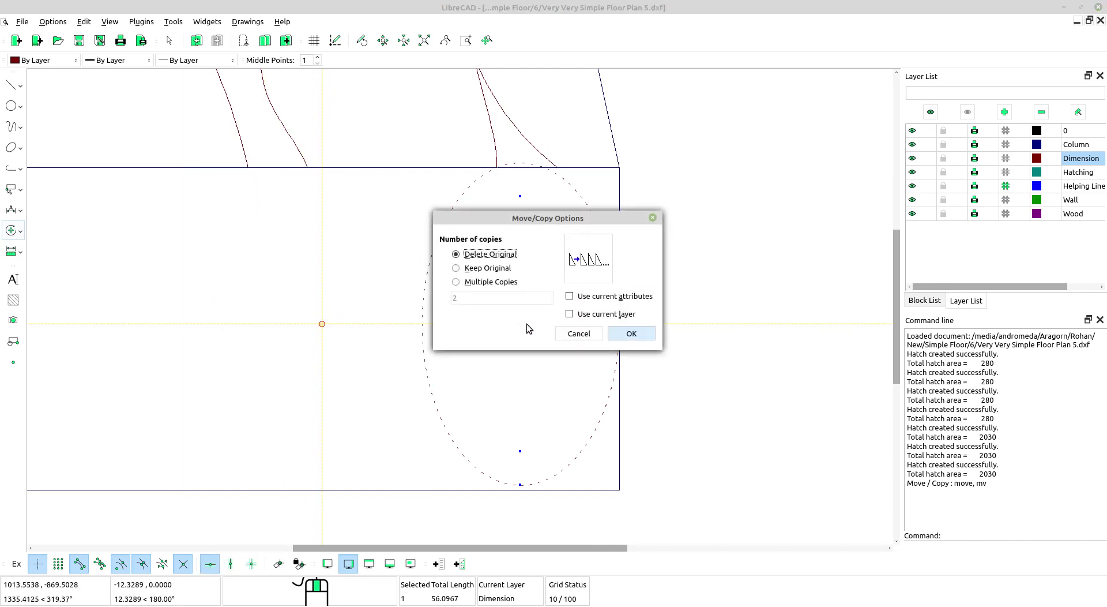
pyautogui.click(505, 268)
pyautogui.click(632, 334)
pyautogui.scroll(-2, 319, 355)
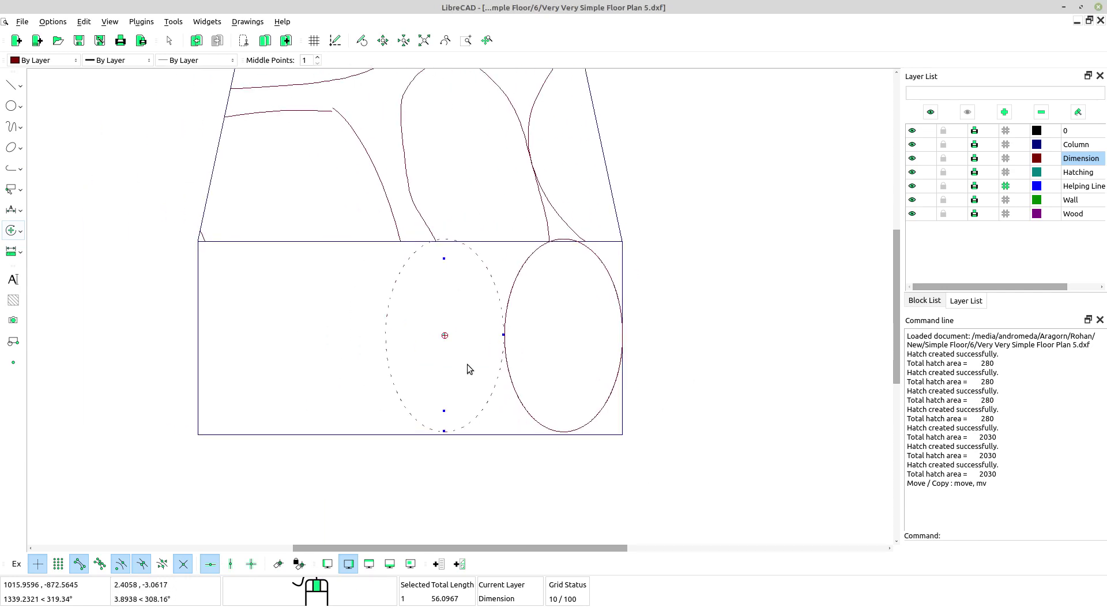
pyautogui.press('Escape')
pyautogui.scroll(-2, 475, 364)
pyautogui.scroll(1, 413, 344)
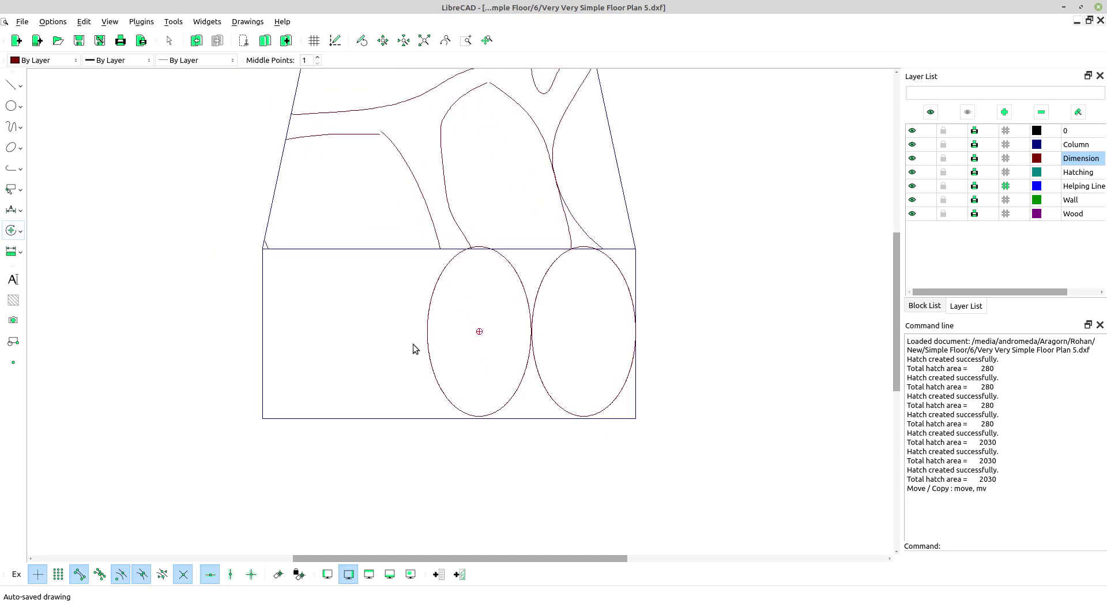
# - Draw two stacked horizontal axis ellipses in the base's left part, beside the upright ovals
pyautogui.click(19, 148)
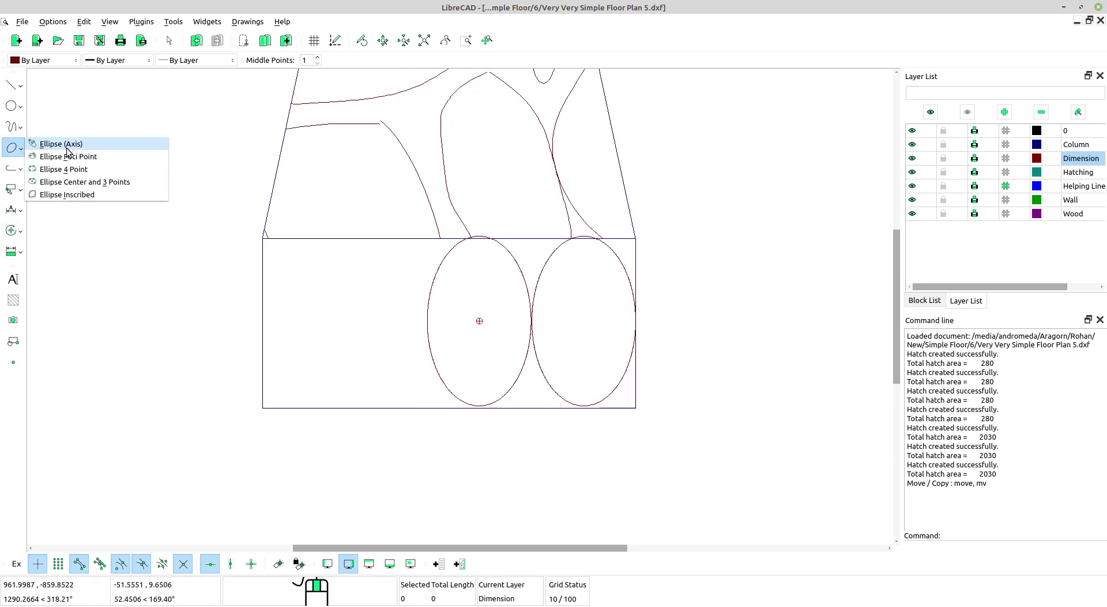
pyautogui.click(67, 146)
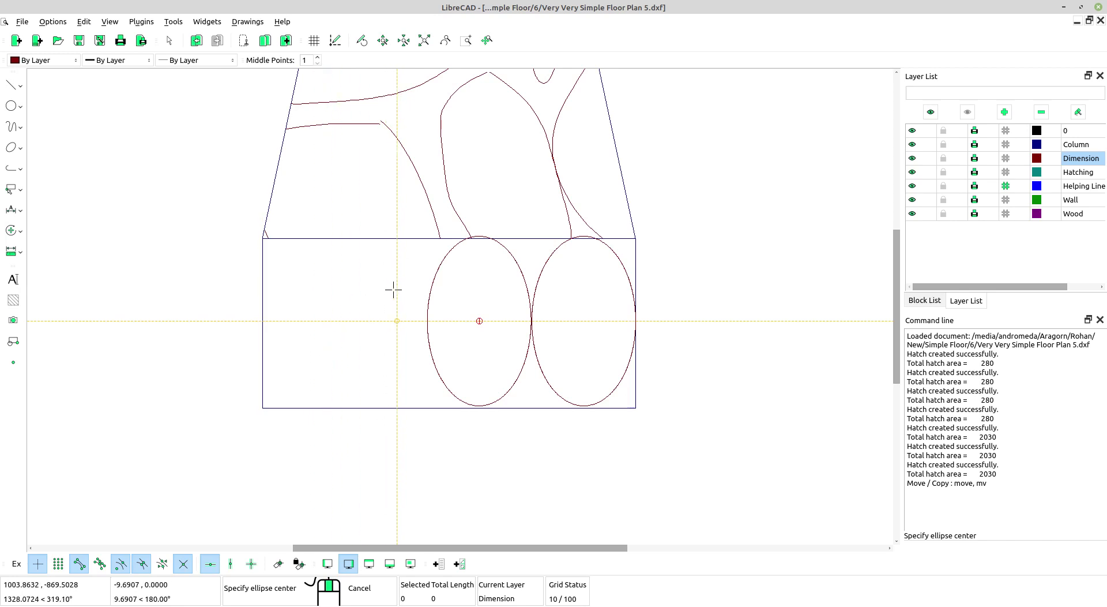
pyautogui.scroll(2, 366, 305)
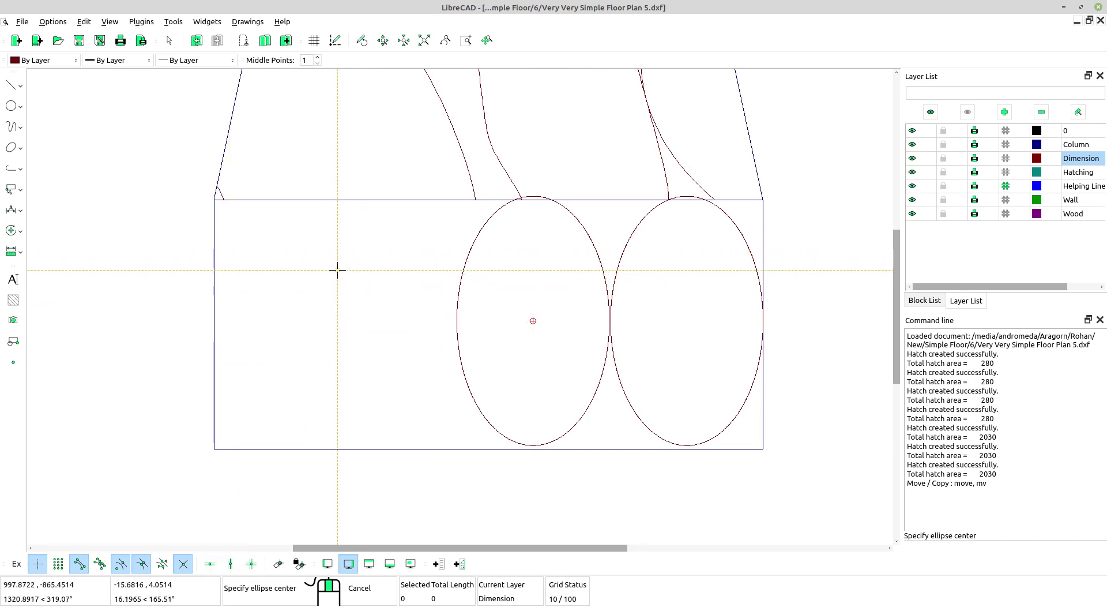
pyautogui.click(338, 270)
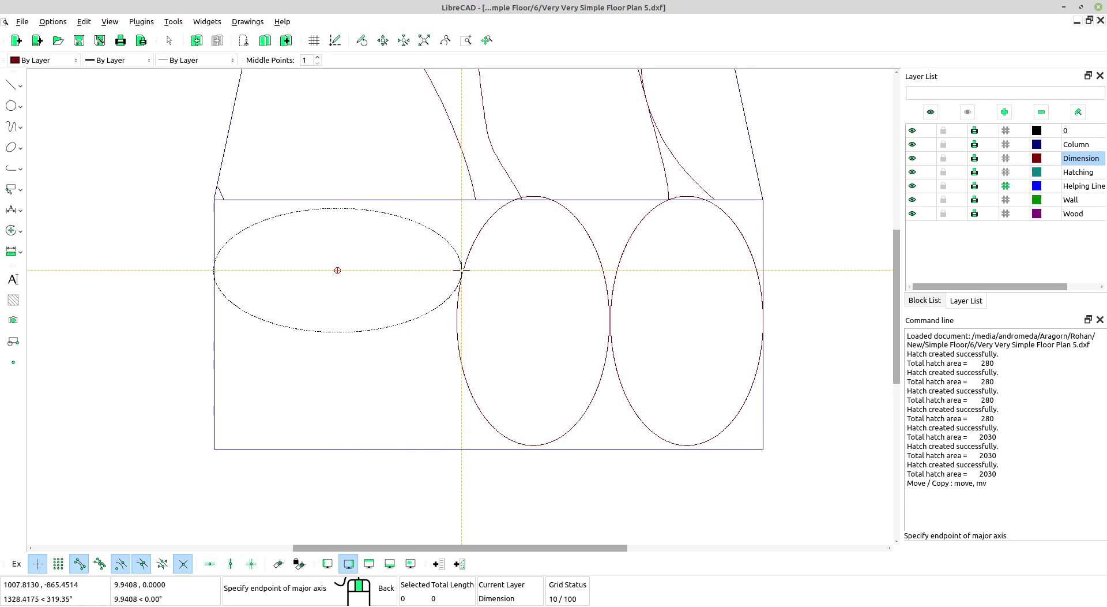
pyautogui.click(460, 270)
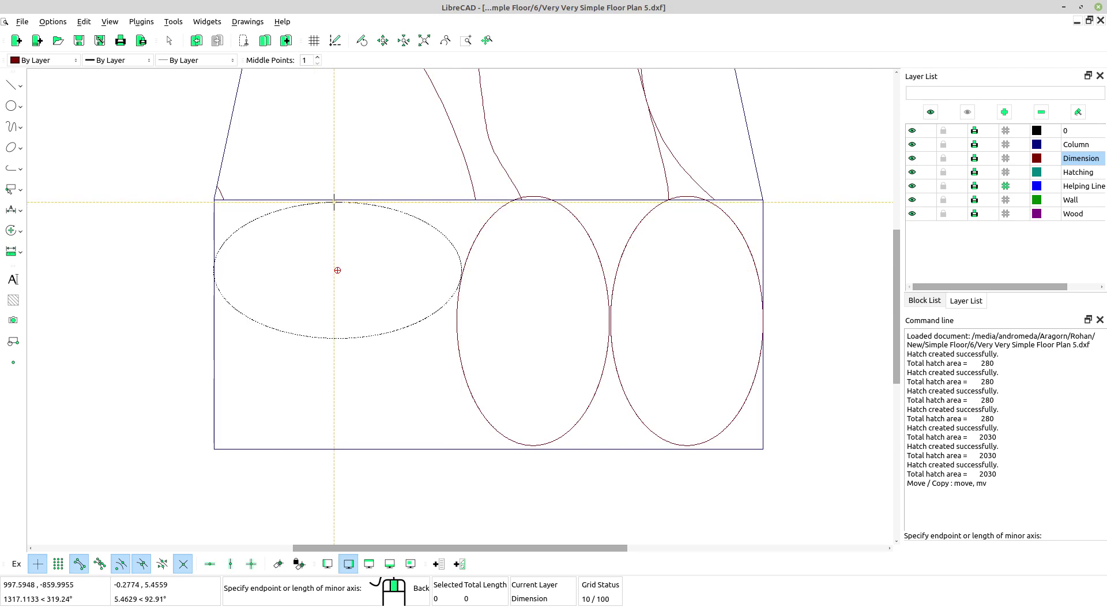
pyautogui.click(334, 201)
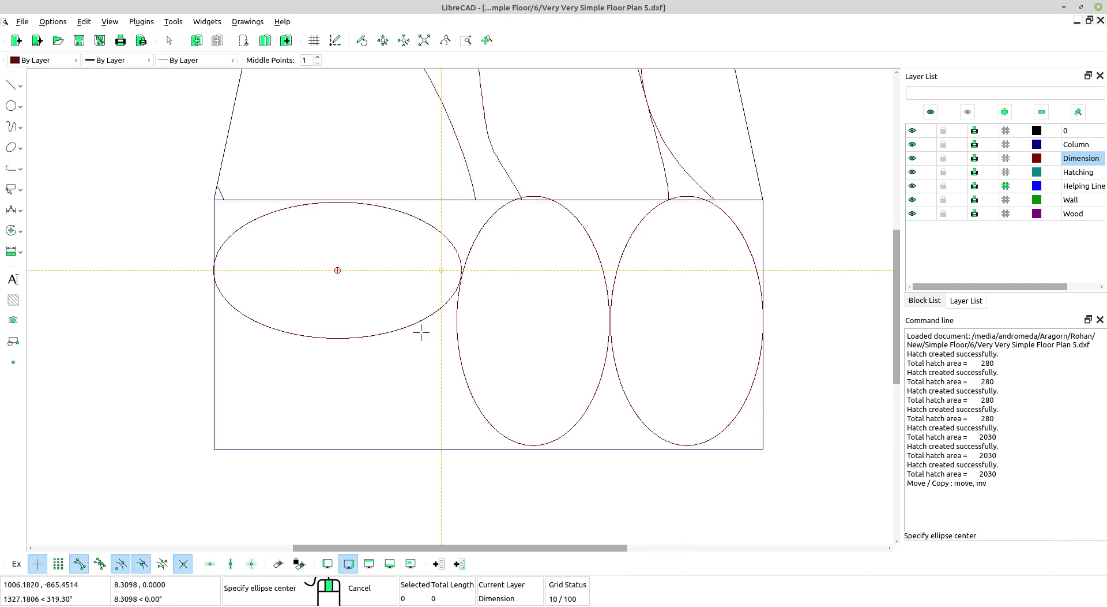
pyautogui.click(337, 392)
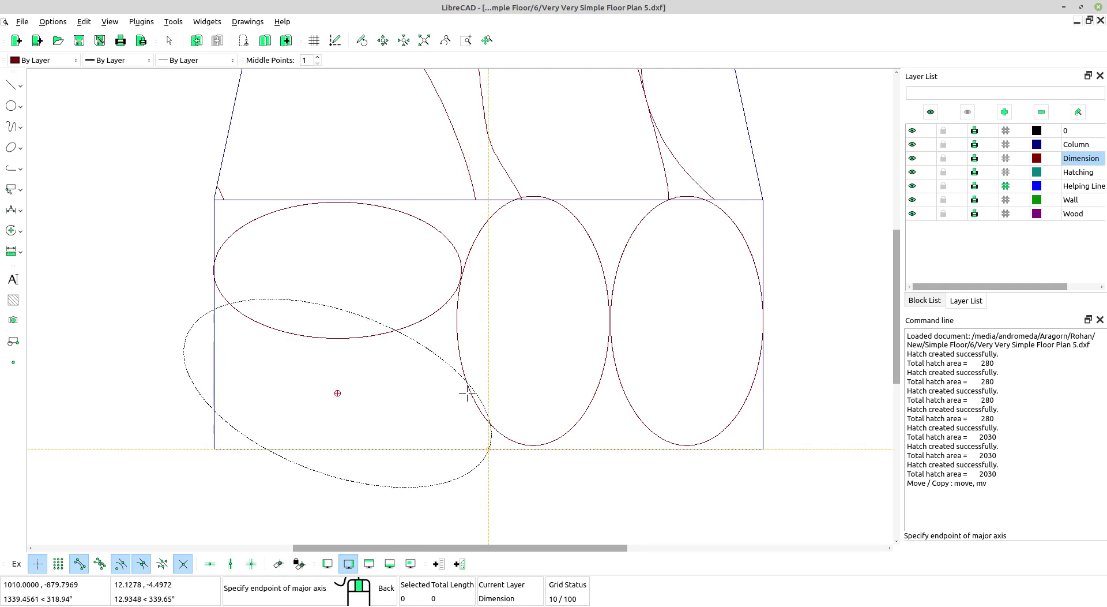
pyautogui.click(467, 393)
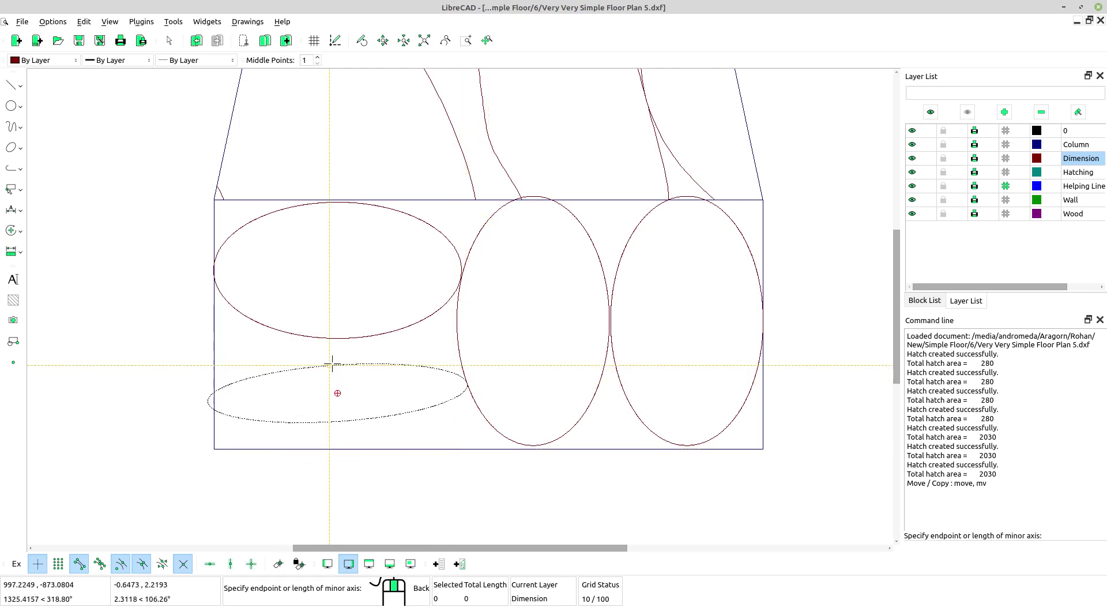
pyautogui.click(347, 336)
pyautogui.scroll(-8, 502, 321)
pyautogui.rightClick(506, 325)
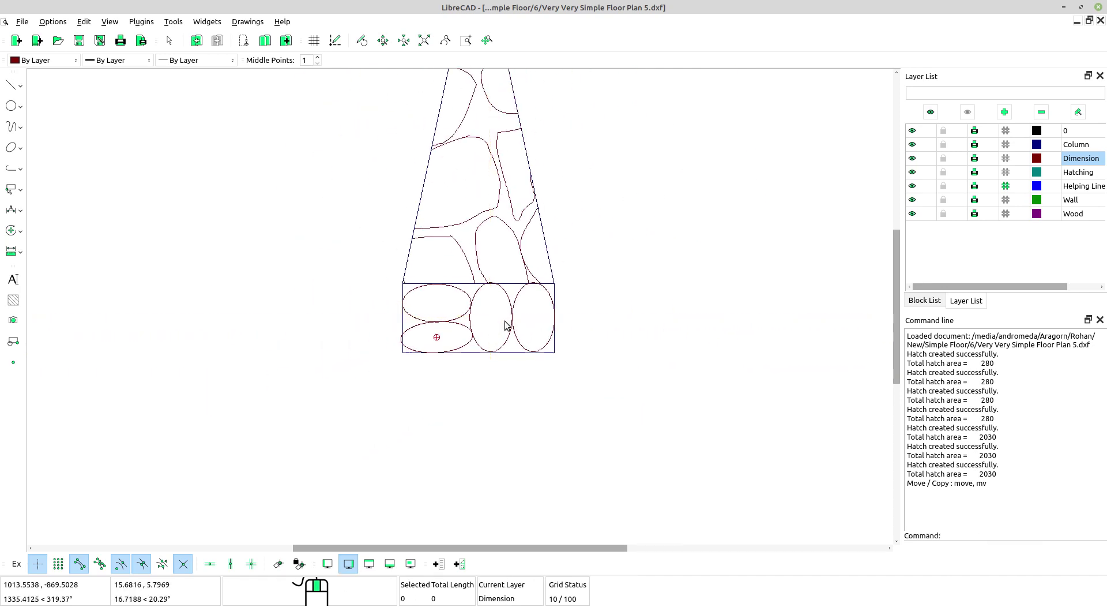
pyautogui.scroll(-6, 537, 326)
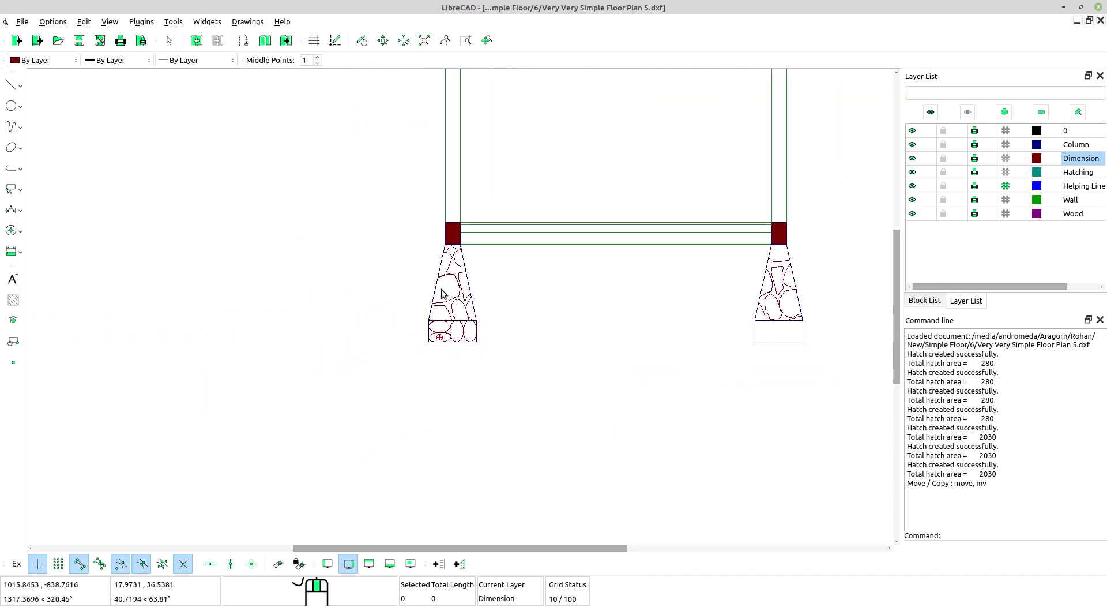
# - Select all four oval stones in the base
pyautogui.scroll(3, 474, 309)
pyautogui.moveTo(479, 335); pyautogui.dragTo(482, 384, button='middle')
pyautogui.scroll(3, 443, 339)
pyautogui.moveTo(440, 341); pyautogui.dragTo(324, 305)
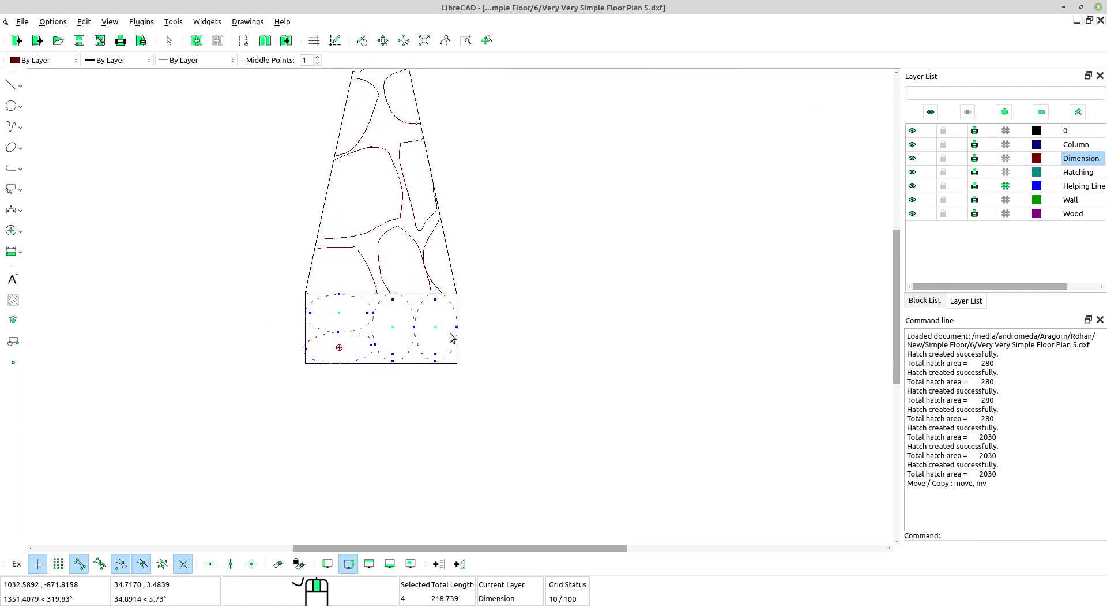
# - Copy the ovals from the rectangle's corner to the neighbouring footing's corner, keeping originals
pyautogui.click(12, 231)
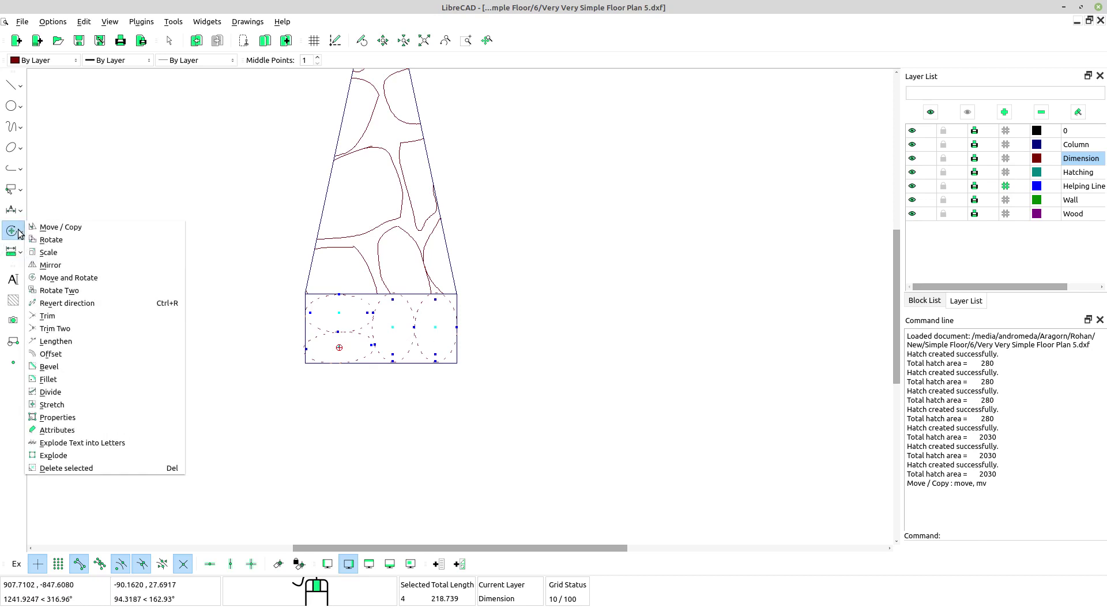
pyautogui.click(74, 228)
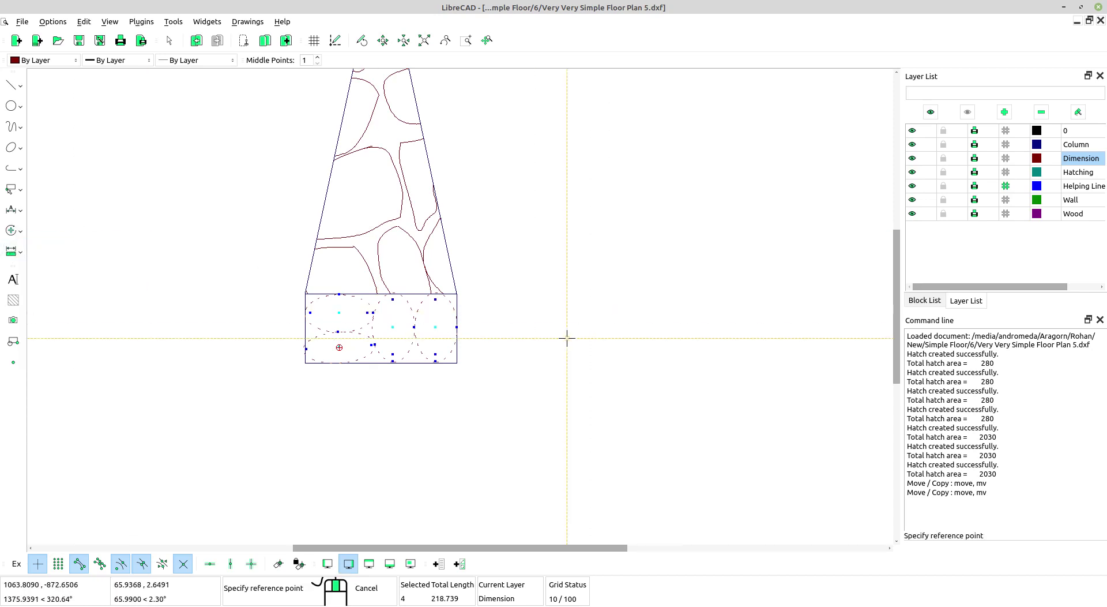
pyautogui.click(458, 363)
pyautogui.scroll(-3, 608, 457)
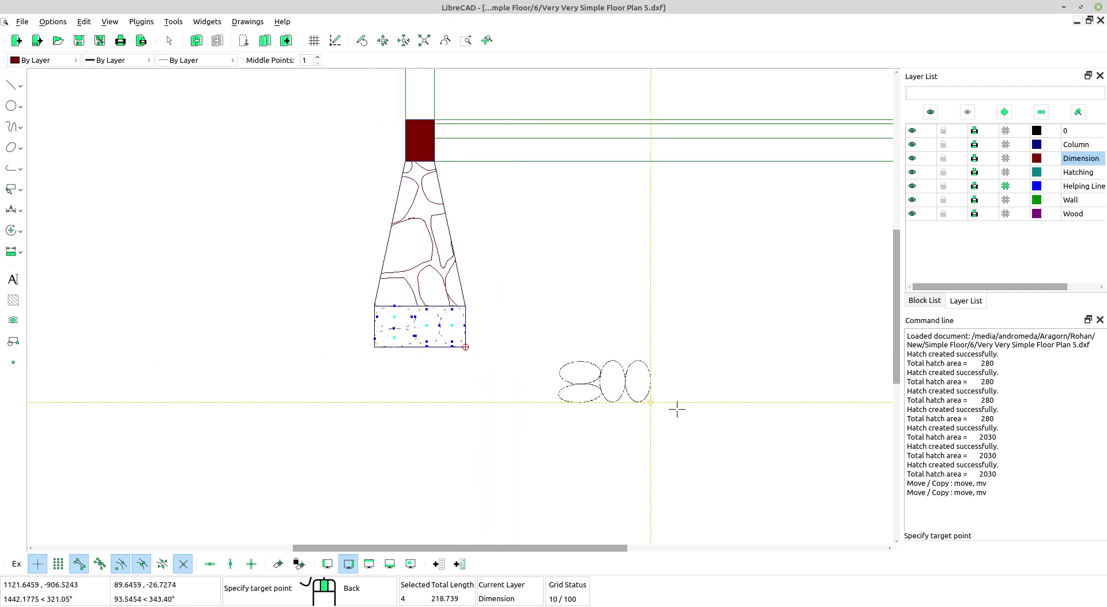
pyautogui.scroll(2, 636, 320)
pyautogui.scroll(4, 636, 320)
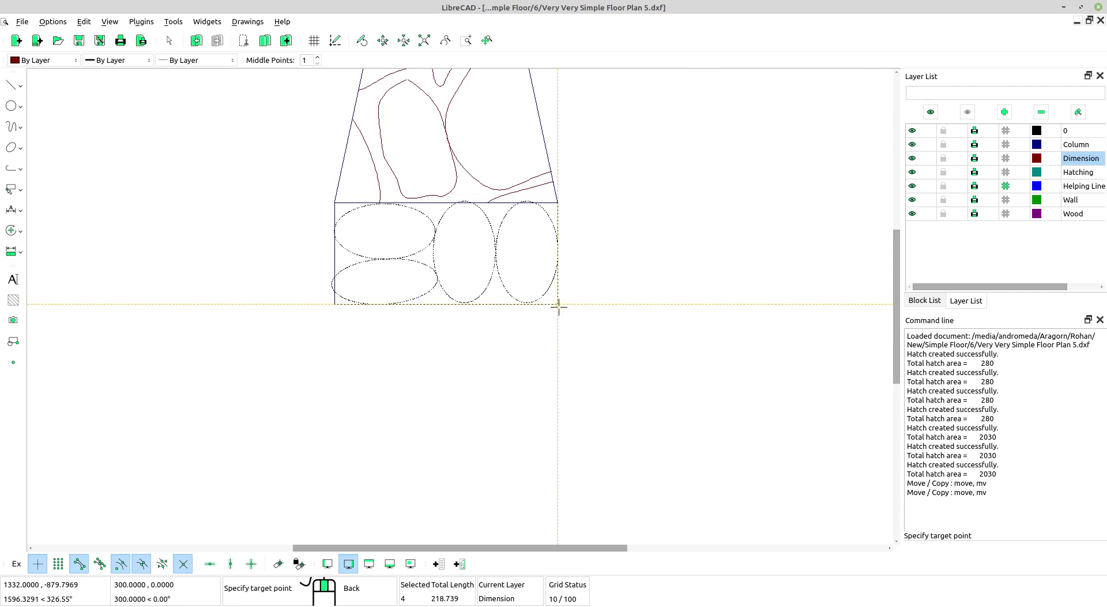
pyautogui.click(558, 308)
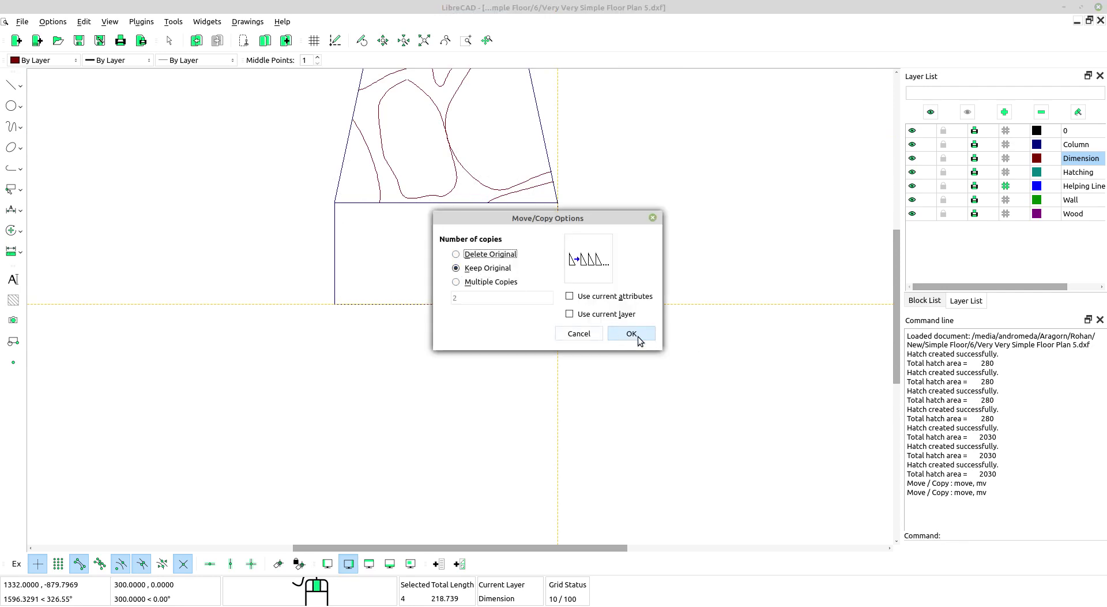
pyautogui.click(631, 334)
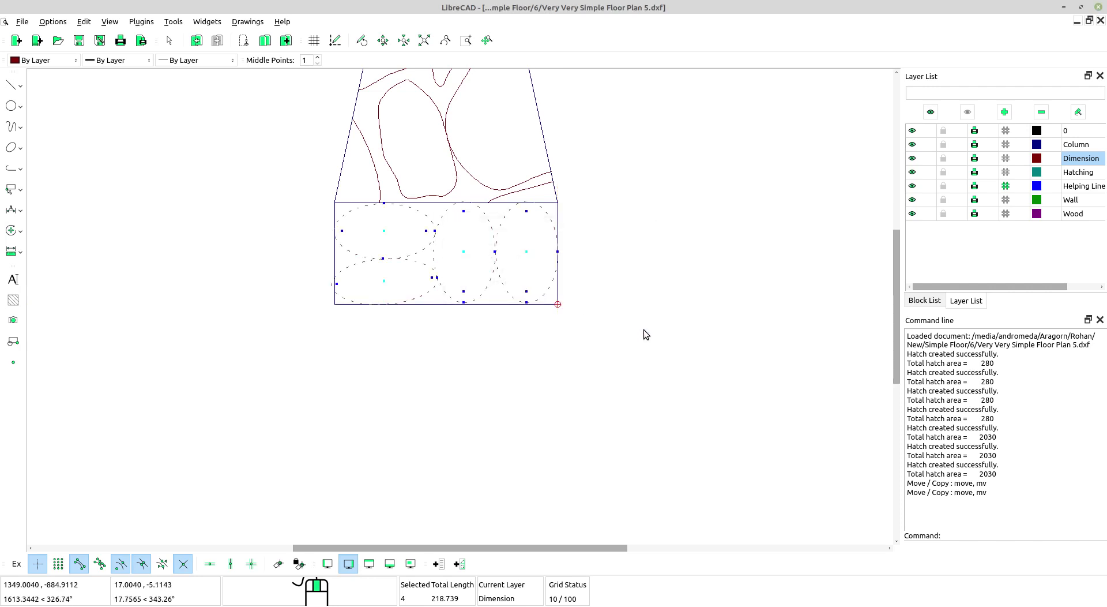
# - Clear the selection and inspect both columns and their stone-filled footings
pyautogui.press('Escape')
pyautogui.scroll(-3, 645, 328)
pyautogui.scroll(-6, 493, 362)
pyautogui.moveTo(492, 367); pyautogui.dragTo(542, 413, button='middle')
pyautogui.scroll(-2, 458, 302)
pyautogui.scroll(2, 432, 304)
pyautogui.moveTo(432, 304); pyautogui.dragTo(441, 406, button='middle')
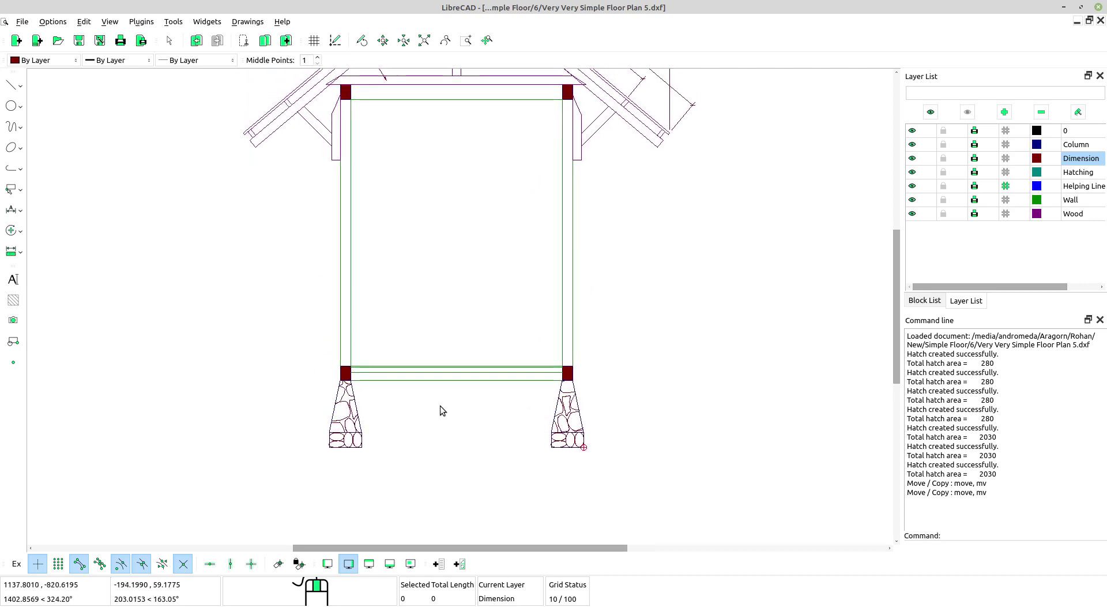
pyautogui.scroll(10, 466, 355)
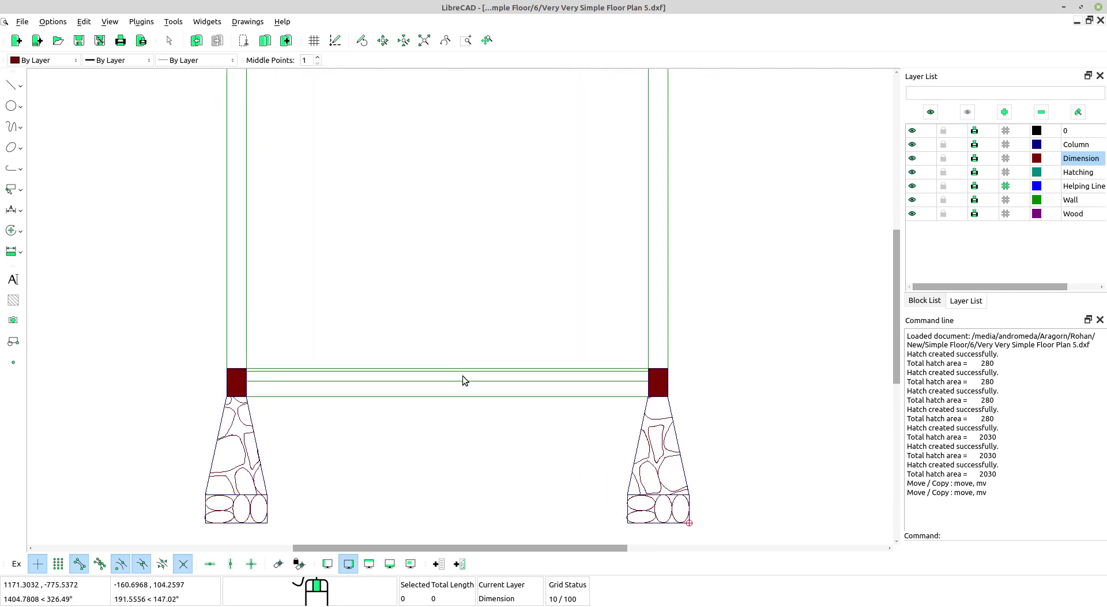
pyautogui.moveTo(460, 377); pyautogui.dragTo(535, 342, button='middle')
pyautogui.scroll(2, 240, 349)
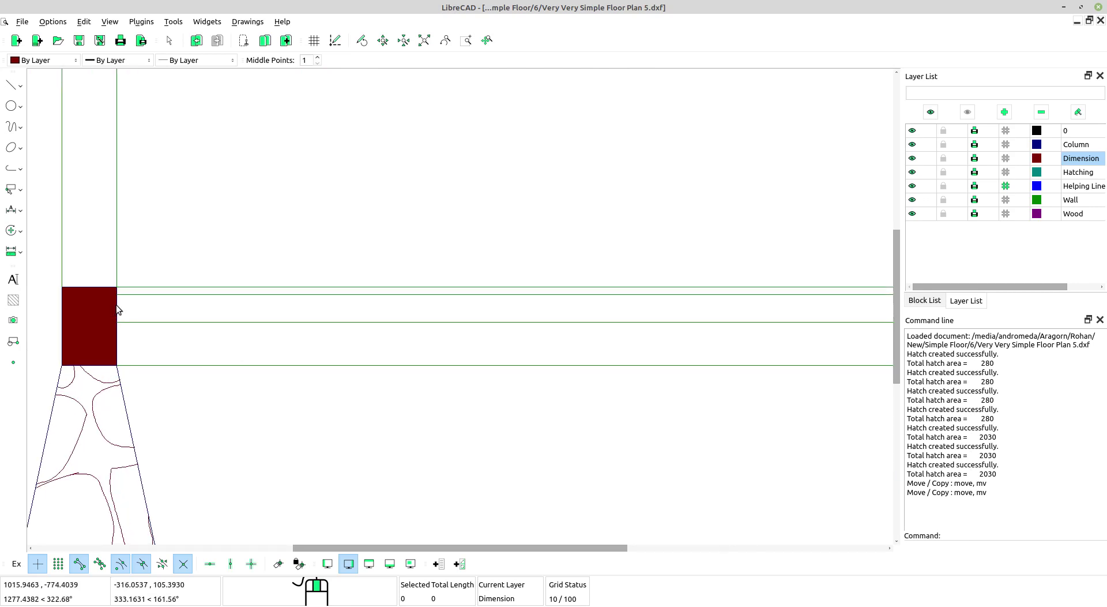
pyautogui.scroll(-5, 644, 292)
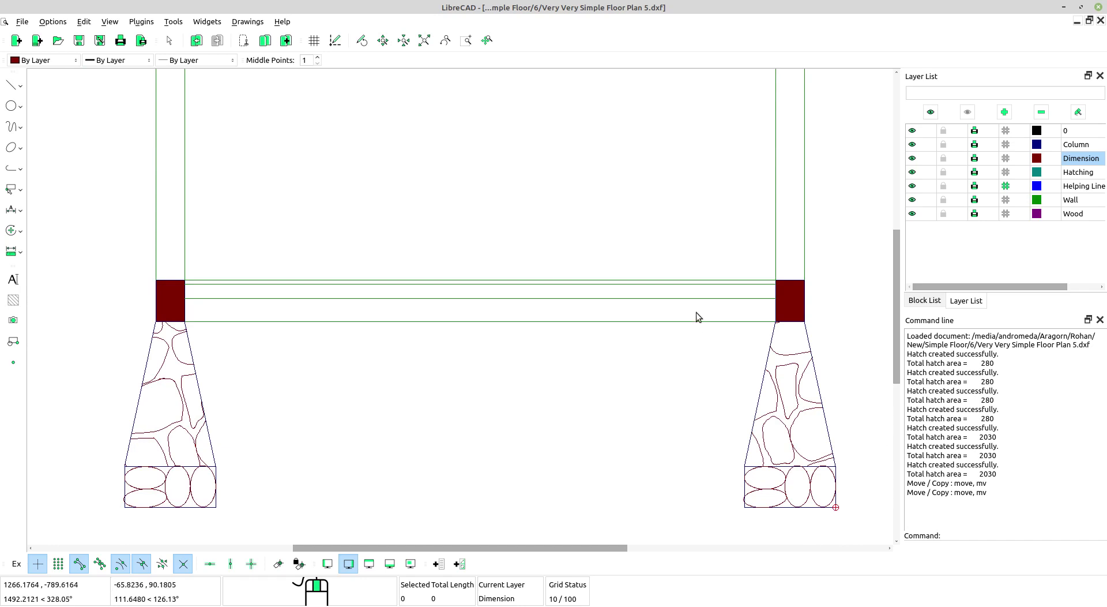
pyautogui.scroll(3, 776, 292)
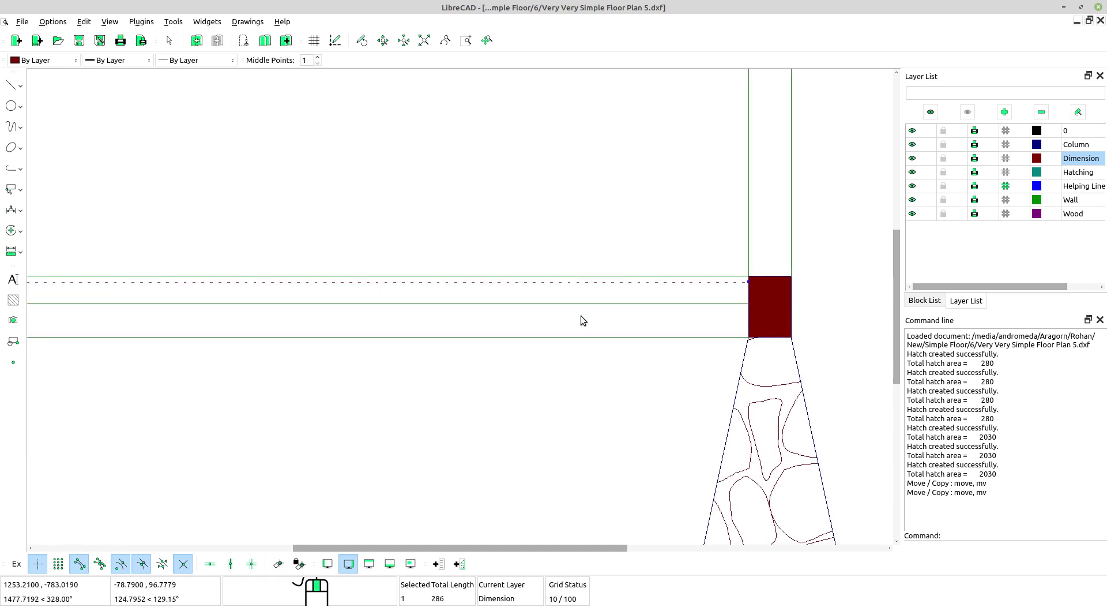
pyautogui.scroll(-3, 651, 319)
pyautogui.scroll(2, 346, 305)
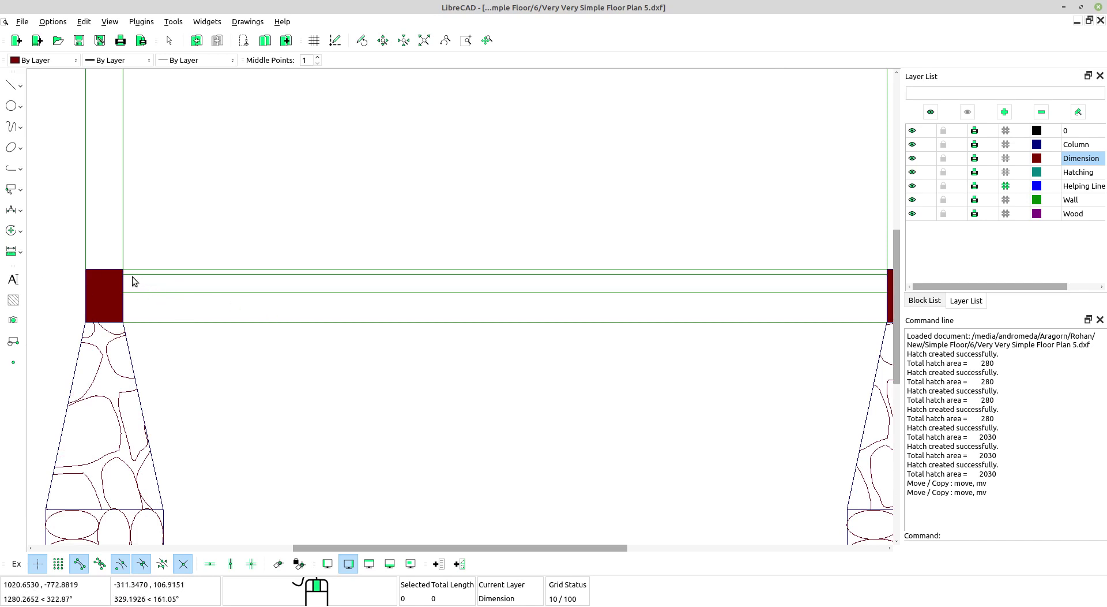
pyautogui.click(16, 87)
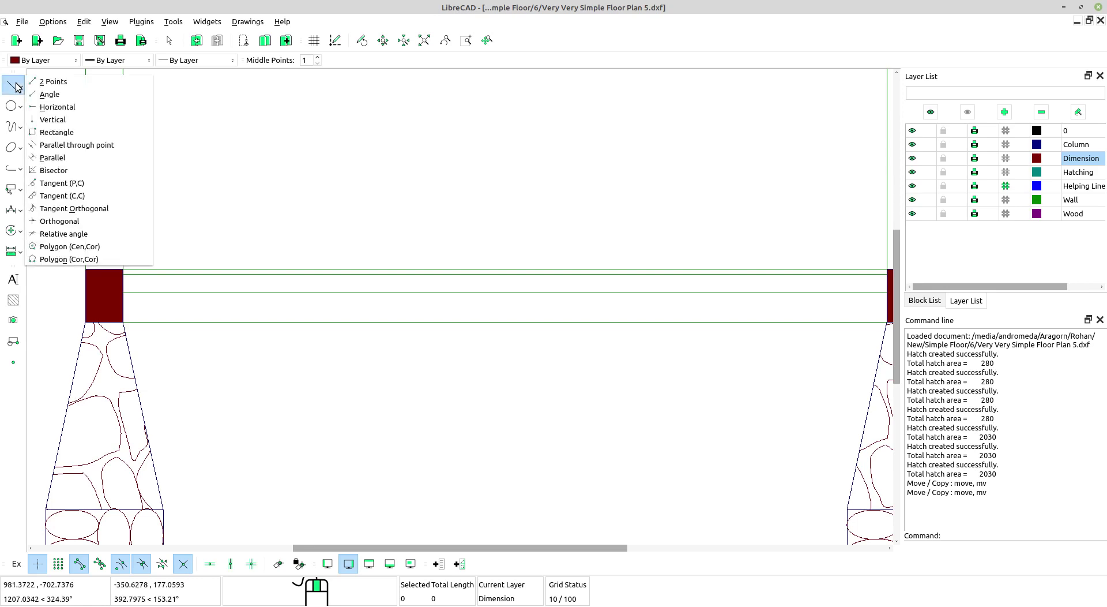
# - Draw a rectangle from the left column's edge to the right column's edge for the tie beam
pyautogui.click(57, 132)
pyautogui.scroll(4, 154, 272)
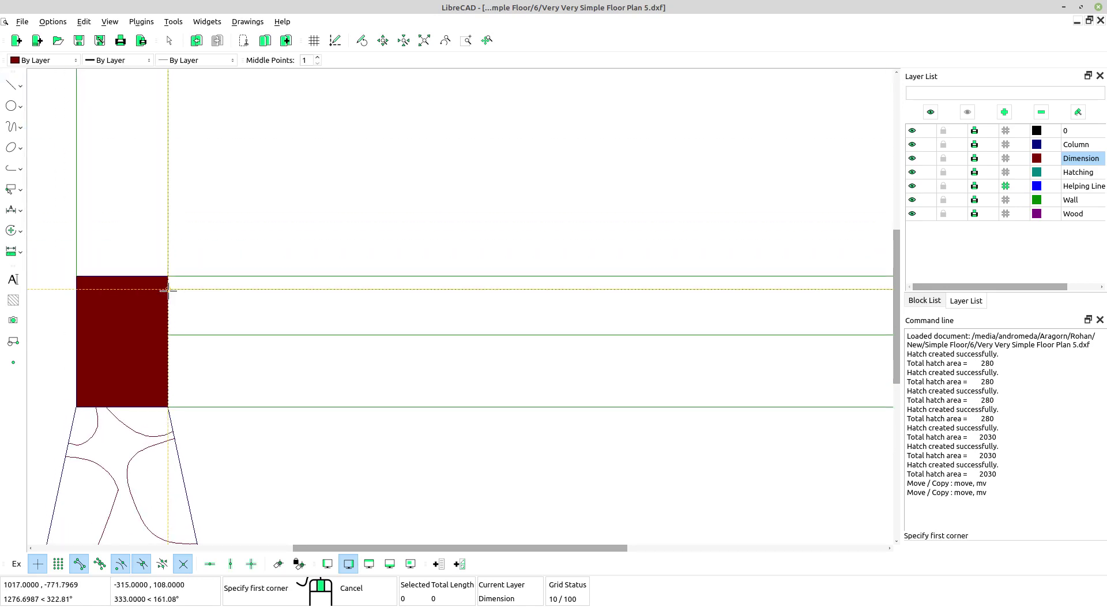
pyautogui.click(169, 289)
pyautogui.scroll(-3, 168, 289)
pyautogui.scroll(-2, 739, 346)
pyautogui.scroll(3, 34, 302)
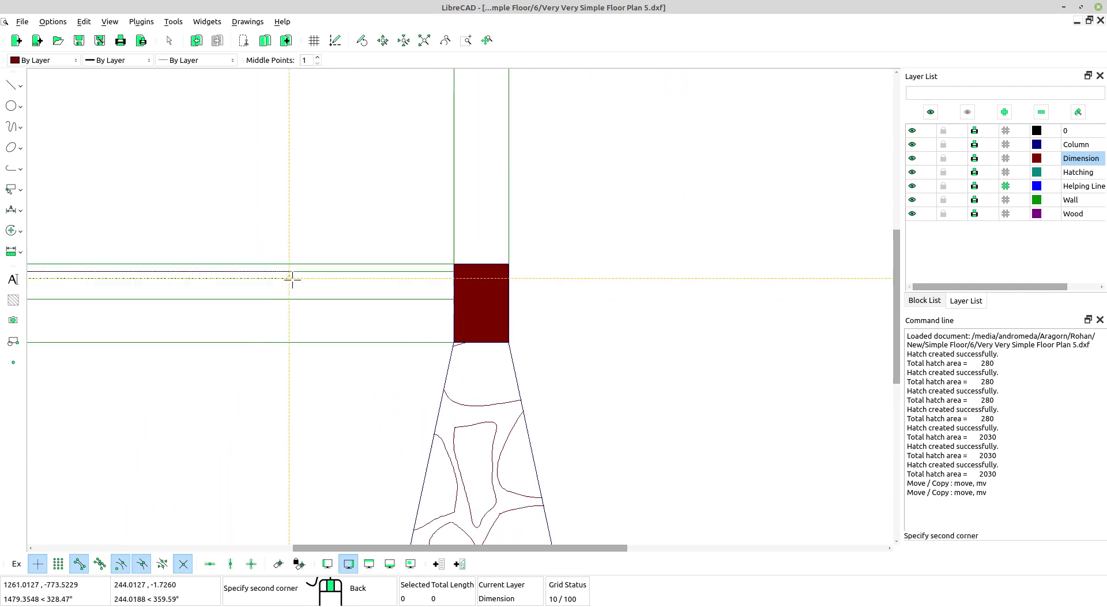
pyautogui.scroll(4, 285, 273)
pyautogui.click(718, 340)
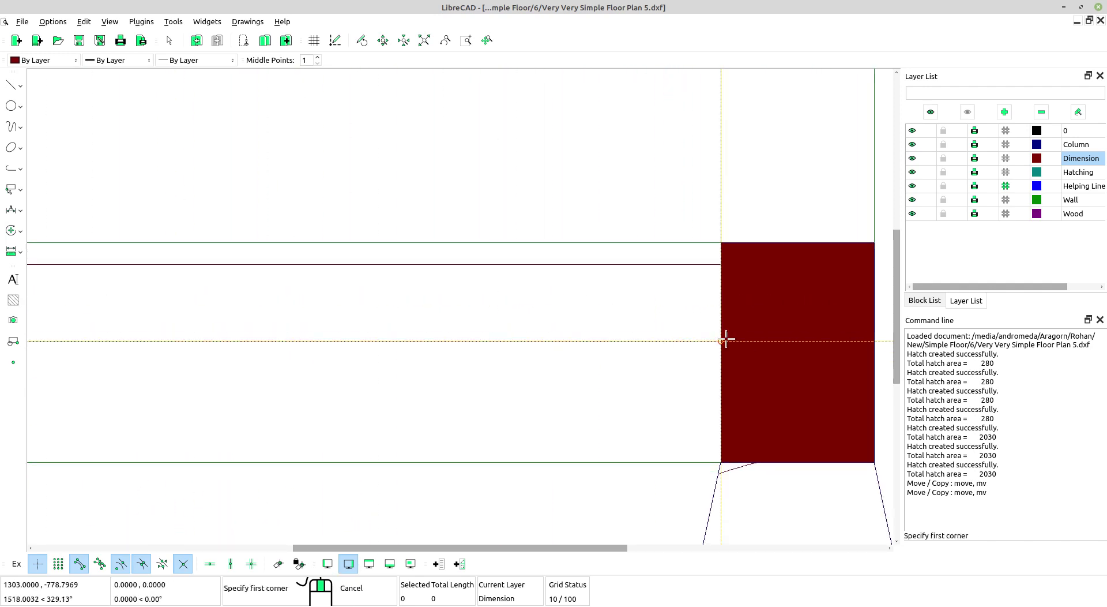
pyautogui.scroll(-1, 759, 310)
pyautogui.scroll(-1, 681, 219)
pyautogui.scroll(-1, 632, 198)
pyautogui.rightClick(609, 184)
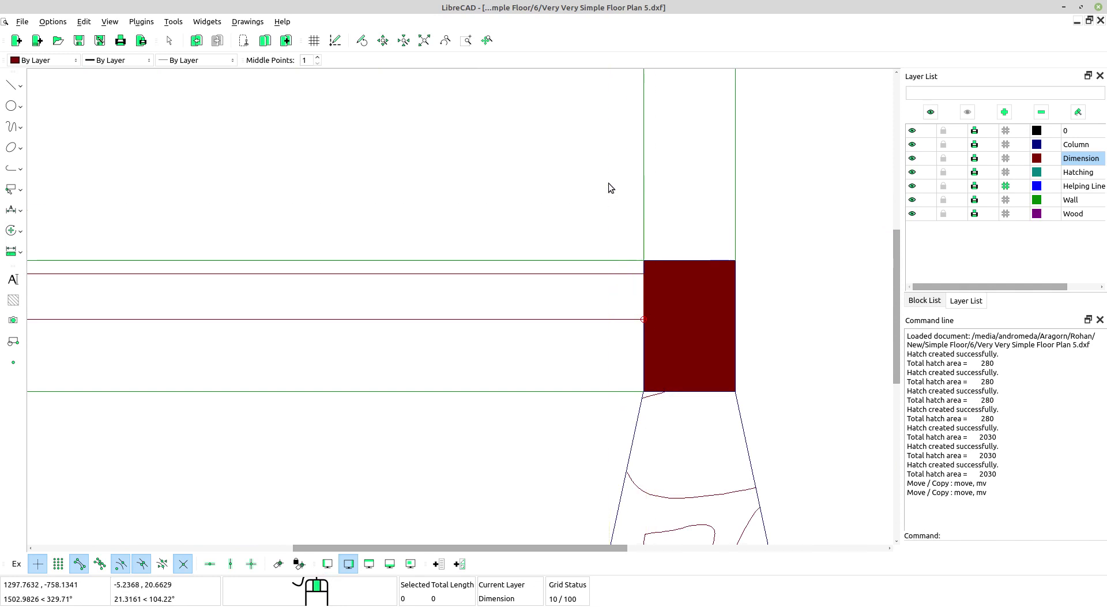
pyautogui.scroll(-4, 444, 288)
# - Hatch the tie beam rectangle with ar-conc at scale 0.3 and angle 0
pyautogui.moveTo(408, 287); pyautogui.dragTo(693, 304, button='middle')
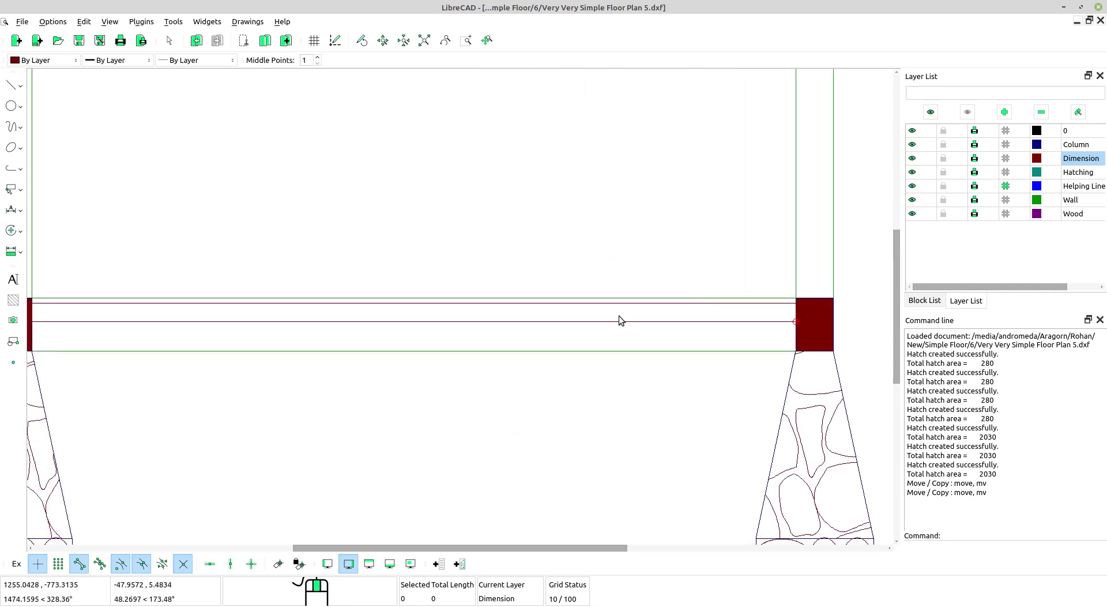
pyautogui.doubleClick(586, 304)
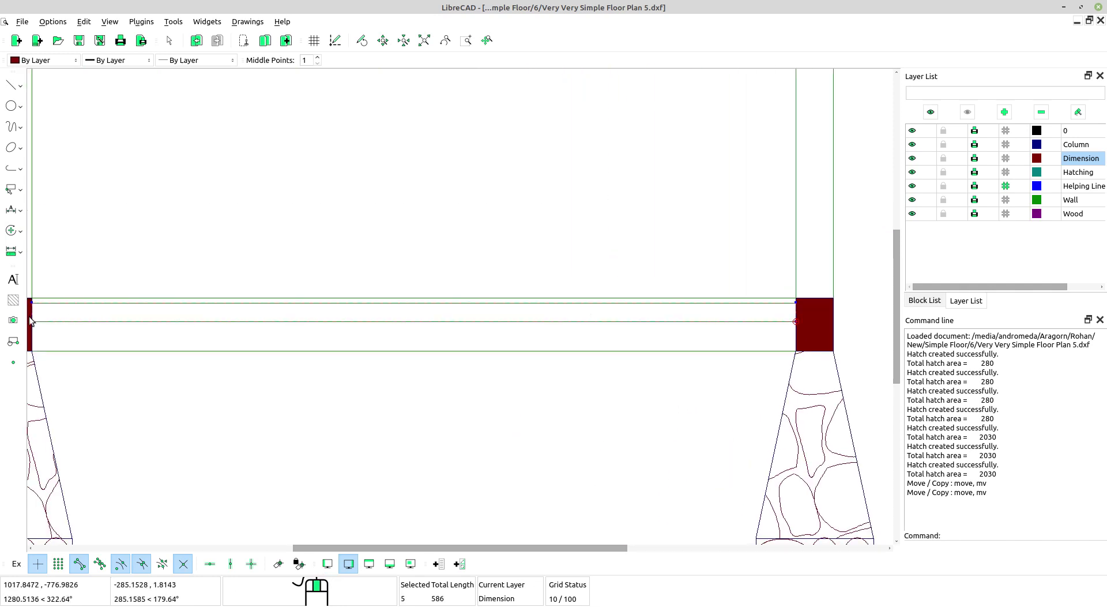
pyautogui.click(15, 301)
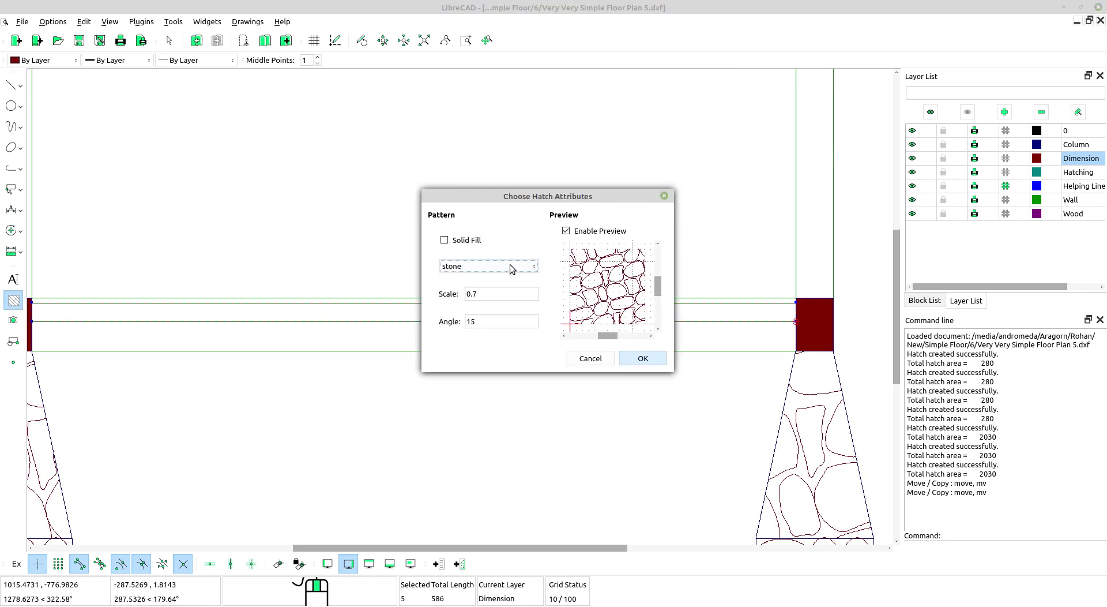
pyautogui.click(510, 264)
pyautogui.scroll(6, 483, 165)
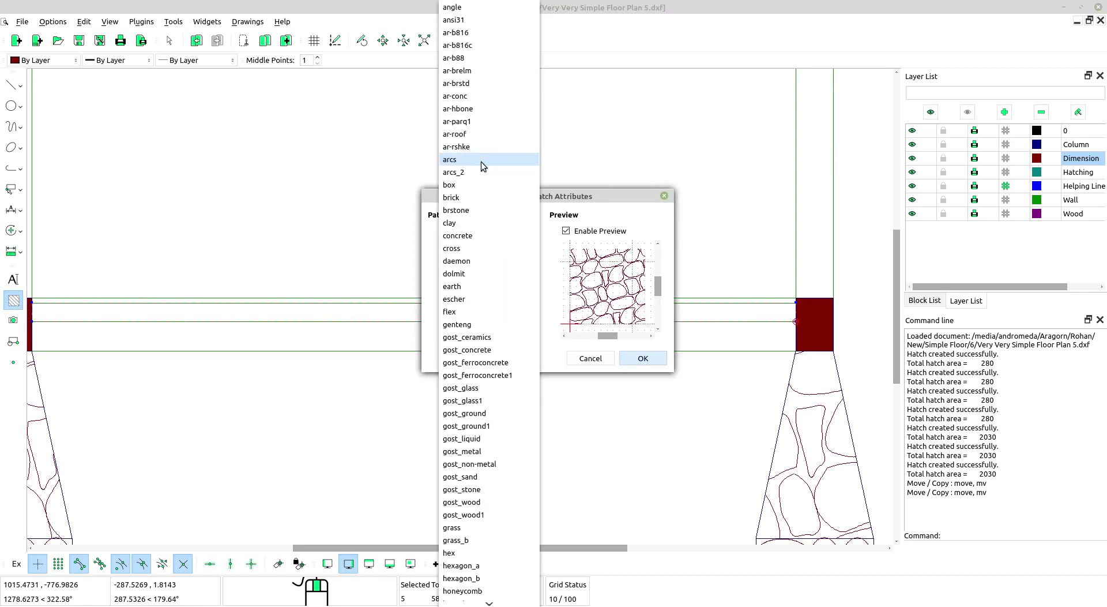
pyautogui.click(465, 97)
pyautogui.click(486, 296)
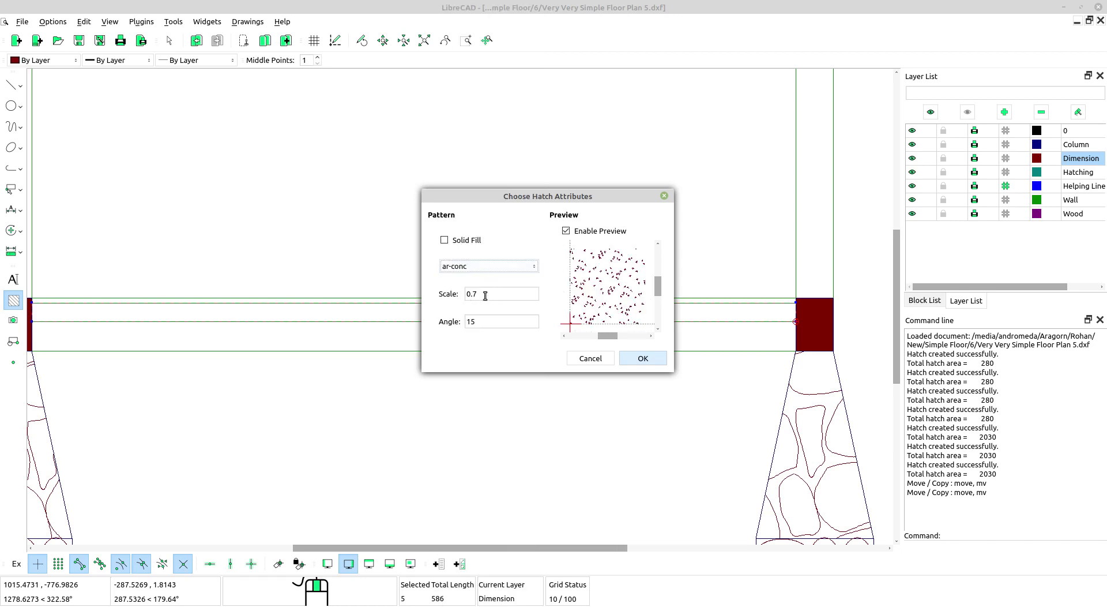
pyautogui.doubleClick(486, 296)
pyautogui.write('3')
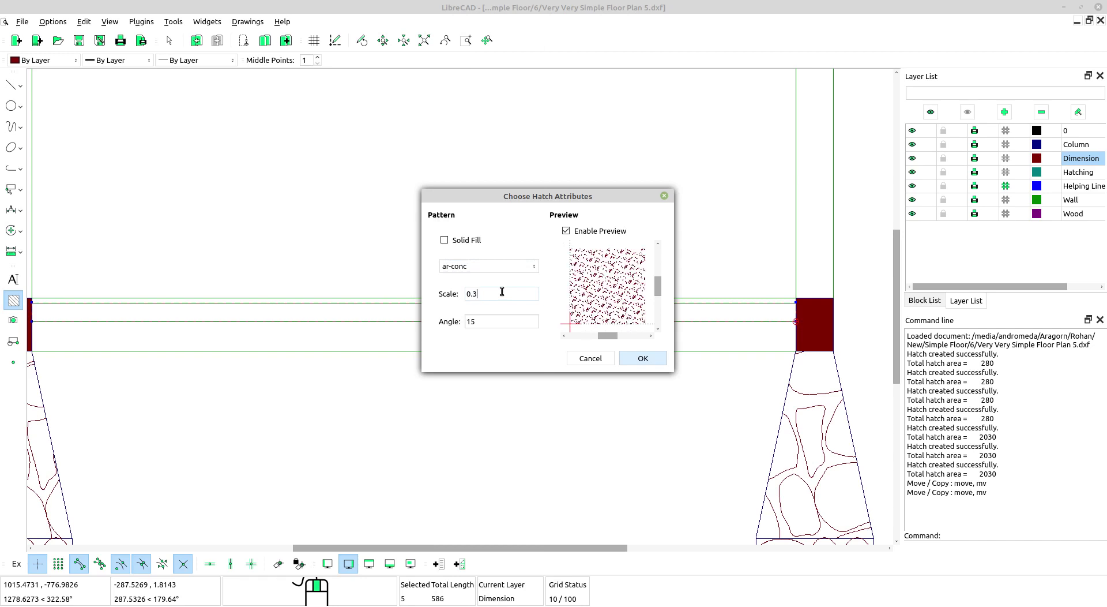
pyautogui.doubleClick(482, 323)
pyautogui.write('0')
pyautogui.click(636, 362)
pyautogui.scroll(-3, 646, 352)
pyautogui.scroll(-5, 548, 338)
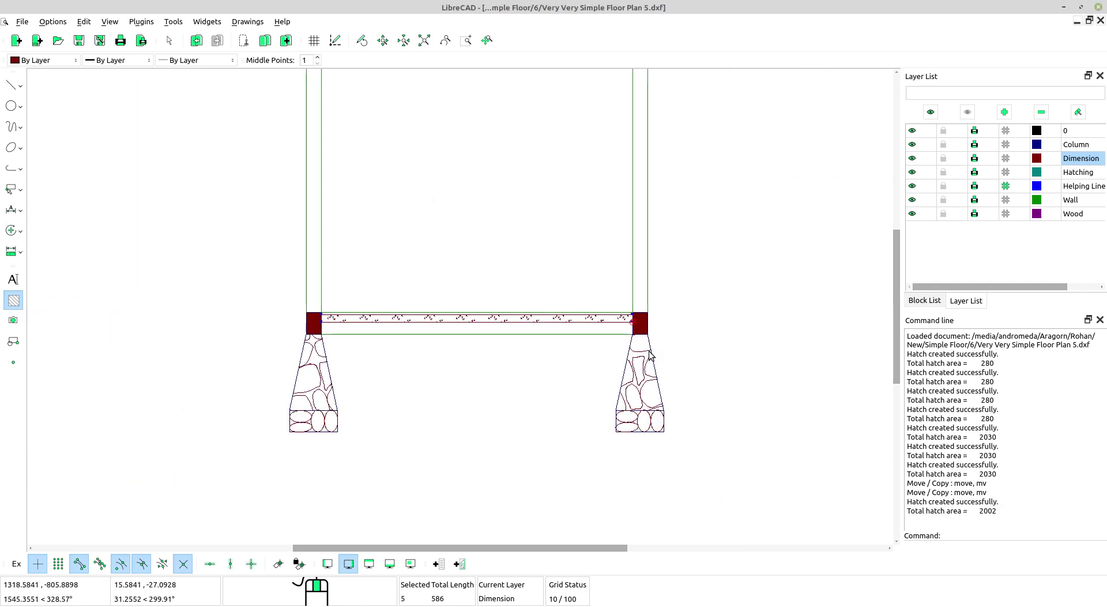
pyautogui.scroll(5, 507, 324)
# - Undo the concrete hatch and reselect the tie beam rectangle
pyautogui.scroll(4, 429, 309)
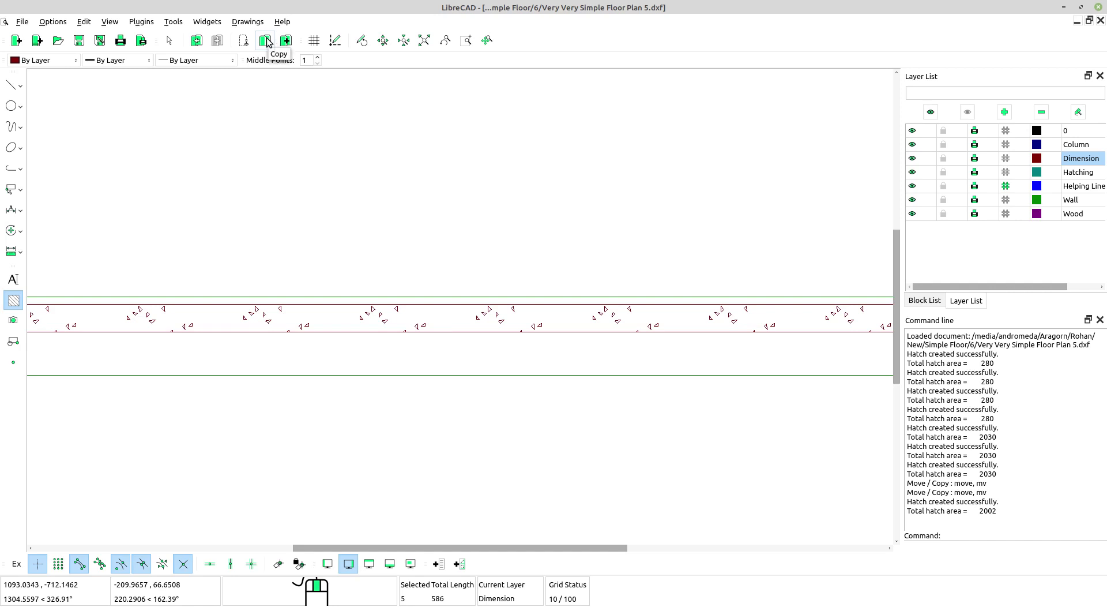
pyautogui.click(197, 40)
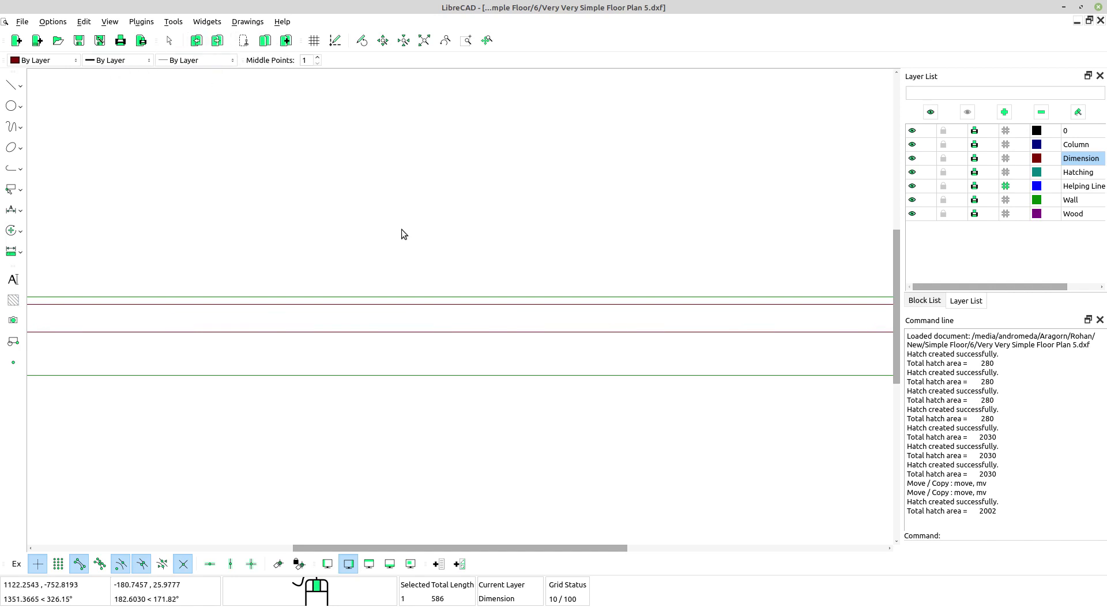
pyautogui.scroll(-2, 402, 233)
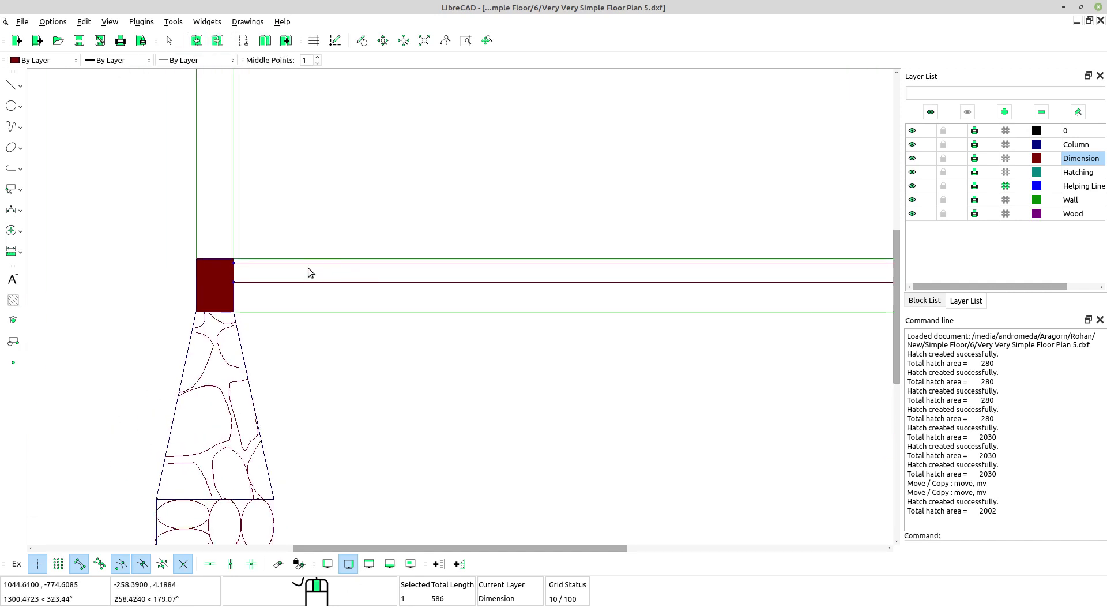
pyautogui.click(312, 264)
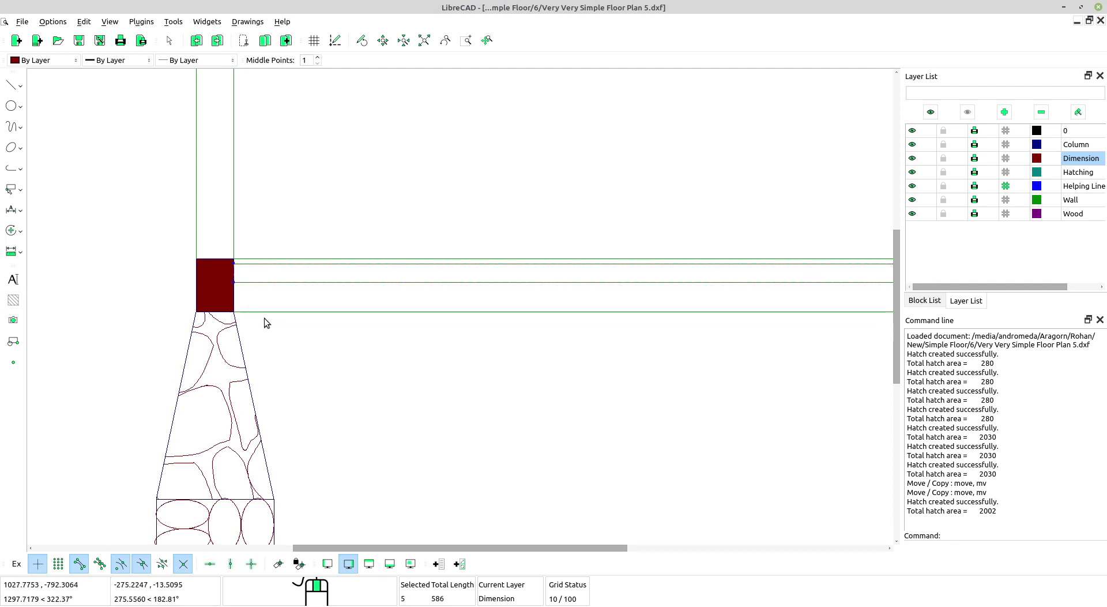
# - Hatch the tie beam with ar-conc at scale 0.1, then end the hatch command
pyautogui.click(14, 304)
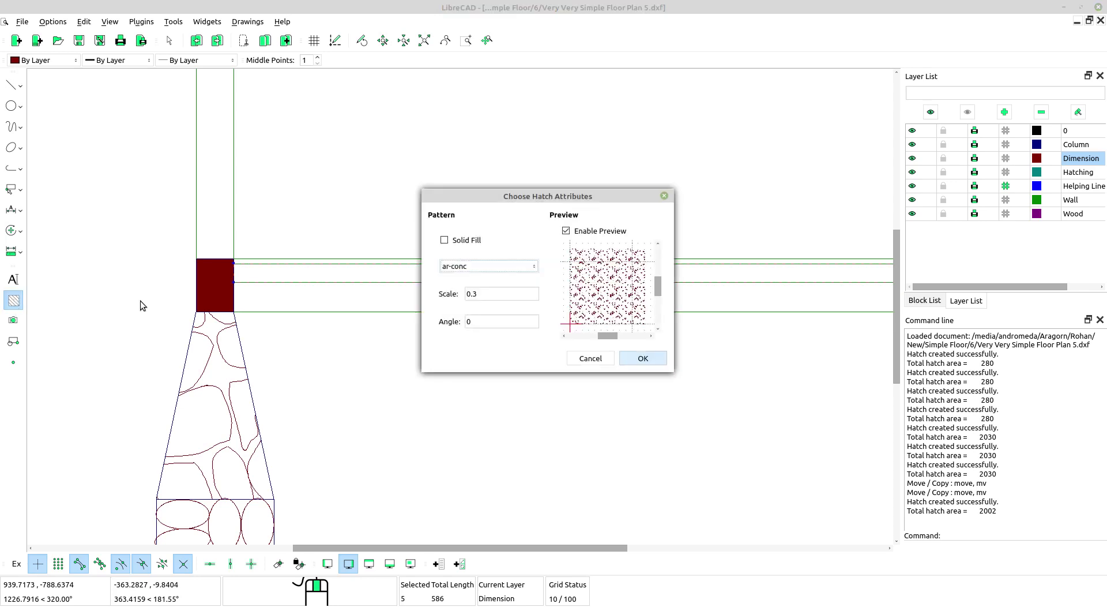
pyautogui.click(486, 267)
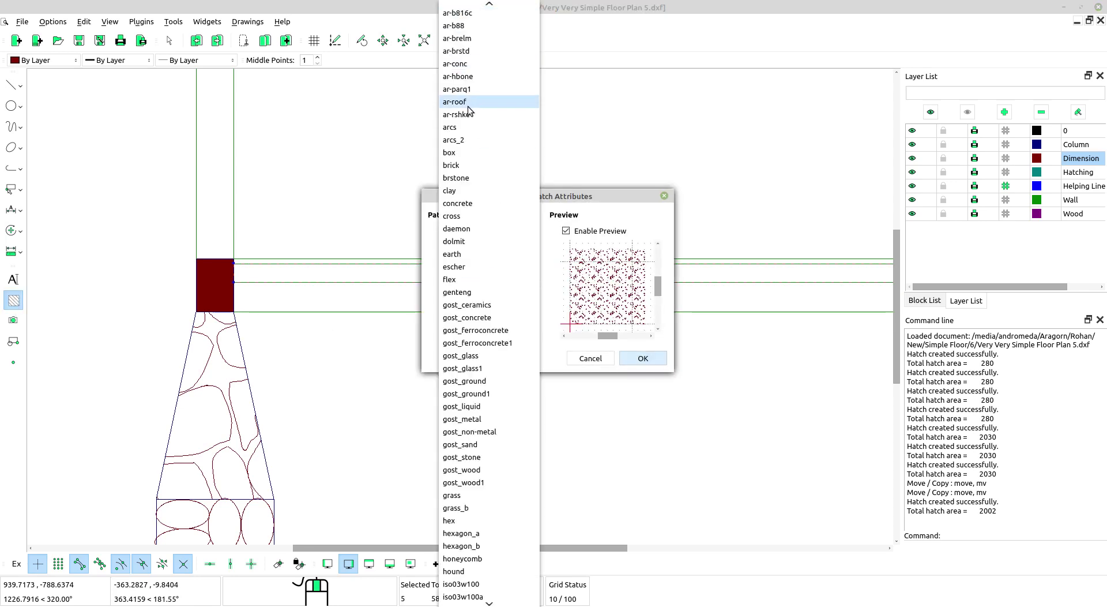
pyautogui.click(477, 67)
pyautogui.doubleClick(476, 293)
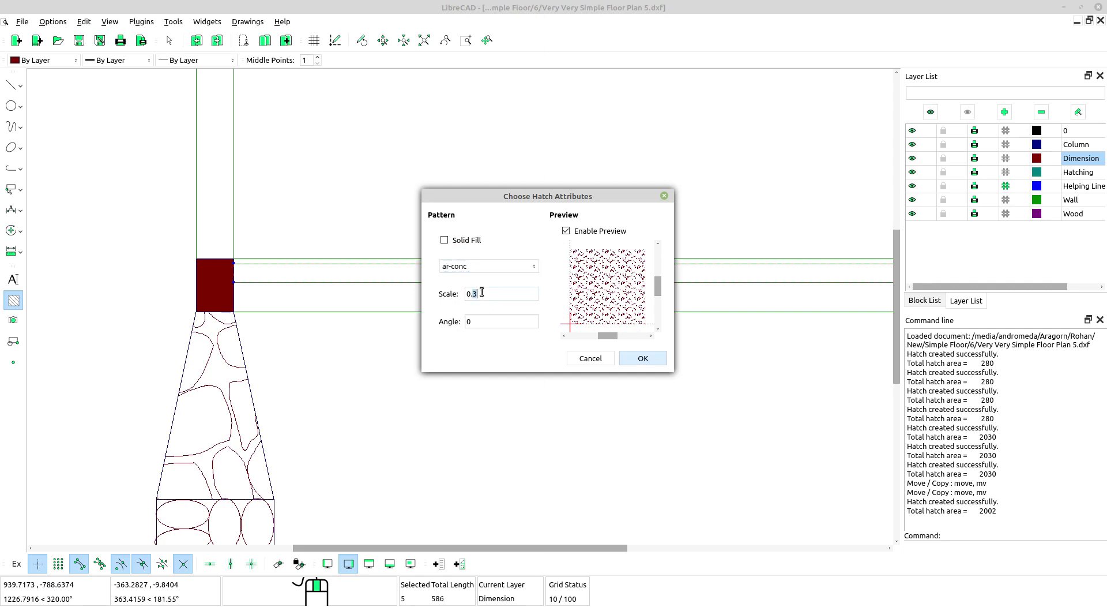
pyautogui.write('1')
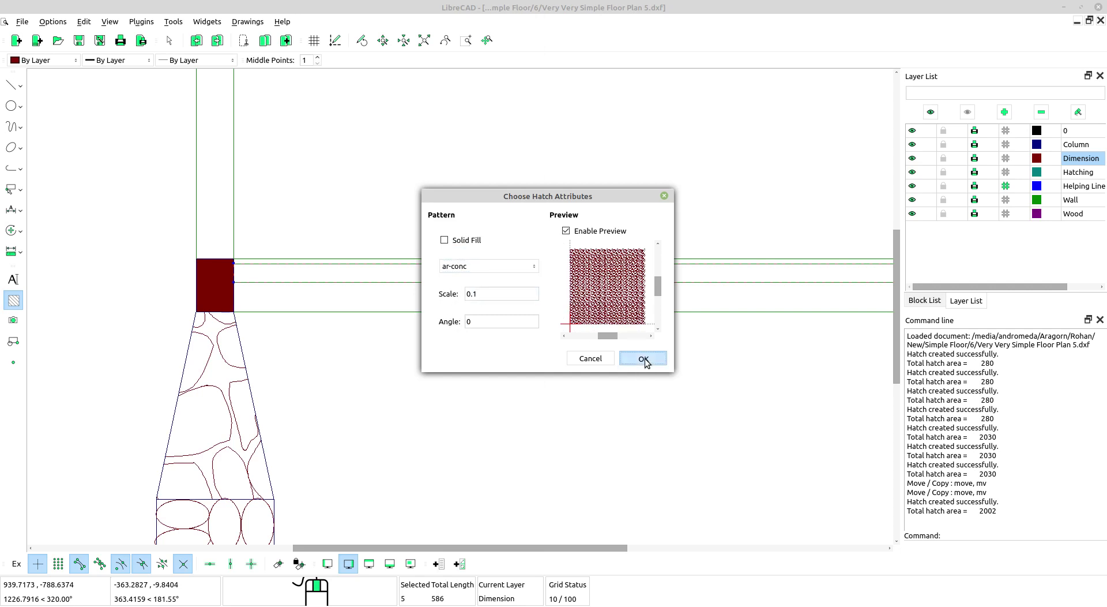
pyautogui.click(643, 358)
pyautogui.scroll(-5, 654, 361)
pyautogui.scroll(3, 572, 282)
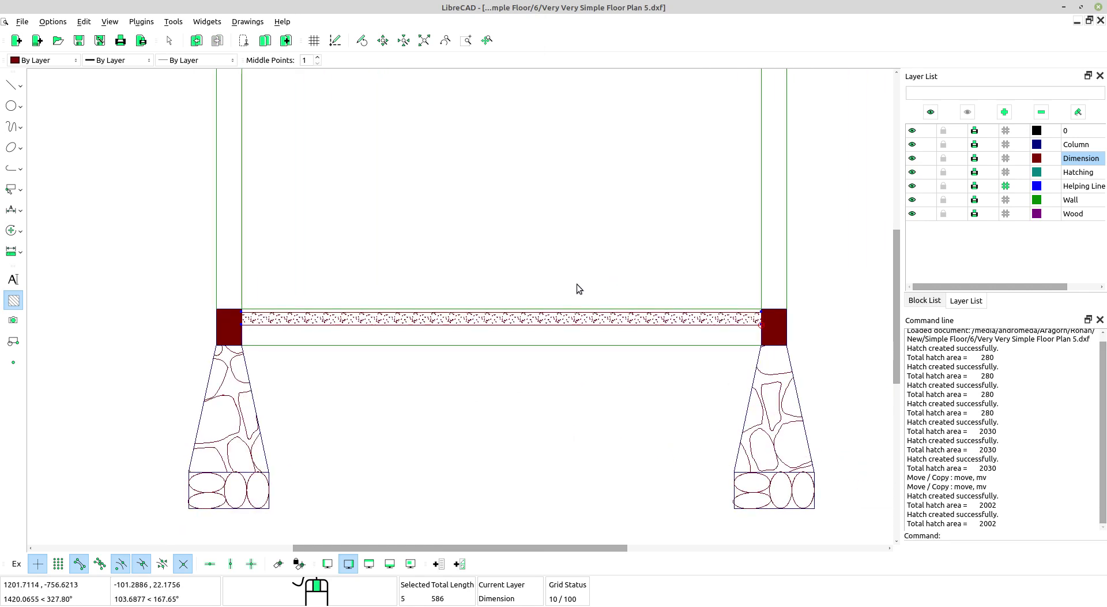
pyautogui.press('Escape')
pyautogui.scroll(-4, 577, 288)
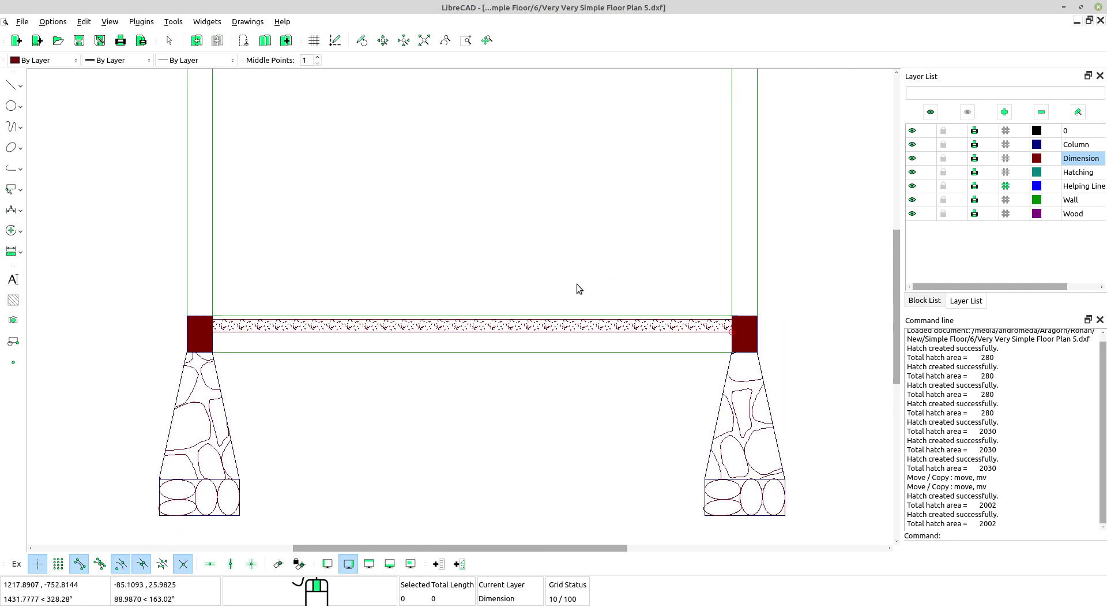
pyautogui.scroll(3, 525, 343)
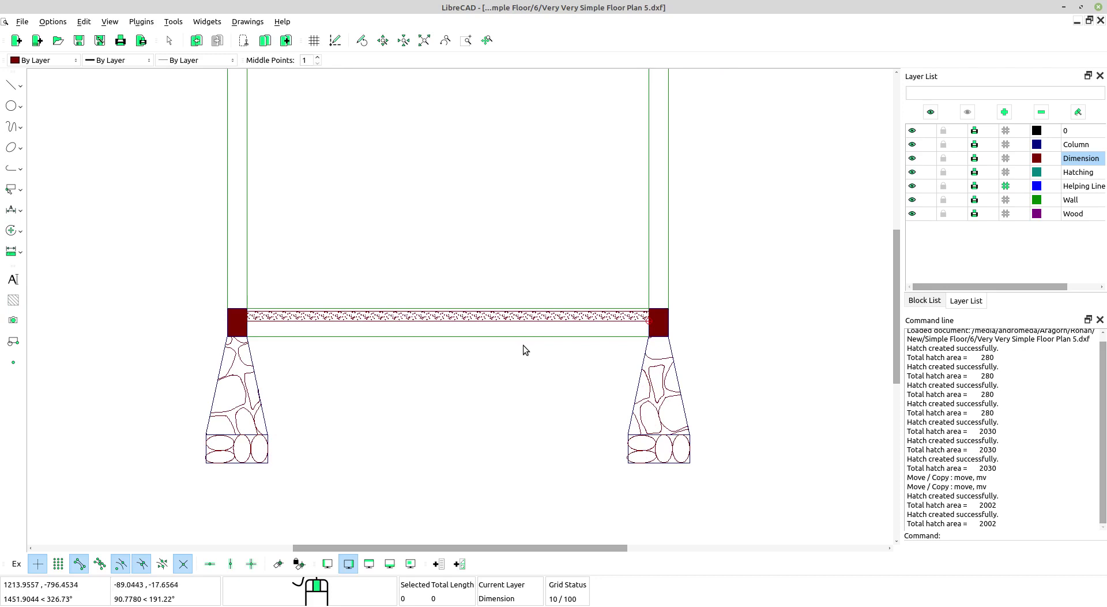
pyautogui.scroll(-3, 524, 345)
pyautogui.scroll(-3, 507, 346)
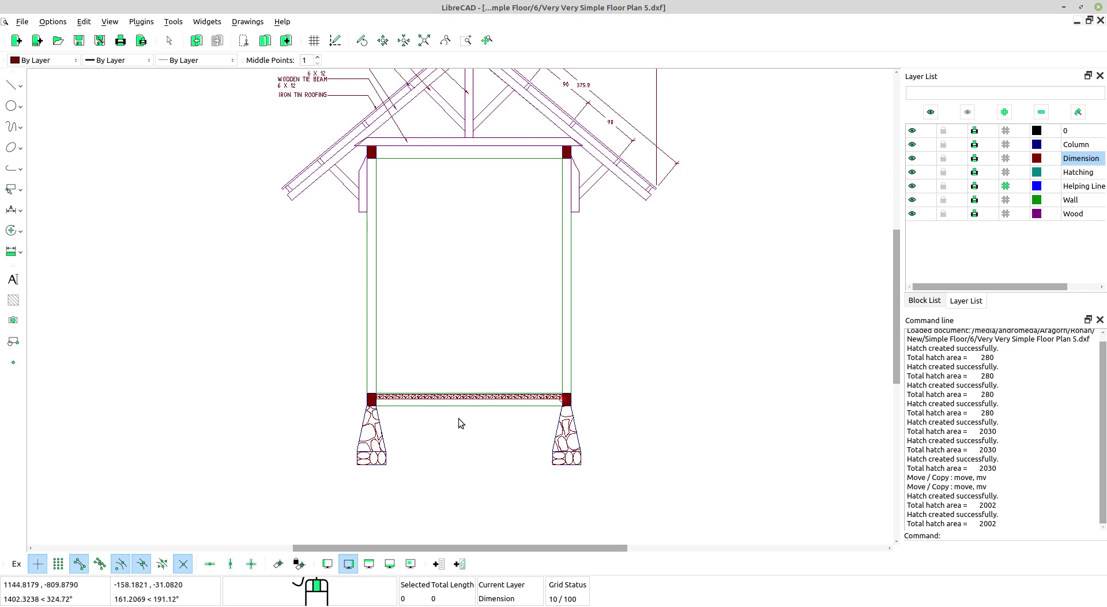
pyautogui.scroll(3, 449, 433)
pyautogui.scroll(1, 449, 434)
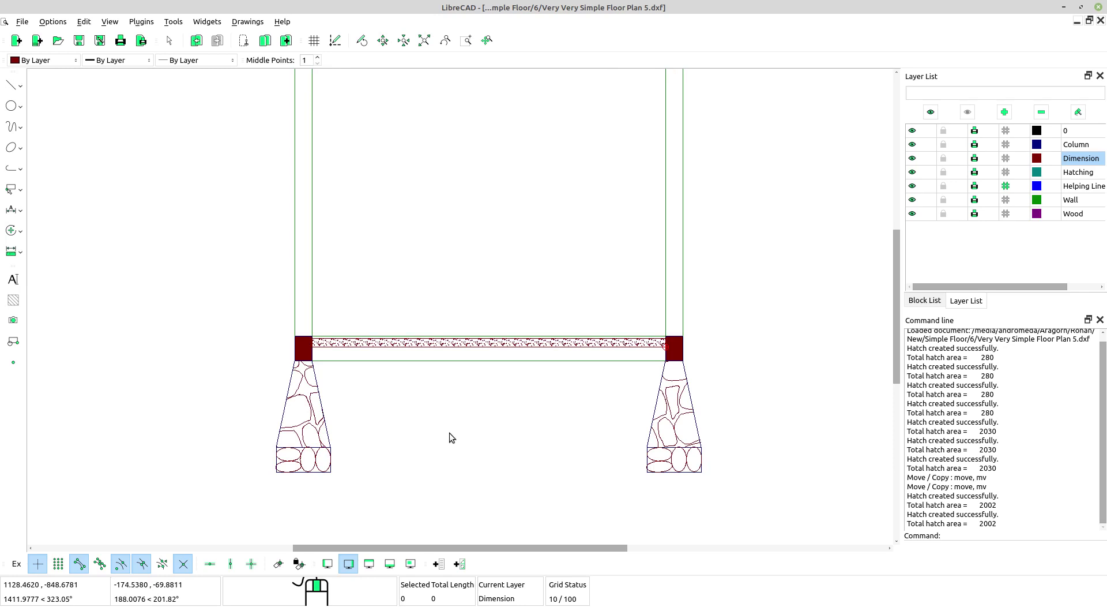
pyautogui.scroll(-2, 448, 433)
pyautogui.keyDown('ctrl'); pyautogui.scroll(2, 528, 389); pyautogui.keyUp('ctrl')
pyautogui.scroll(-1, 577, 351)
pyautogui.keyDown('ctrl'); pyautogui.scroll(2, 562, 455); pyautogui.keyUp('ctrl')
pyautogui.keyDown('ctrl'); pyautogui.scroll(-2, 565, 453); pyautogui.keyUp('ctrl')
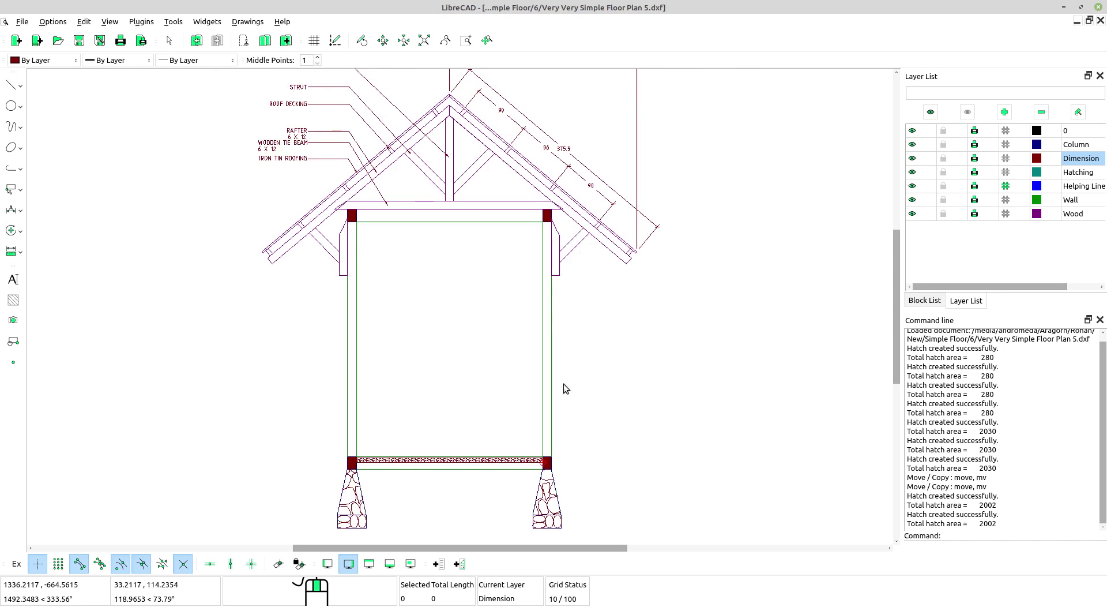
pyautogui.keyDown('ctrl'); pyautogui.scroll(-1, 565, 369); pyautogui.keyUp('ctrl')
pyautogui.keyDown('ctrl'); pyautogui.scroll(-1, 583, 438); pyautogui.keyUp('ctrl')
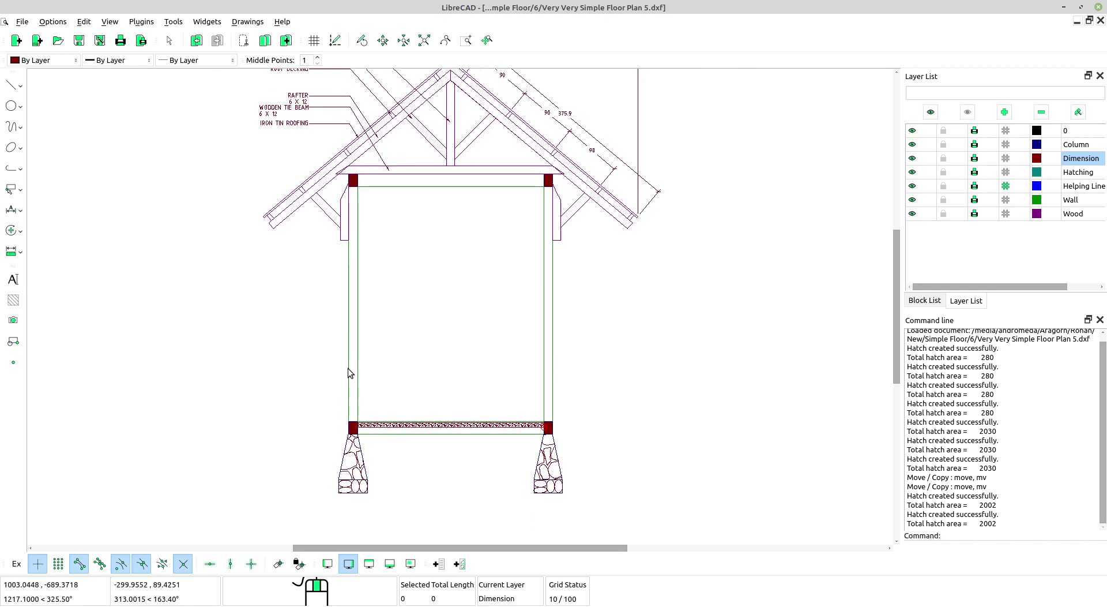
pyautogui.scroll(2, 348, 368)
pyautogui.scroll(1, 362, 374)
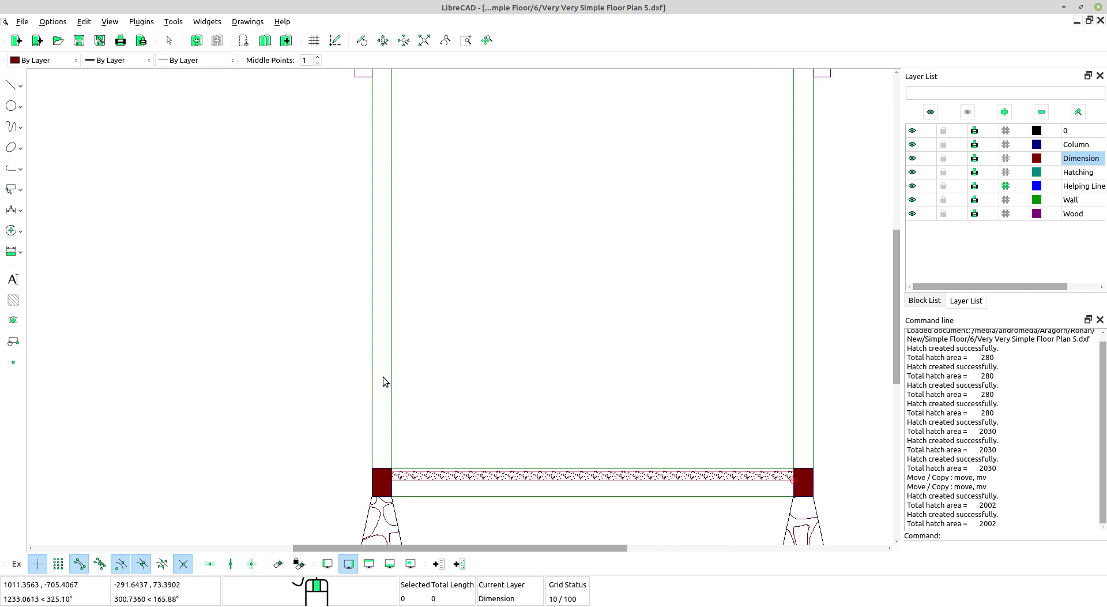
pyautogui.scroll(-5, 413, 394)
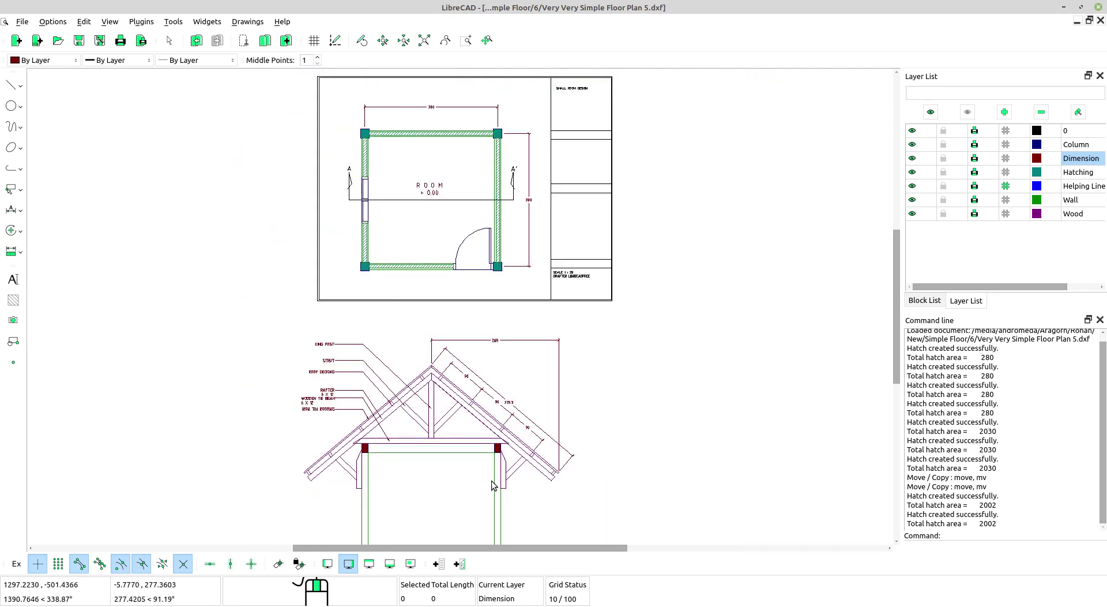
pyautogui.moveTo(495, 496); pyautogui.dragTo(507, 437, button='middle')
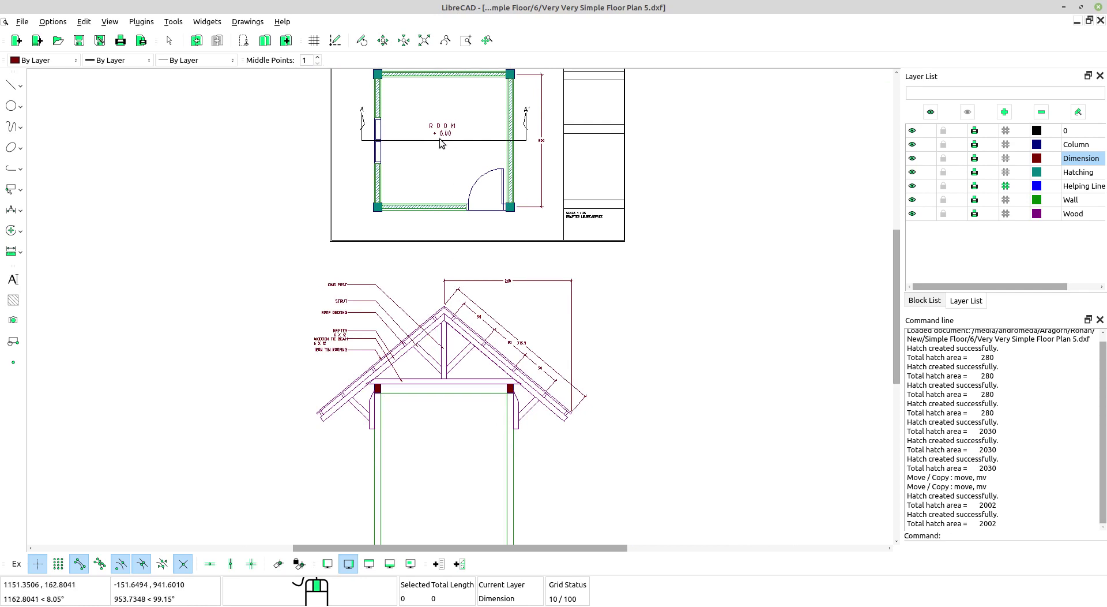
pyautogui.scroll(2, 443, 143)
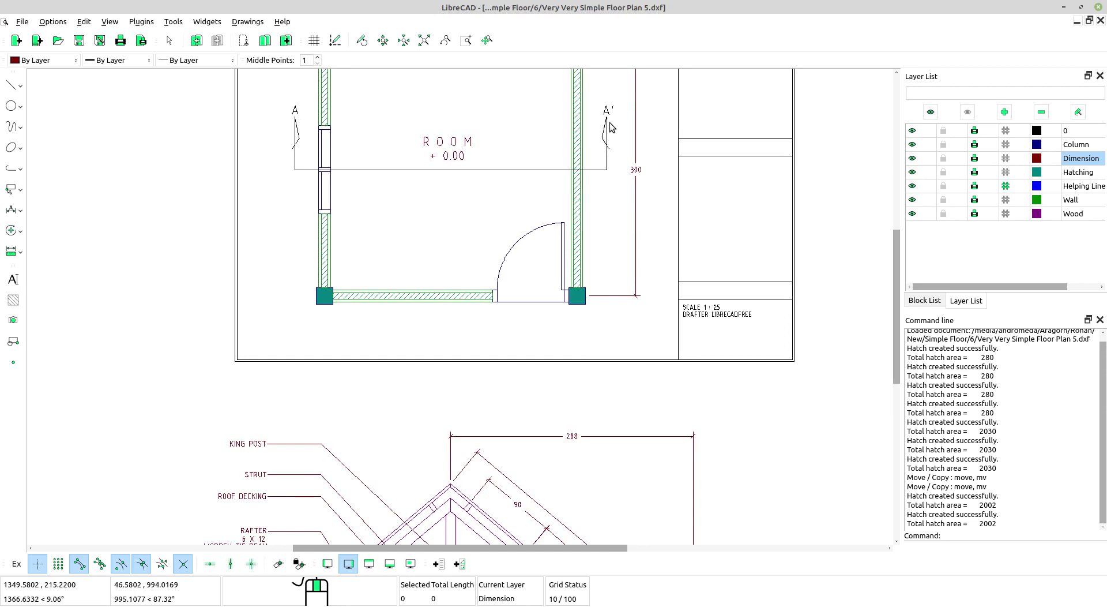
pyautogui.scroll(1, 344, 179)
pyautogui.scroll(1, 344, 179)
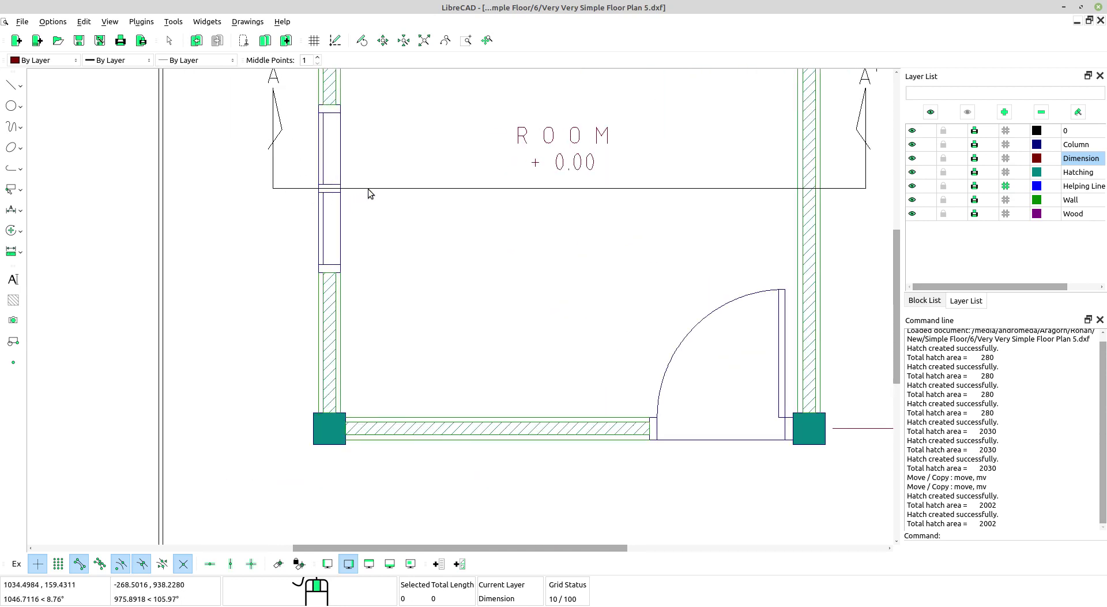
pyautogui.scroll(1, 349, 197)
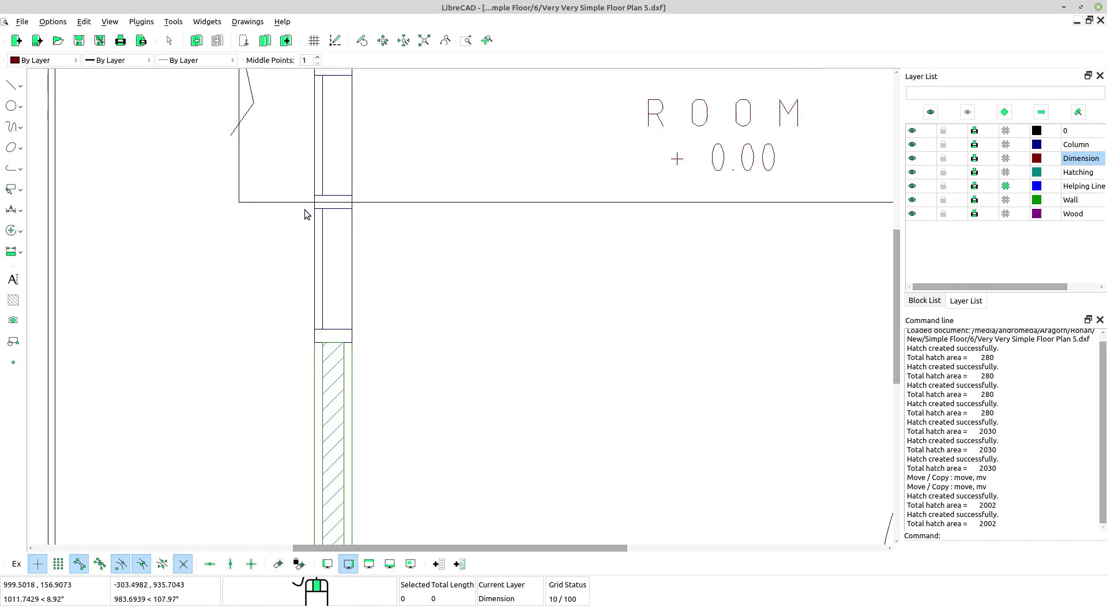
pyautogui.scroll(-3, 337, 204)
pyautogui.keyDown('ctrl'); pyautogui.scroll(-10, 337, 205); pyautogui.keyUp('ctrl')
pyautogui.keyDown('ctrl'); pyautogui.scroll(-5, 418, 446); pyautogui.keyUp('ctrl')
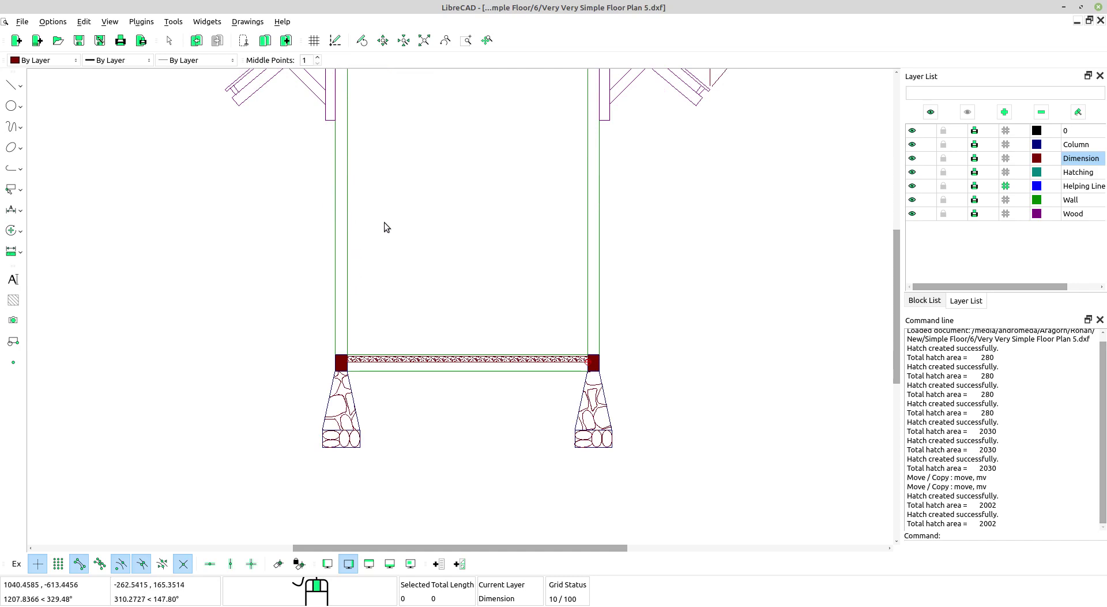
# - Pan over to the wall frame elevation and pick Wood in the Layer List
pyautogui.scroll(-2, 362, 225)
pyautogui.moveTo(362, 224); pyautogui.dragTo(369, 82, button='middle')
pyautogui.scroll(-2, 369, 82)
pyautogui.moveTo(385, 177)
pyautogui.mouseDown(button='middle')
pyautogui.moveTo(385, 353)
pyautogui.moveTo(398, 190)
pyautogui.mouseUp(button='middle')
pyautogui.scroll(4, 414, 326)
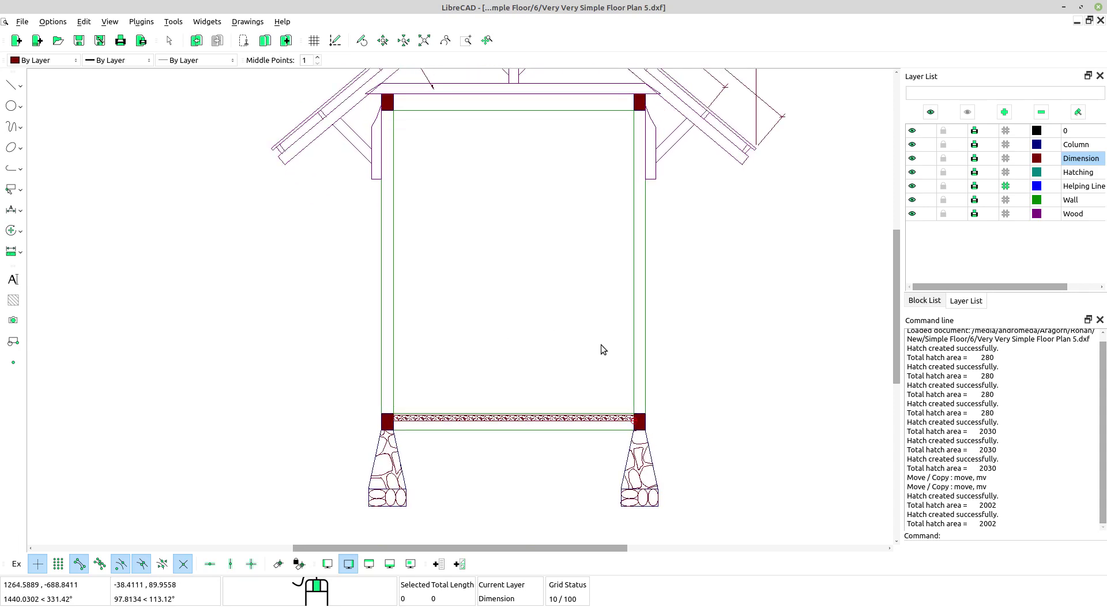
pyautogui.moveTo(530, 320); pyautogui.dragTo(490, 317, button='middle')
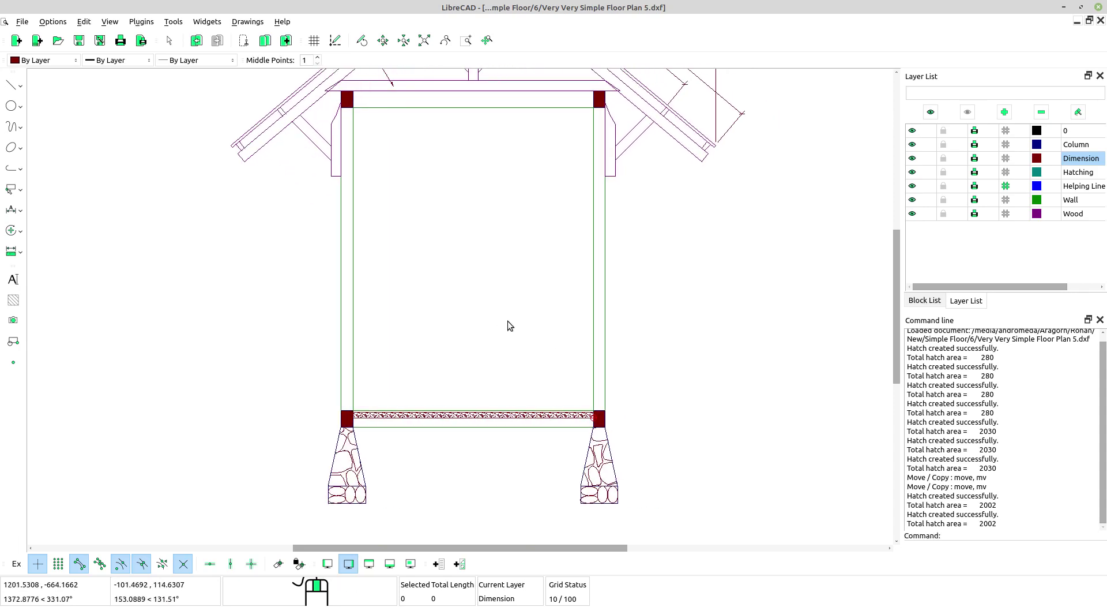
pyautogui.moveTo(704, 216); pyautogui.dragTo(692, 227, button='middle')
pyautogui.click(1074, 215)
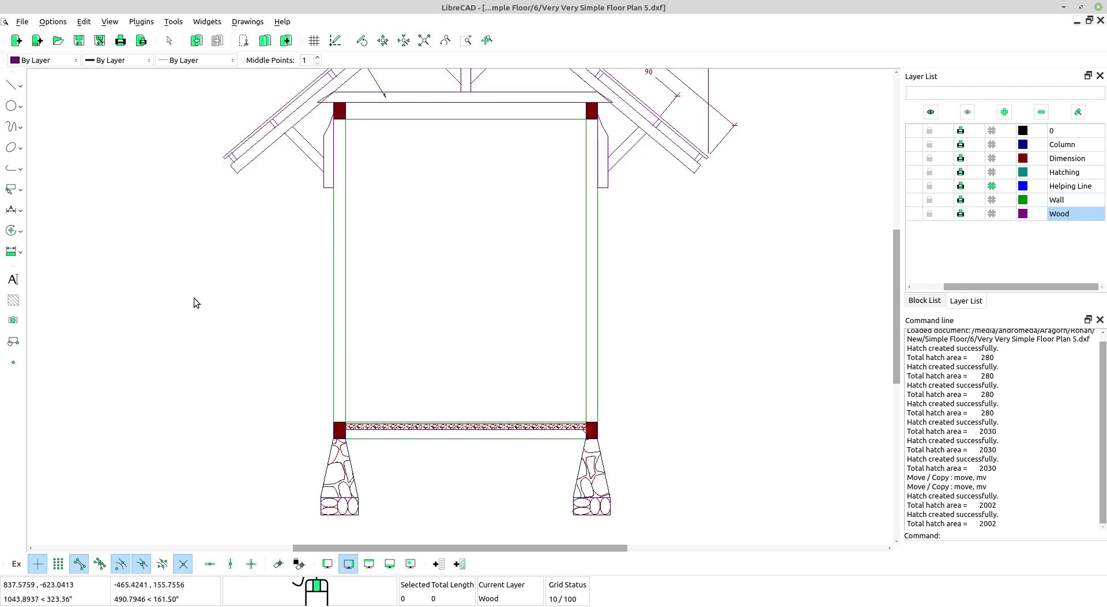
pyautogui.click(21, 86)
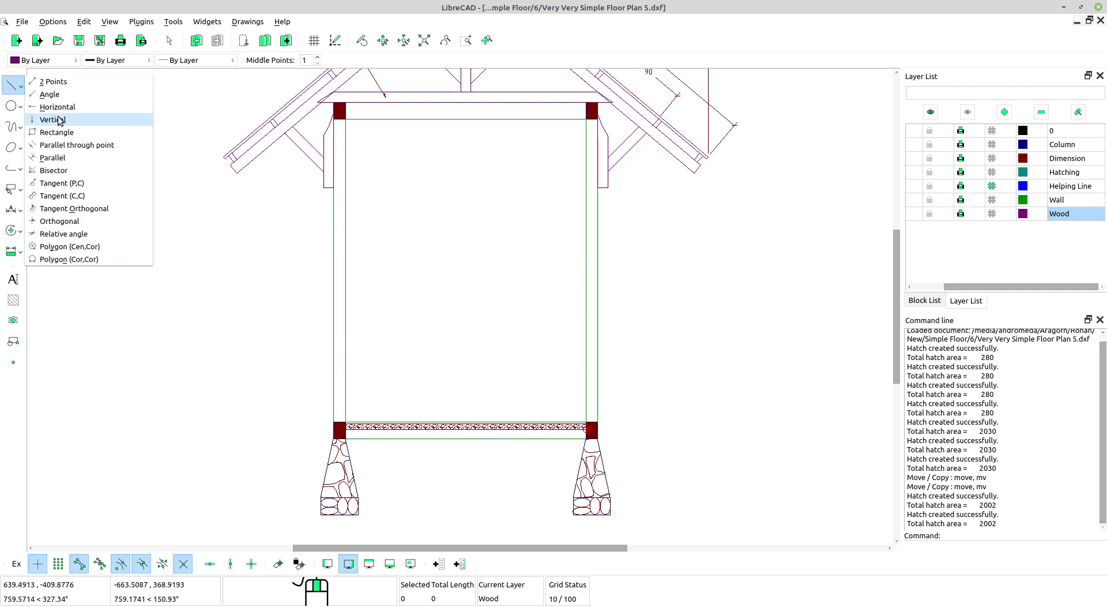
pyautogui.click(55, 132)
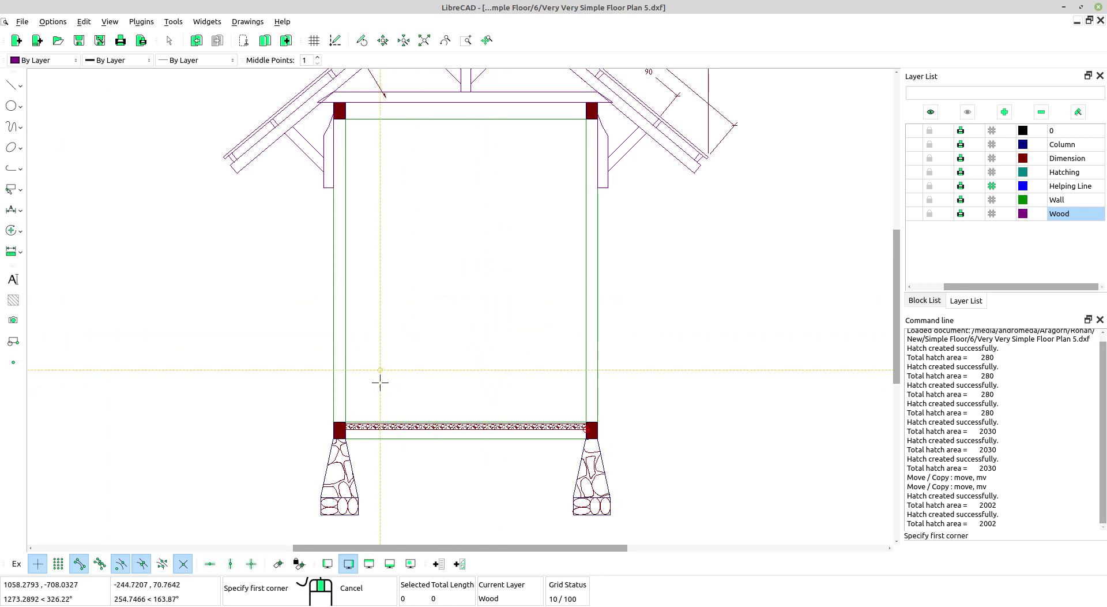
pyautogui.scroll(3, 380, 361)
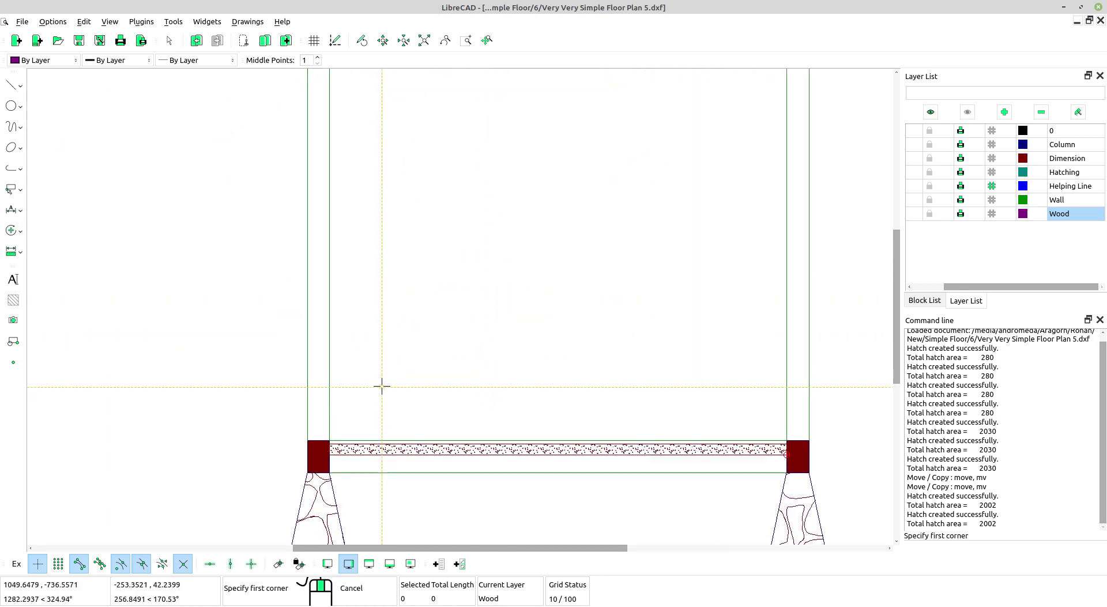
pyautogui.click(388, 283)
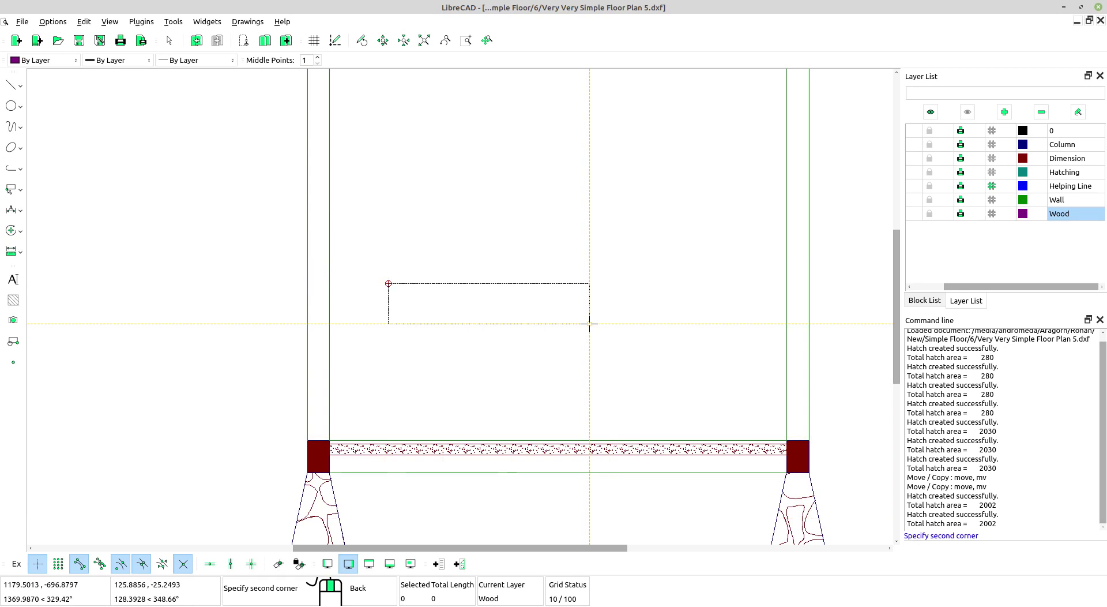
pyautogui.write('@')
pyautogui.write('14,5')
pyautogui.press('Return')
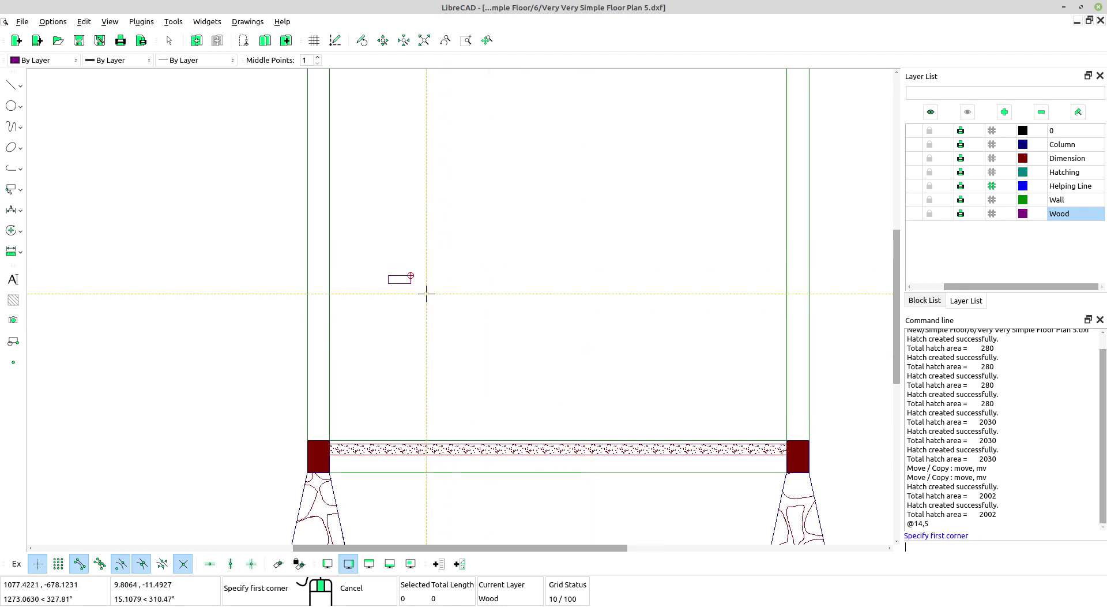
# - Exit the rectangle tool and zoom in on the new wood rectangle
pyautogui.scroll(1, 425, 293)
pyautogui.rightClick(452, 249)
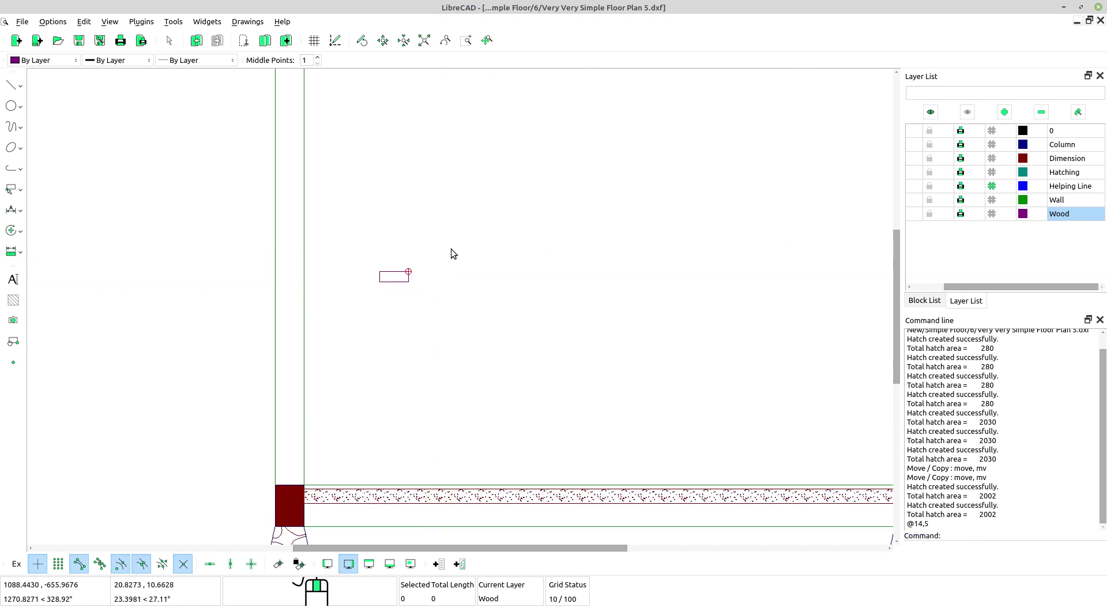
pyautogui.scroll(-3, 468, 398)
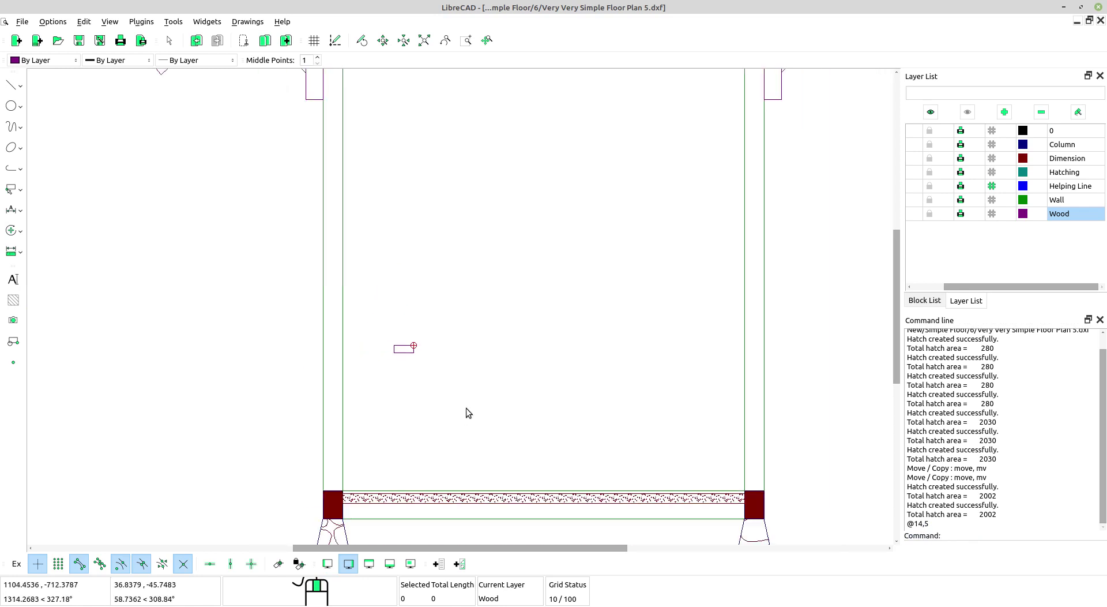
pyautogui.scroll(1, 425, 361)
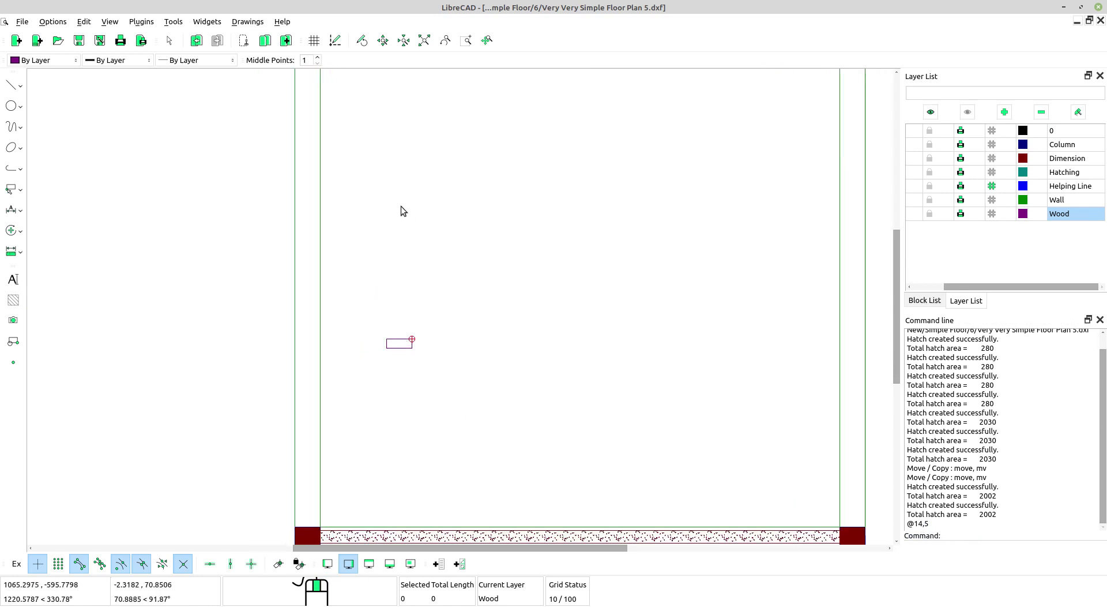
pyautogui.scroll(-2, 409, 306)
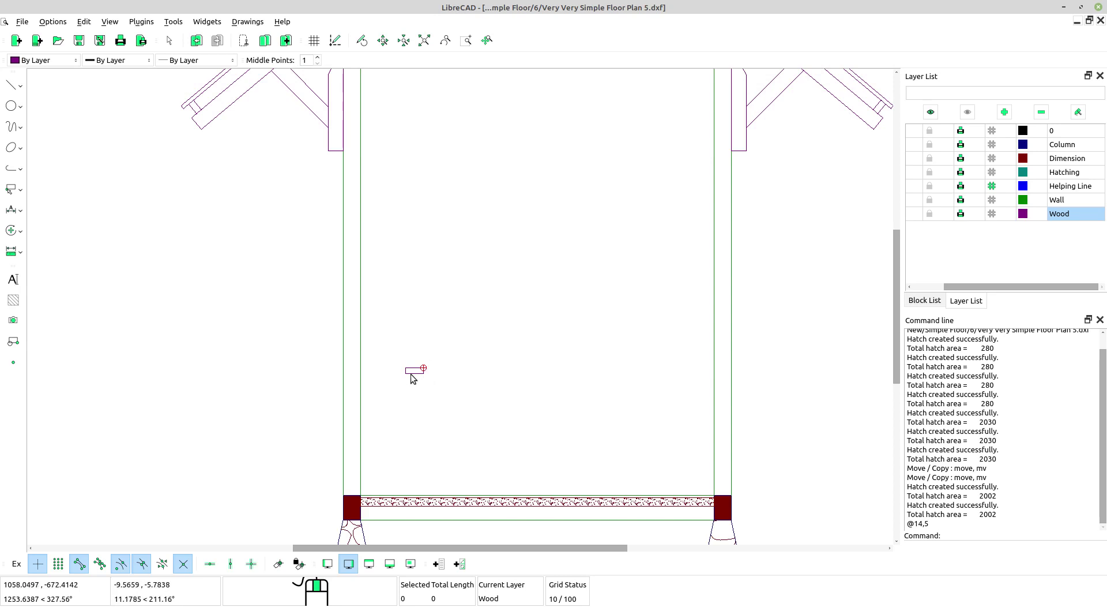
pyautogui.scroll(2, 438, 383)
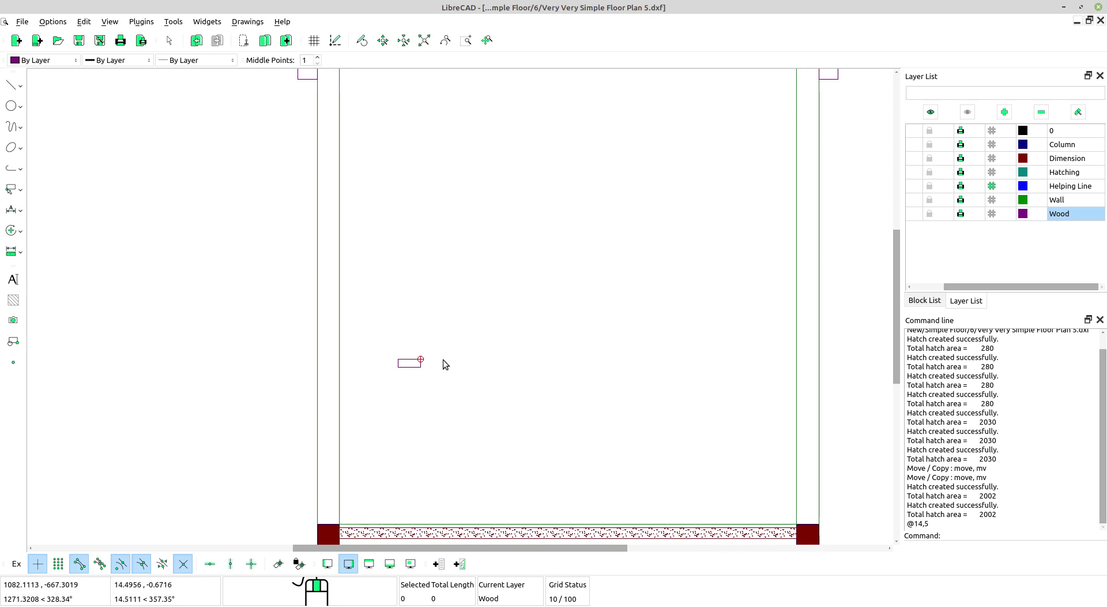
# - Window-select all lines of the small wood rectangle
pyautogui.moveTo(383, 349); pyautogui.dragTo(460, 386)
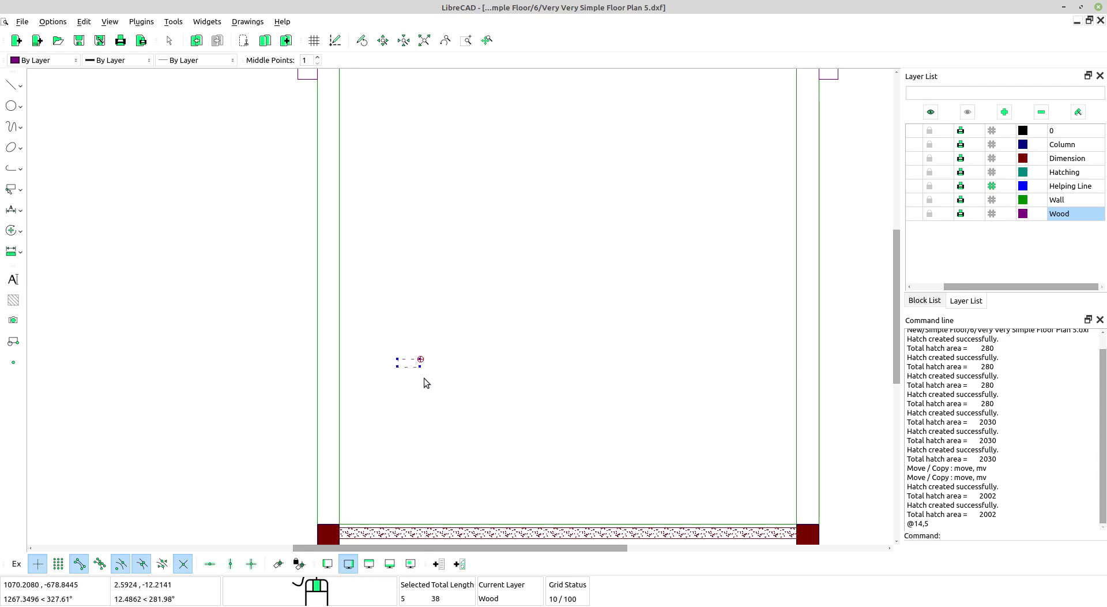
pyautogui.scroll(1, 427, 383)
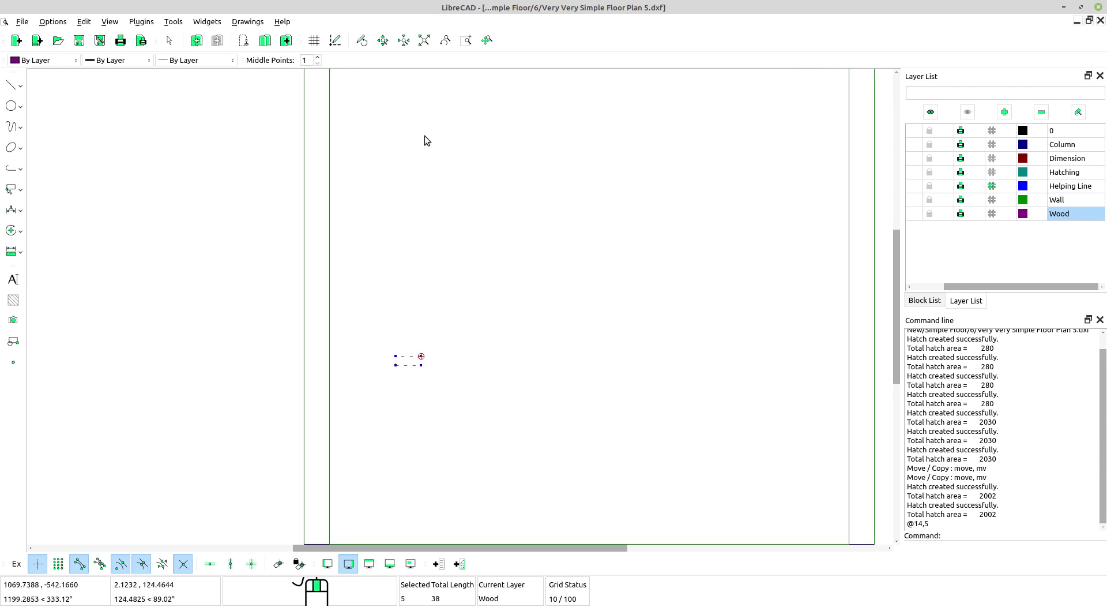
pyautogui.scroll(-1, 454, 351)
pyautogui.scroll(3, 413, 360)
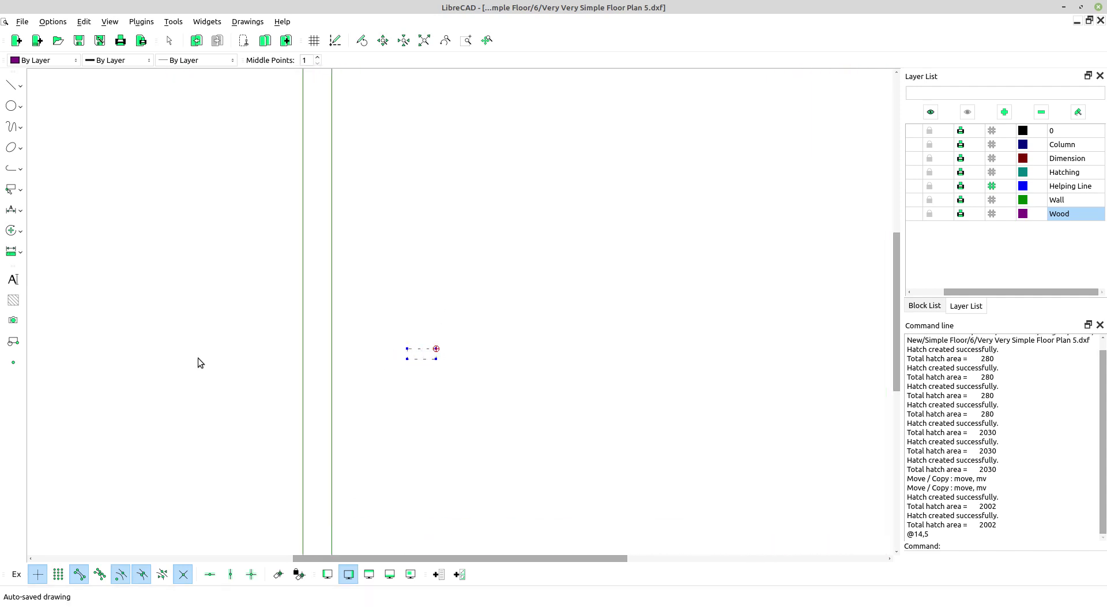
pyautogui.moveTo(383, 314); pyautogui.dragTo(561, 399)
# - Copy the rectangle 130 units straight up (@0,130) from its corner, keeping the original
pyautogui.click(13, 230)
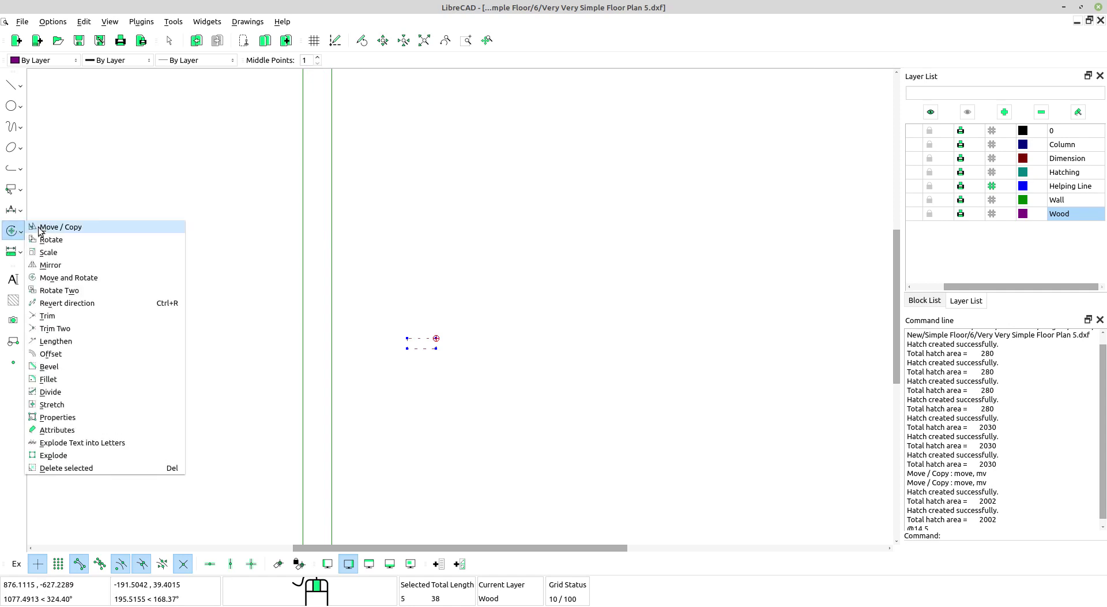
pyautogui.click(56, 226)
pyautogui.click(459, 352)
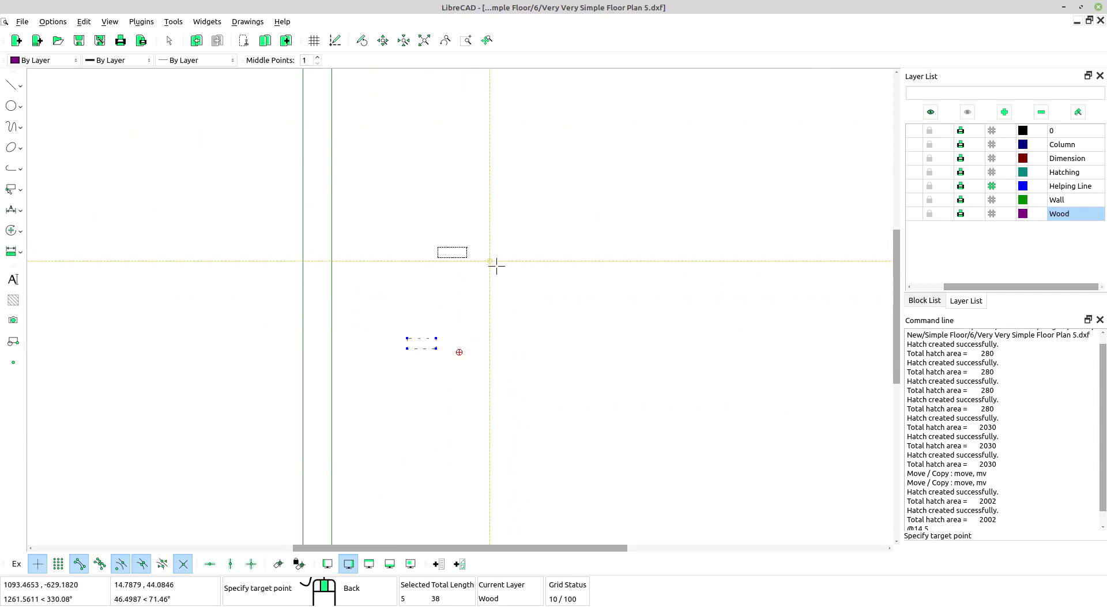
pyautogui.click(937, 544)
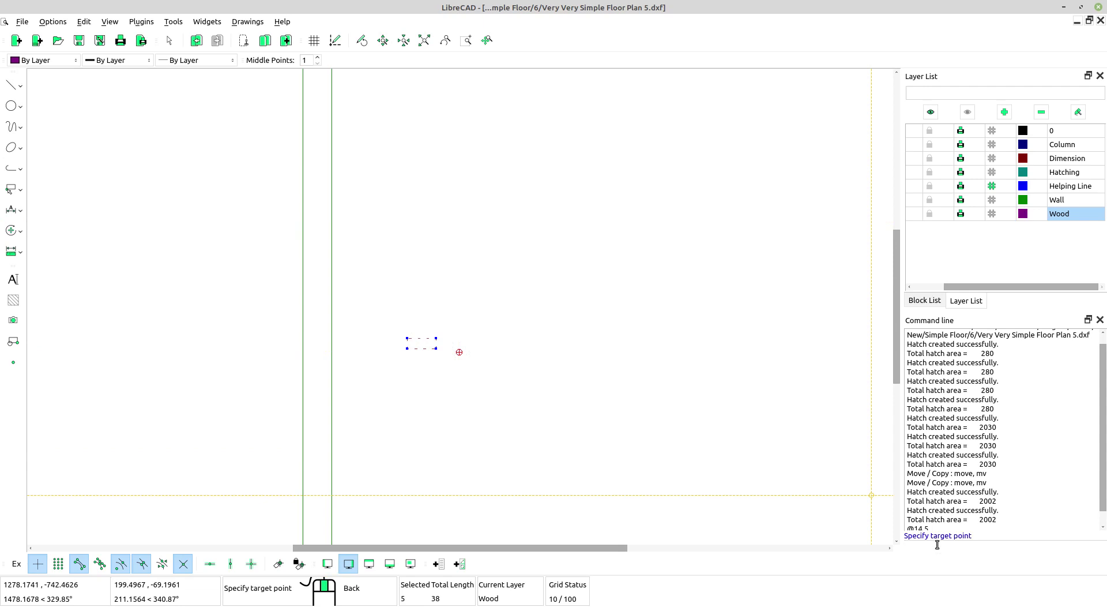
pyautogui.write('@0,130')
pyautogui.press('Return')
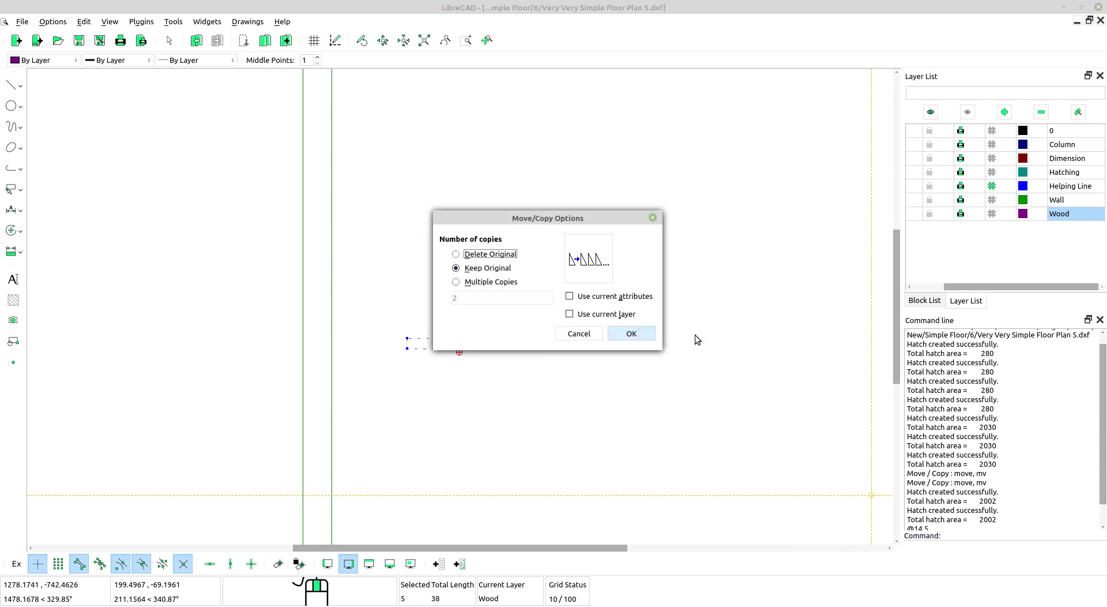
pyautogui.click(632, 333)
pyautogui.scroll(-3, 586, 298)
# - Bring the bottom wall and tie beam into view and deselect the copied rectangle
pyautogui.scroll(3, 495, 194)
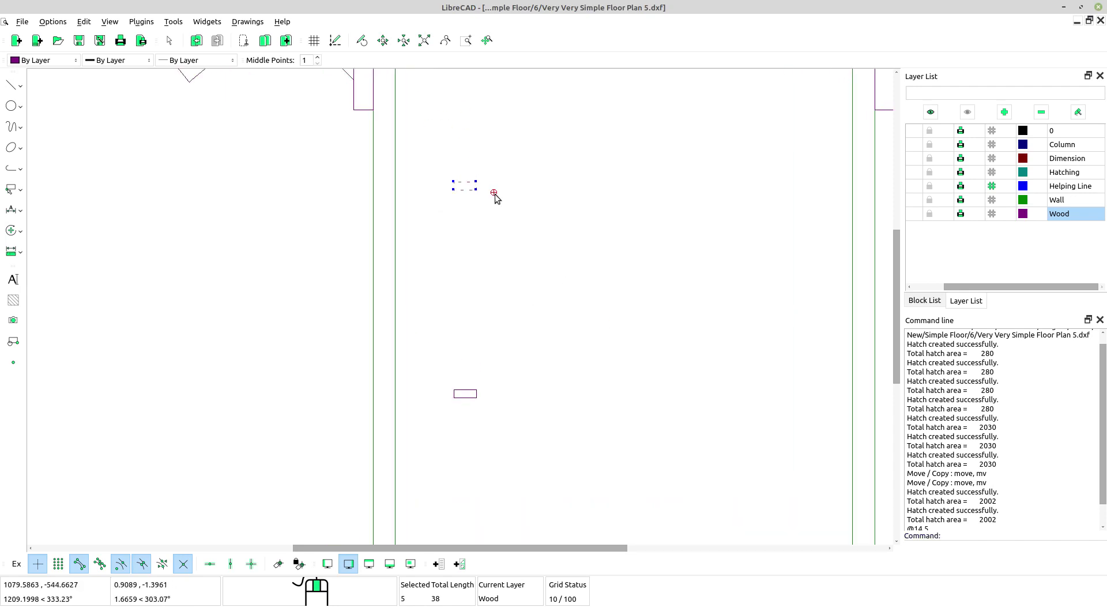
pyautogui.scroll(-2, 472, 320)
pyautogui.scroll(1, 519, 207)
pyautogui.moveTo(499, 172); pyautogui.dragTo(496, 195, button='middle')
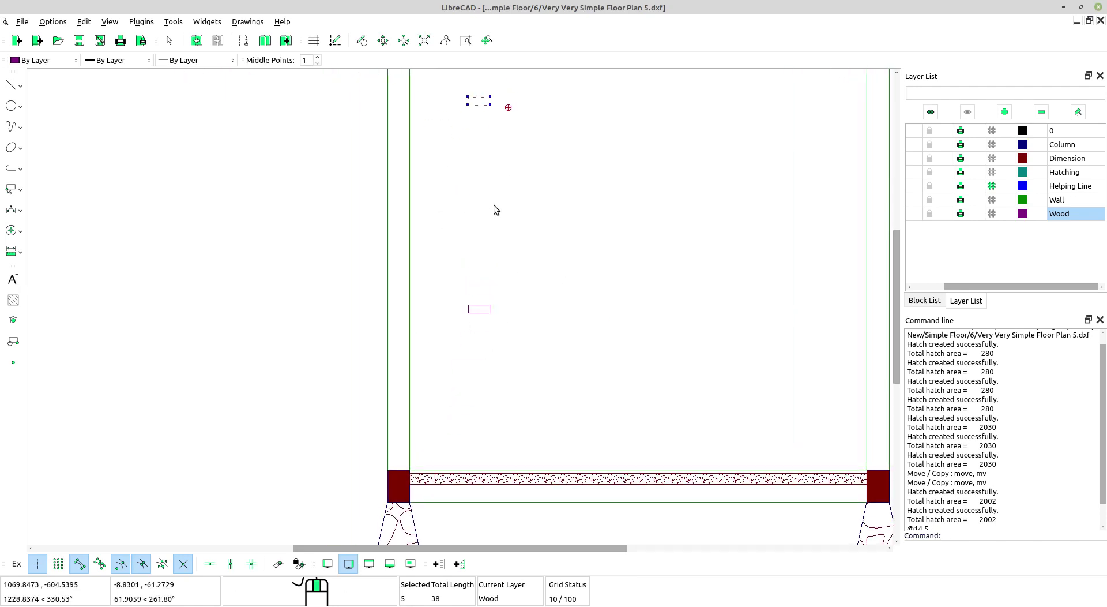
pyautogui.press('Escape')
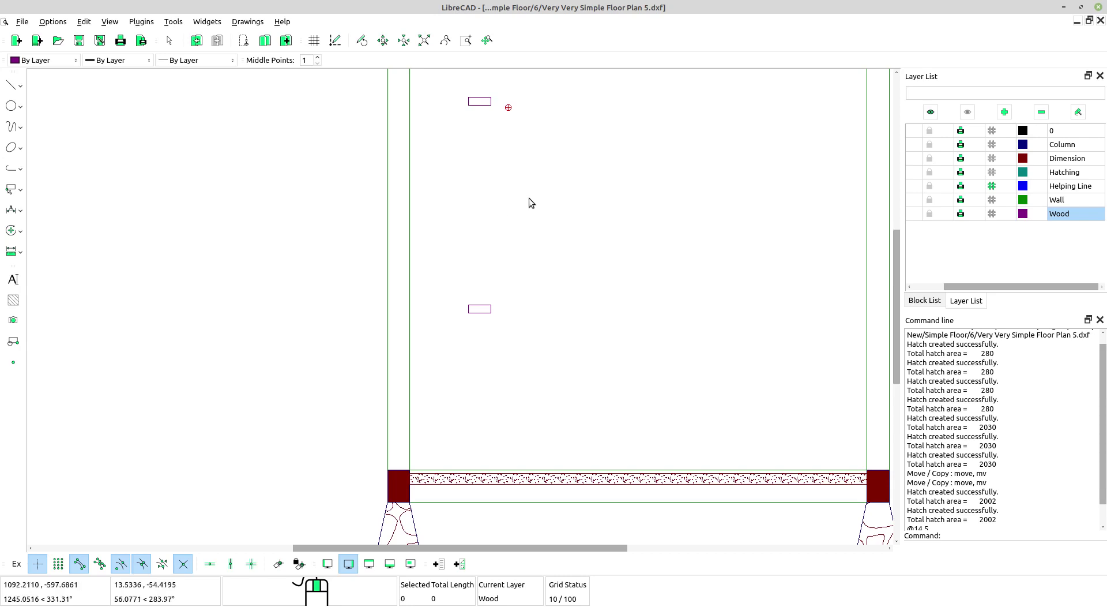
# - Draw a vertical line from the upper rectangle's corner down to the lower rectangle's corner
pyautogui.click(17, 88)
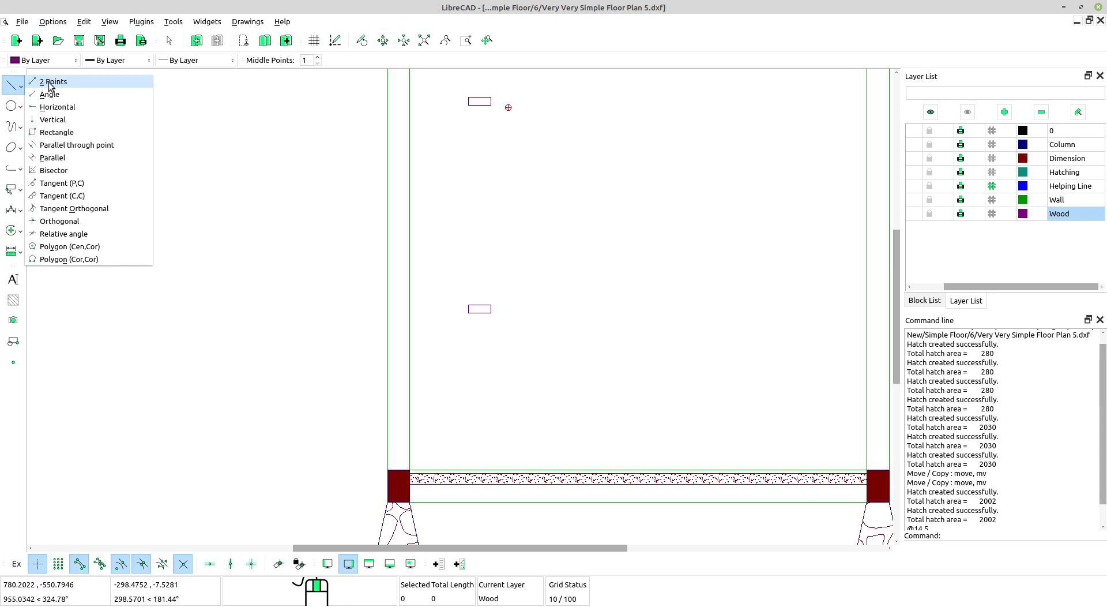
pyautogui.click(50, 81)
pyautogui.scroll(3, 502, 119)
pyautogui.click(479, 118)
pyautogui.scroll(-4, 477, 316)
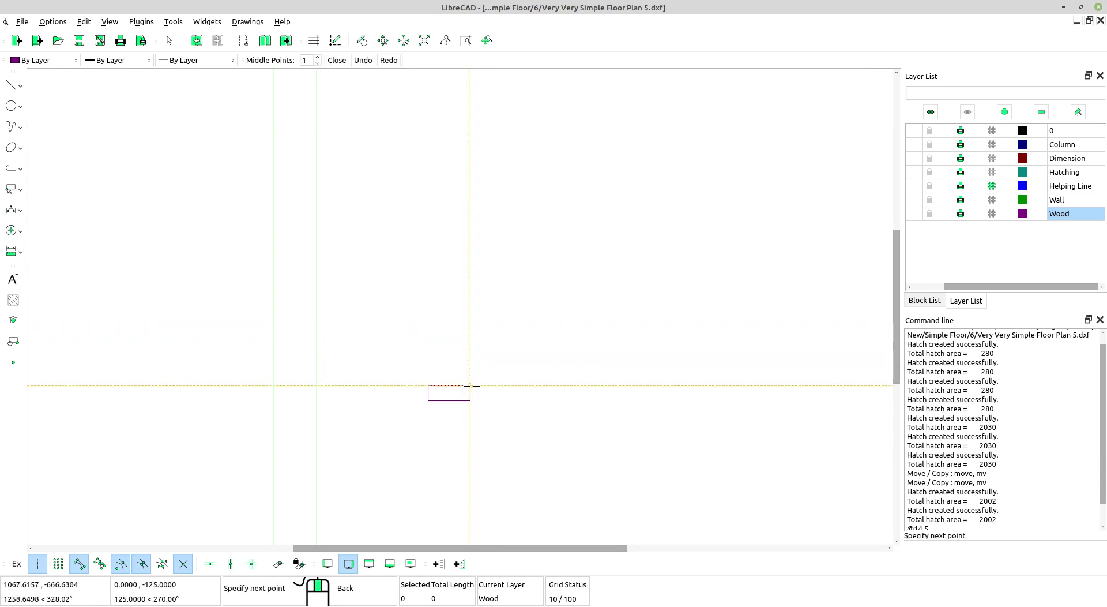
pyautogui.click(471, 386)
pyautogui.scroll(-2, 511, 282)
pyautogui.moveTo(507, 272); pyautogui.dragTo(502, 291, button='middle')
pyautogui.rightClick(486, 227)
# - Draw the second vertical line between the other pair of rectangle corners
pyautogui.scroll(2, 445, 161)
pyautogui.click(434, 141)
pyautogui.moveTo(436, 386); pyautogui.dragTo(427, 225, button='middle')
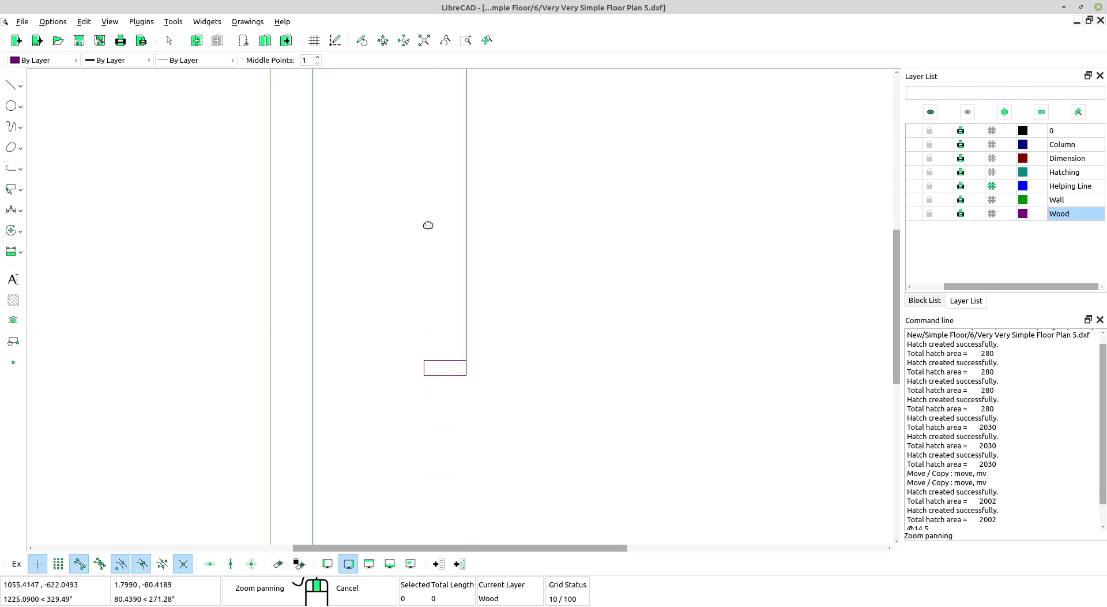
pyautogui.click(428, 360)
pyautogui.rightClick(449, 297)
pyautogui.moveTo(460, 199); pyautogui.dragTo(449, 176, button='middle')
pyautogui.scroll(-1, 444, 186)
pyautogui.rightClick(443, 188)
pyautogui.scroll(1, 436, 133)
pyautogui.scroll(1, 467, 210)
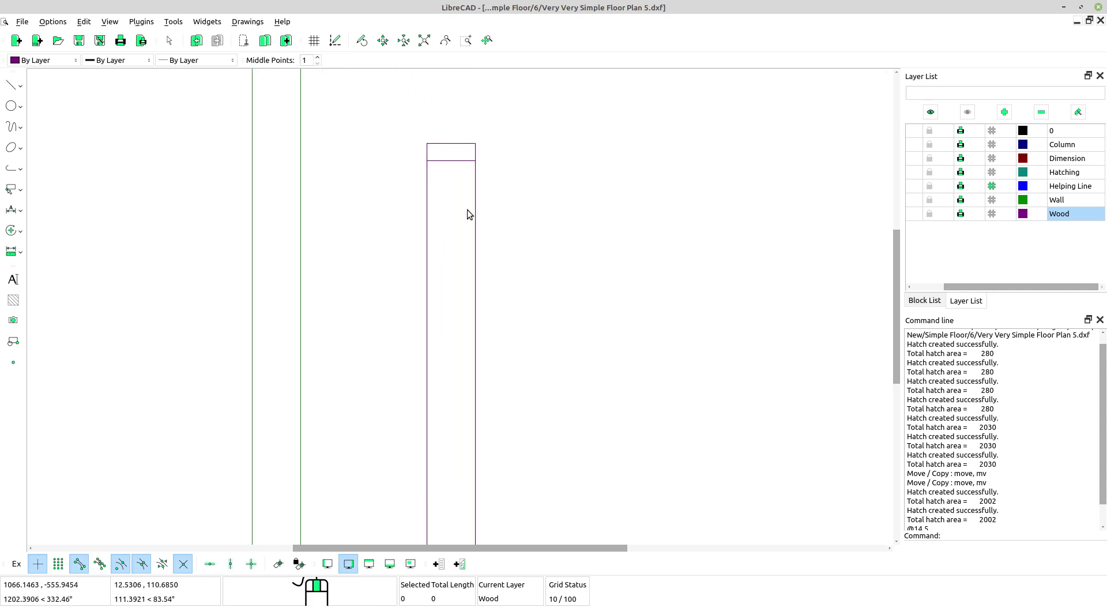
pyautogui.click(25, 87)
pyautogui.click(63, 156)
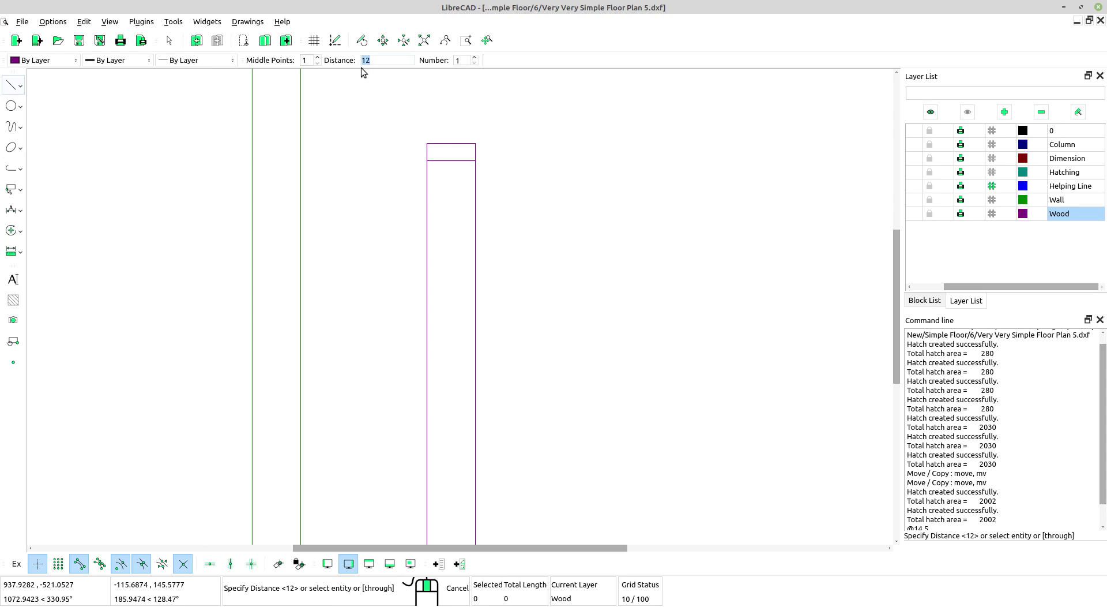
# - Offset a parallel line 3 units inside the timber post along its side edge
pyautogui.hotkey('shift', 'Tab')
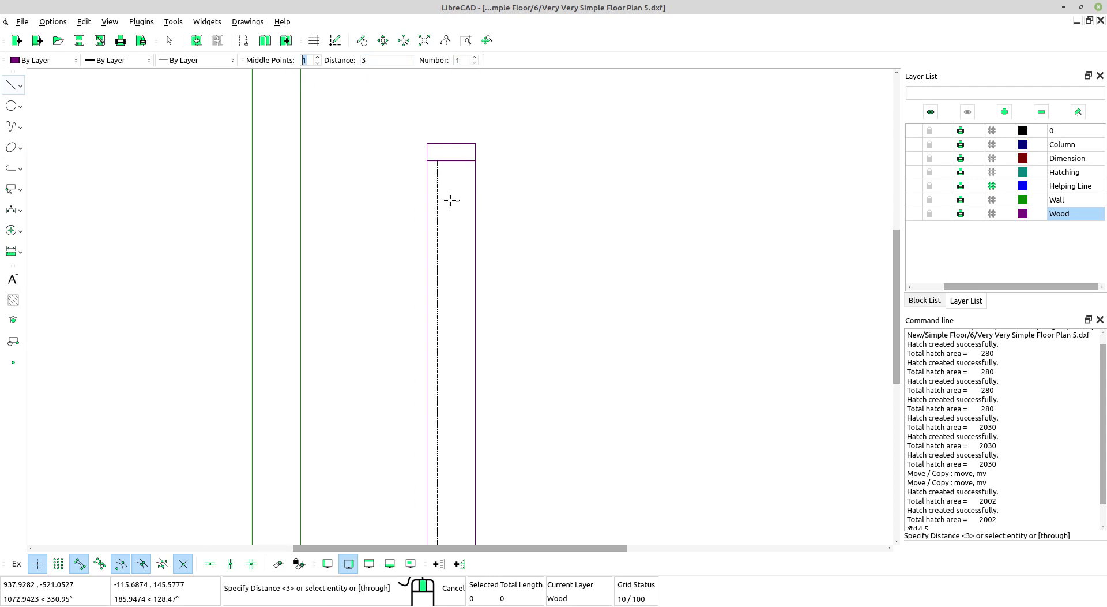
pyautogui.scroll(2, 437, 209)
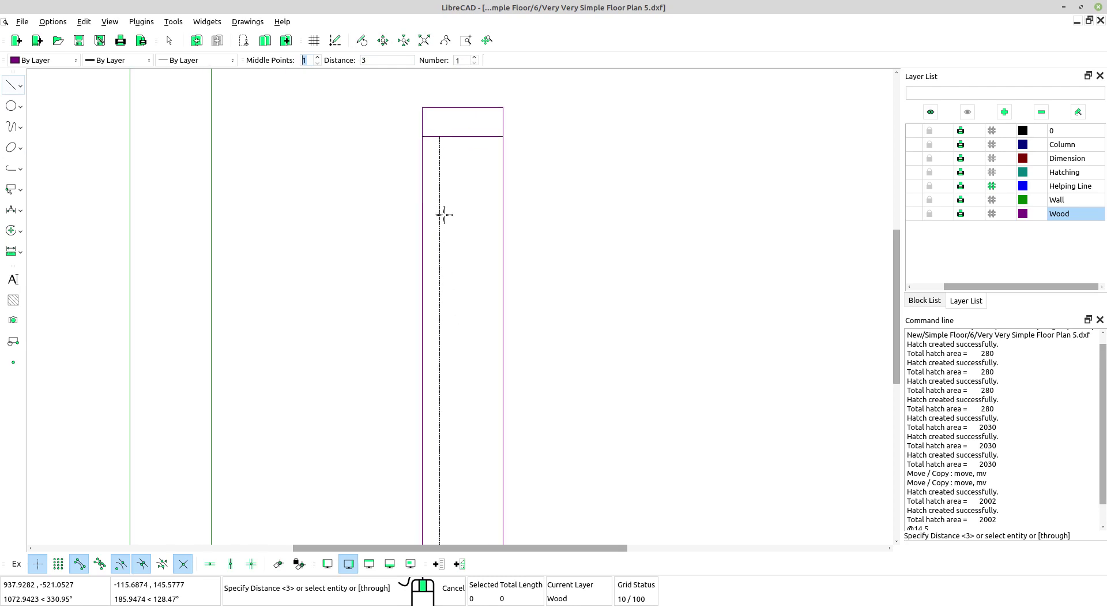
pyautogui.scroll(-2, 449, 199)
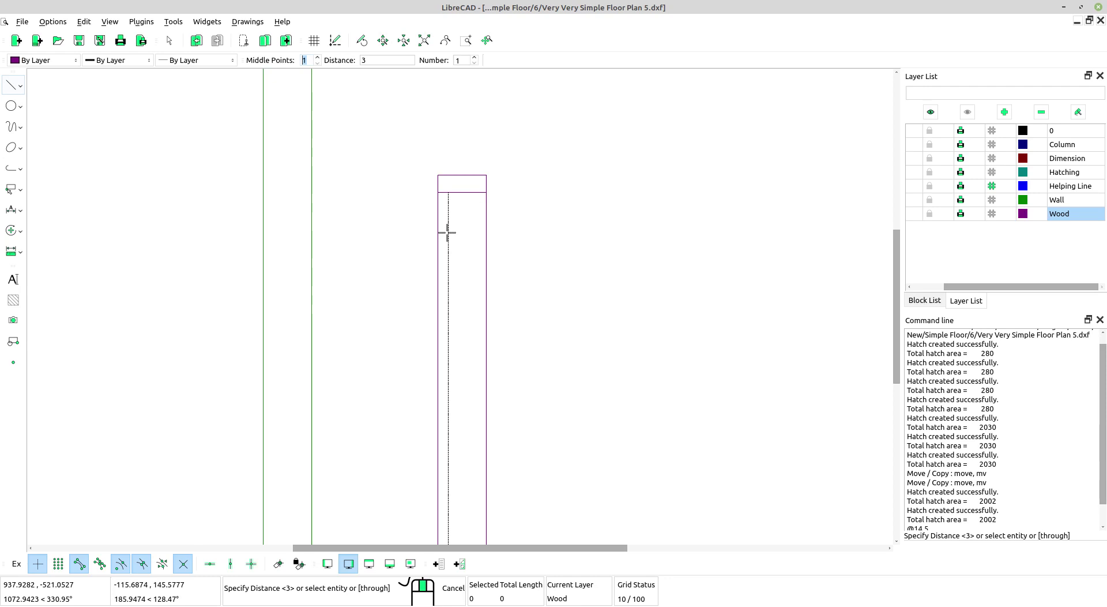
pyautogui.scroll(2, 446, 231)
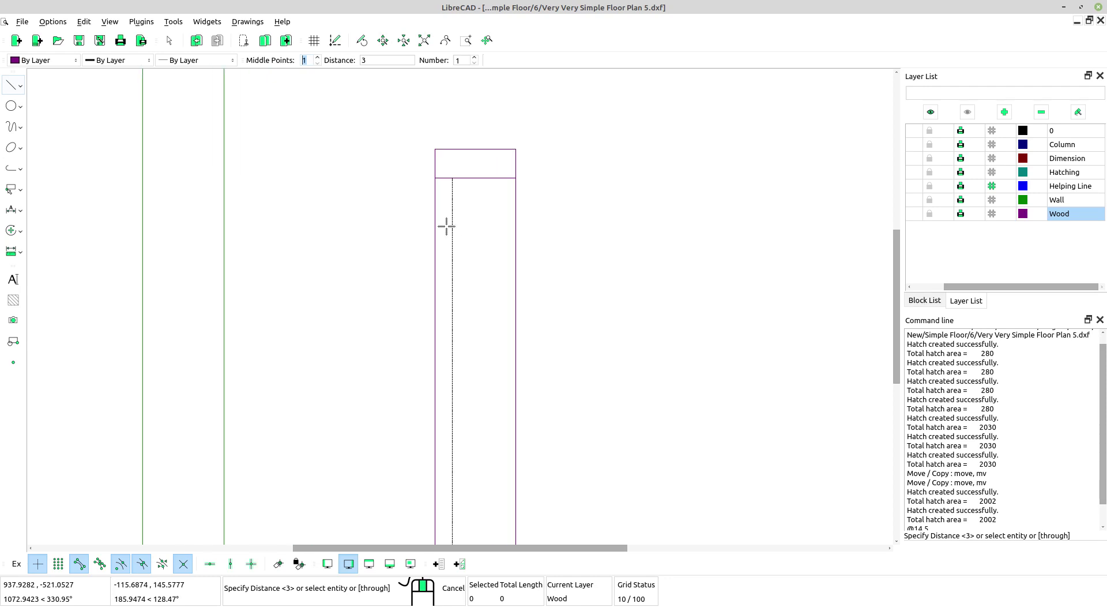
pyautogui.scroll(2, 448, 229)
pyautogui.click(439, 237)
pyautogui.scroll(-4, 461, 236)
pyautogui.rightClick(494, 266)
pyautogui.scroll(-2, 494, 267)
pyautogui.scroll(-2, 493, 267)
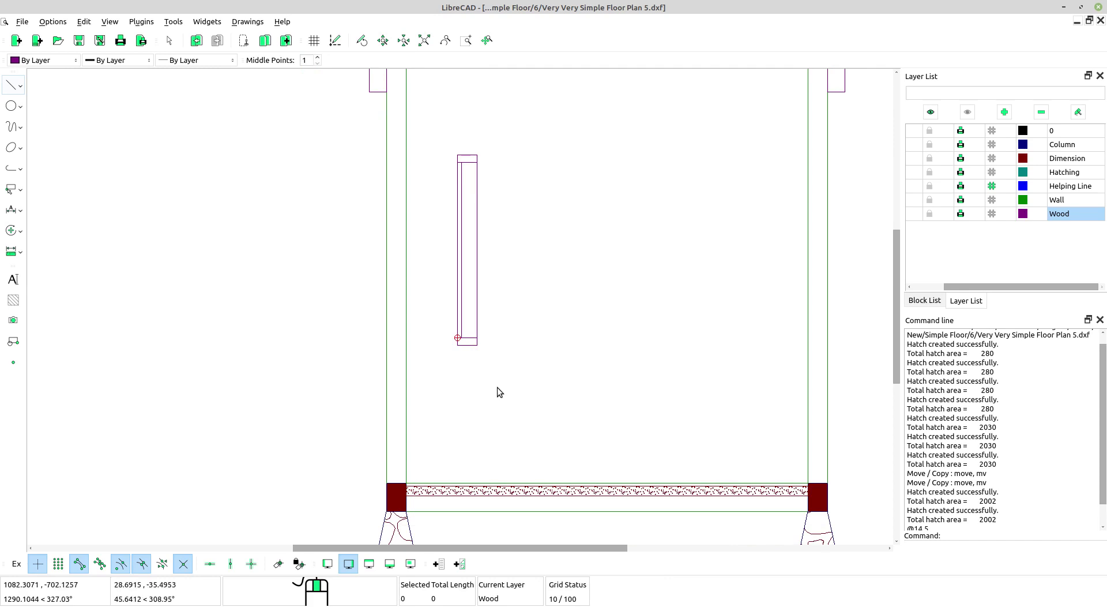
# - Set up a fixed-length vertical line anchored at its start point
pyautogui.scroll(2, 408, 475)
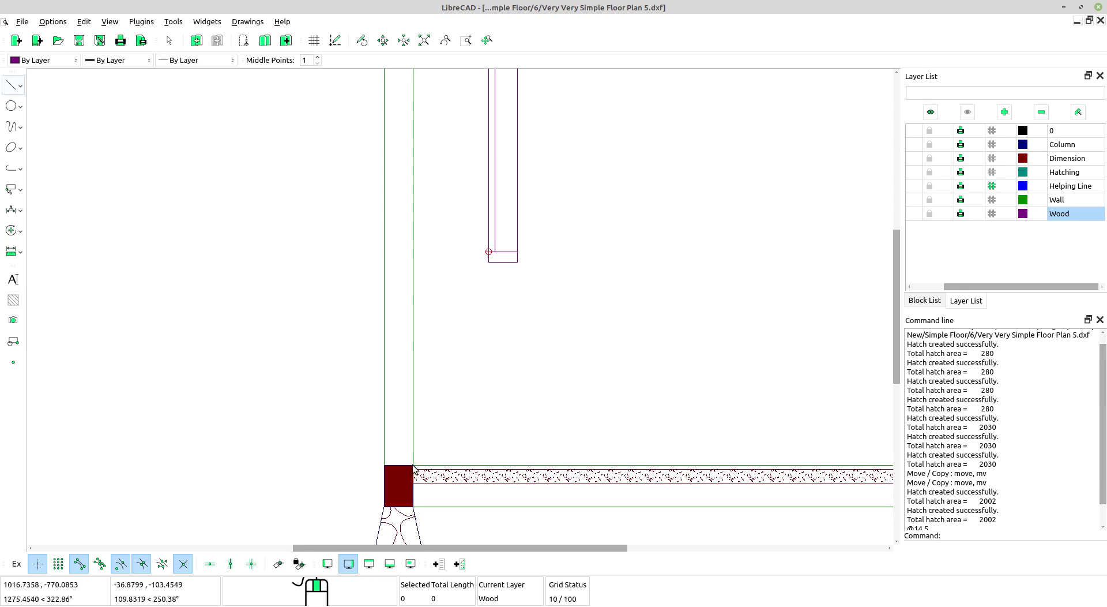
pyautogui.scroll(1, 420, 470)
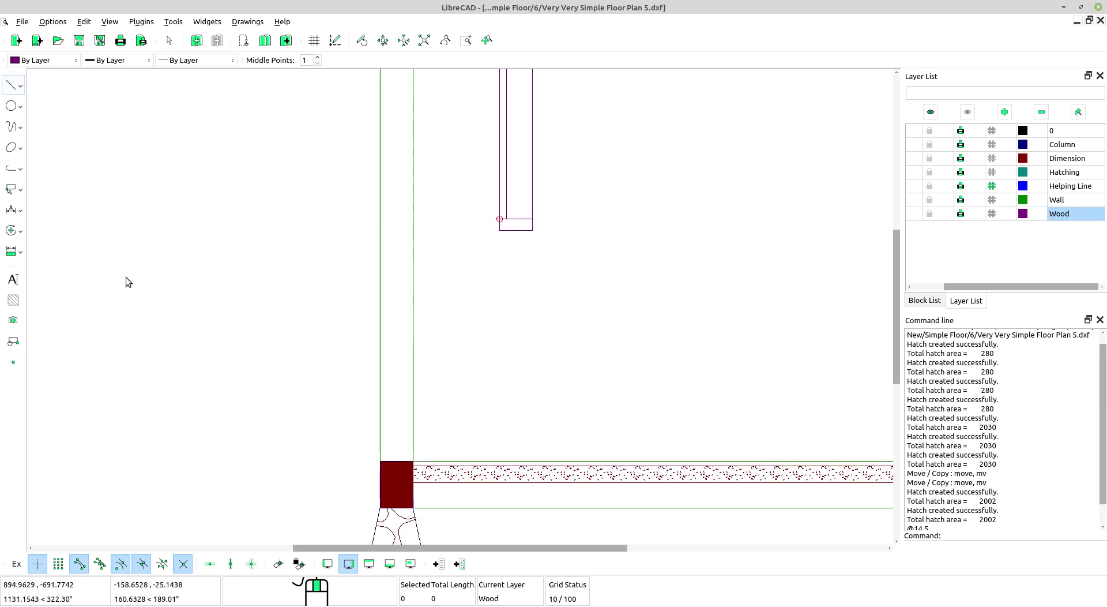
pyautogui.click(19, 88)
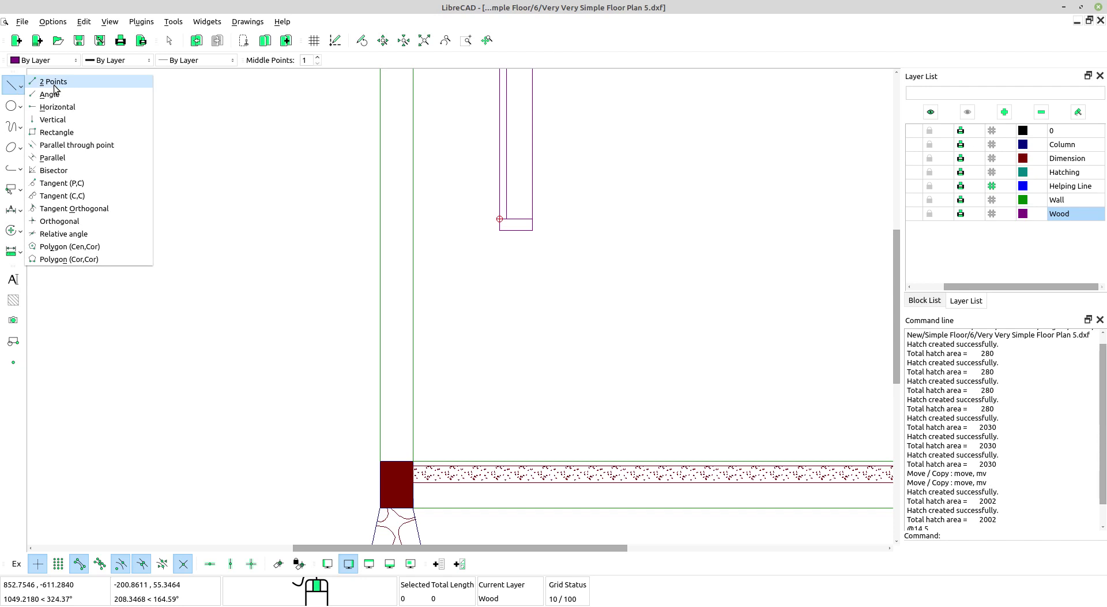
pyautogui.click(53, 120)
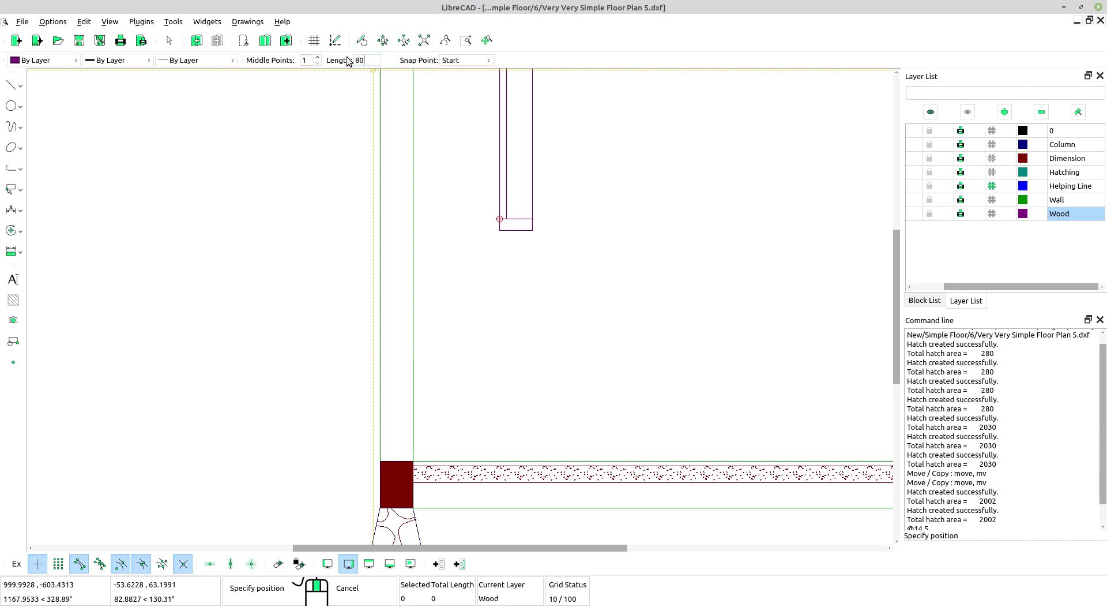
pyautogui.click(466, 60)
pyautogui.click(469, 63)
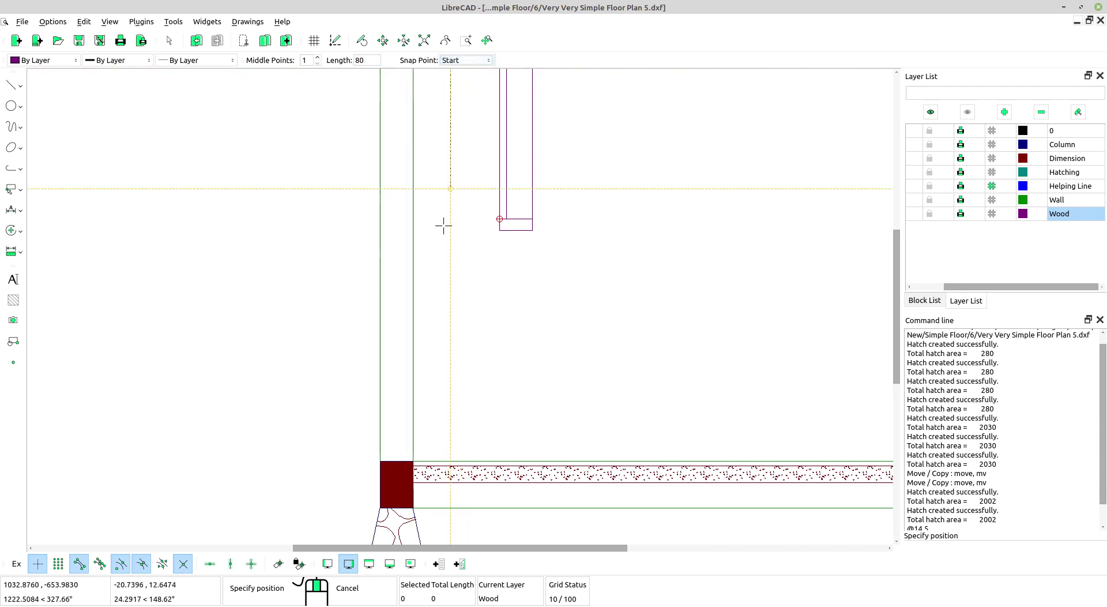
# - Window-select the whole timber post outline beside the left column
pyautogui.scroll(2, 443, 408)
pyautogui.scroll(2, 403, 465)
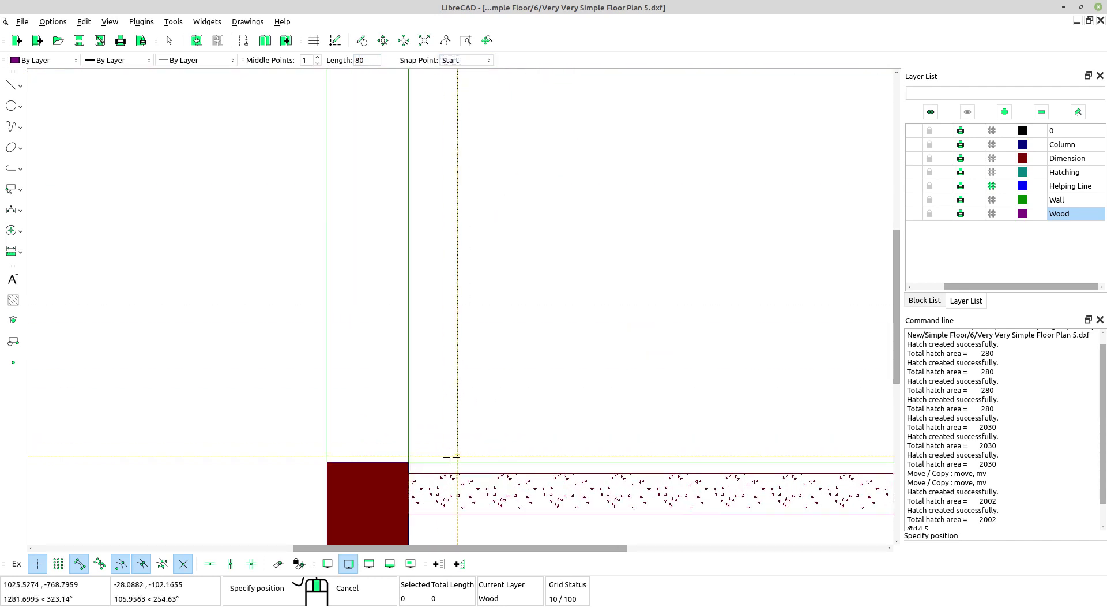
pyautogui.scroll(-2, 527, 322)
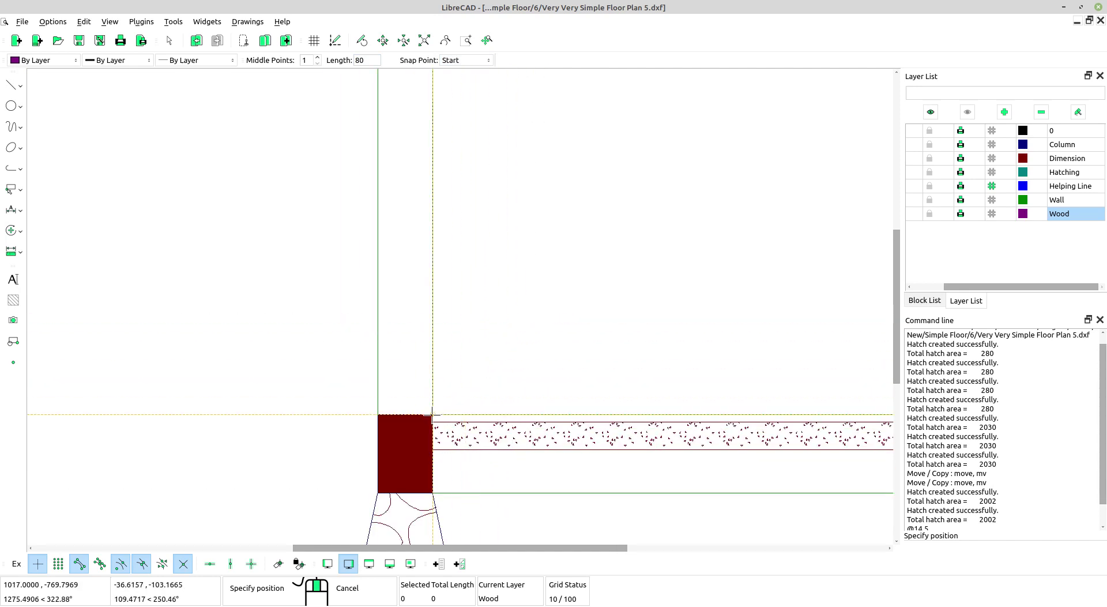
pyautogui.scroll(-3, 519, 326)
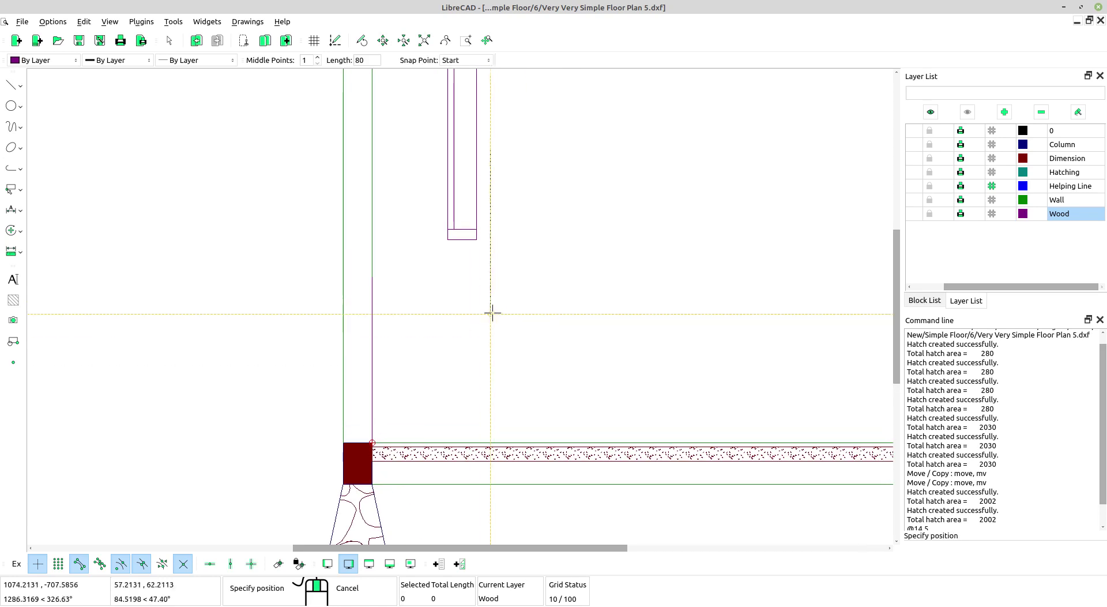
pyautogui.scroll(-2, 523, 288)
pyautogui.moveTo(523, 288); pyautogui.dragTo(506, 363, button='middle')
pyautogui.moveTo(423, 116); pyautogui.dragTo(507, 370)
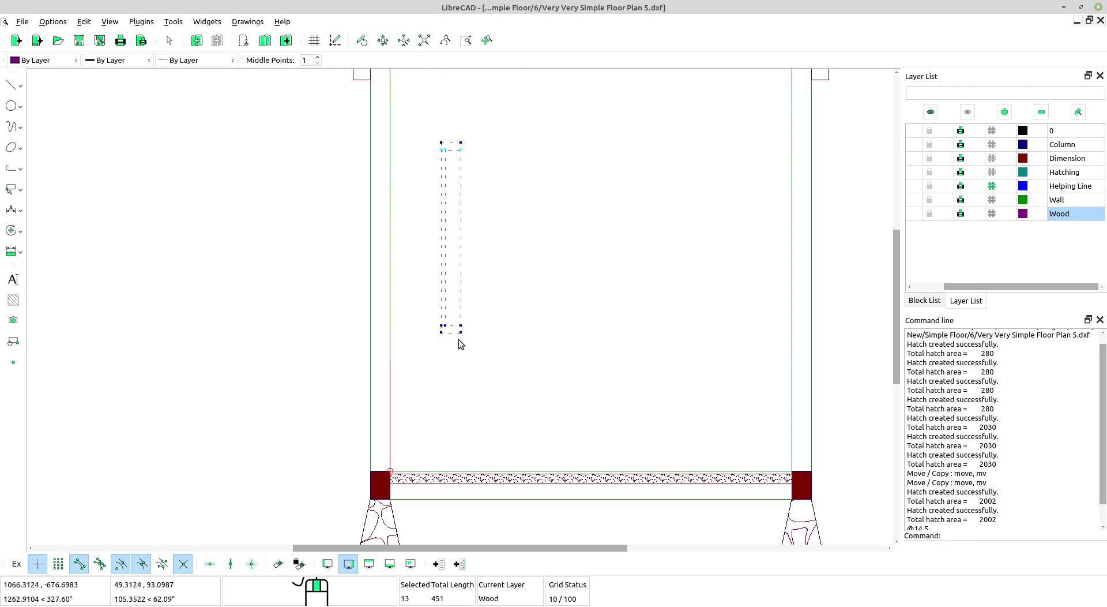
pyautogui.scroll(2, 458, 343)
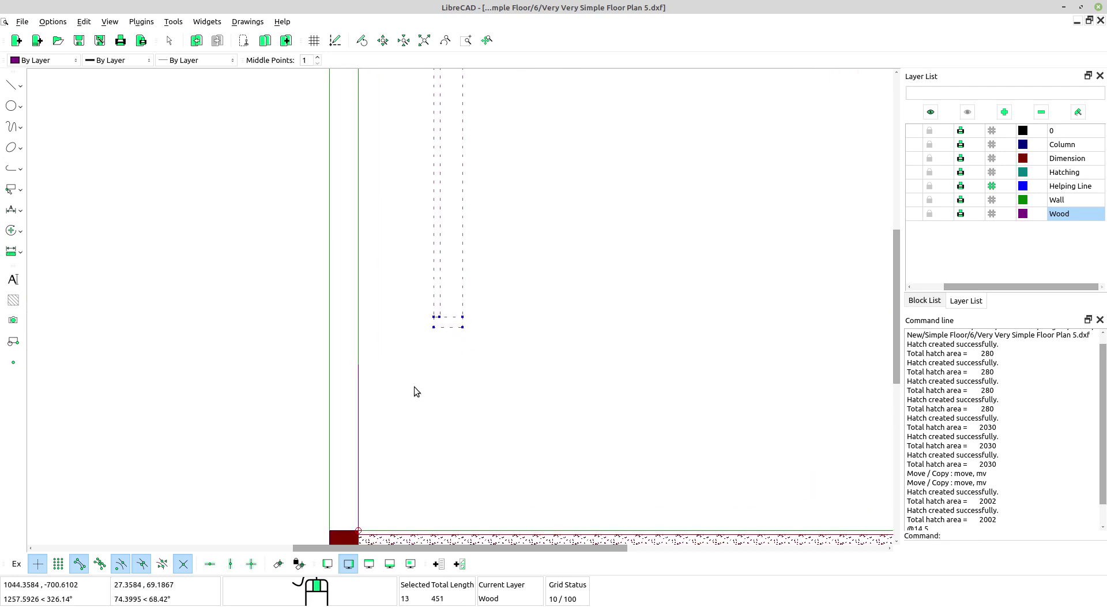
# - Move the timber post from its bottom corner onto the left column's corner, deleting the original
pyautogui.click(18, 231)
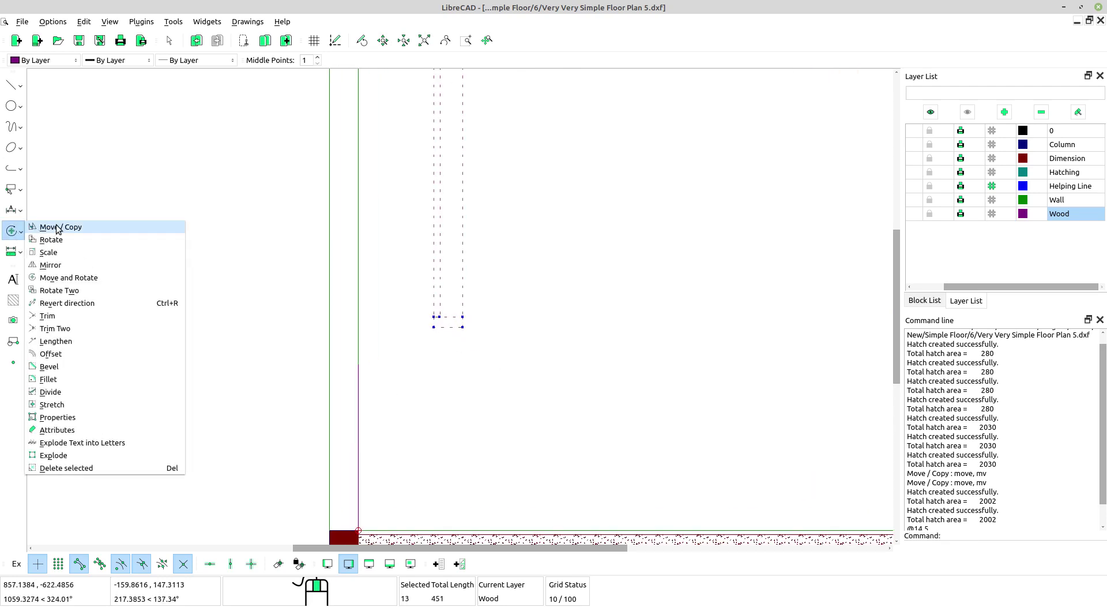
pyautogui.click(62, 228)
pyautogui.scroll(2, 459, 323)
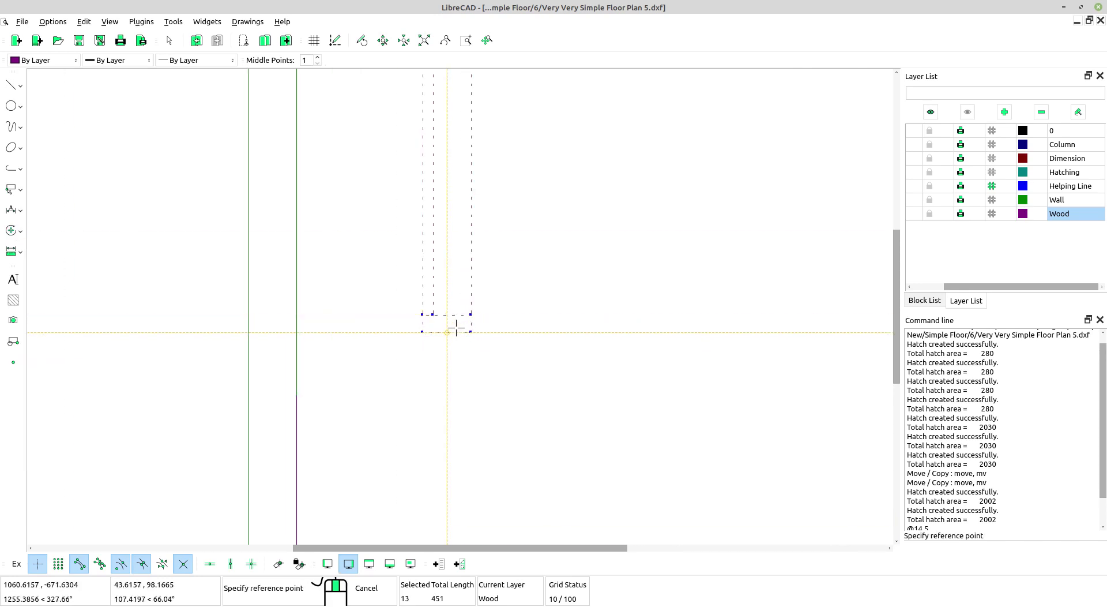
pyautogui.scroll(2, 470, 345)
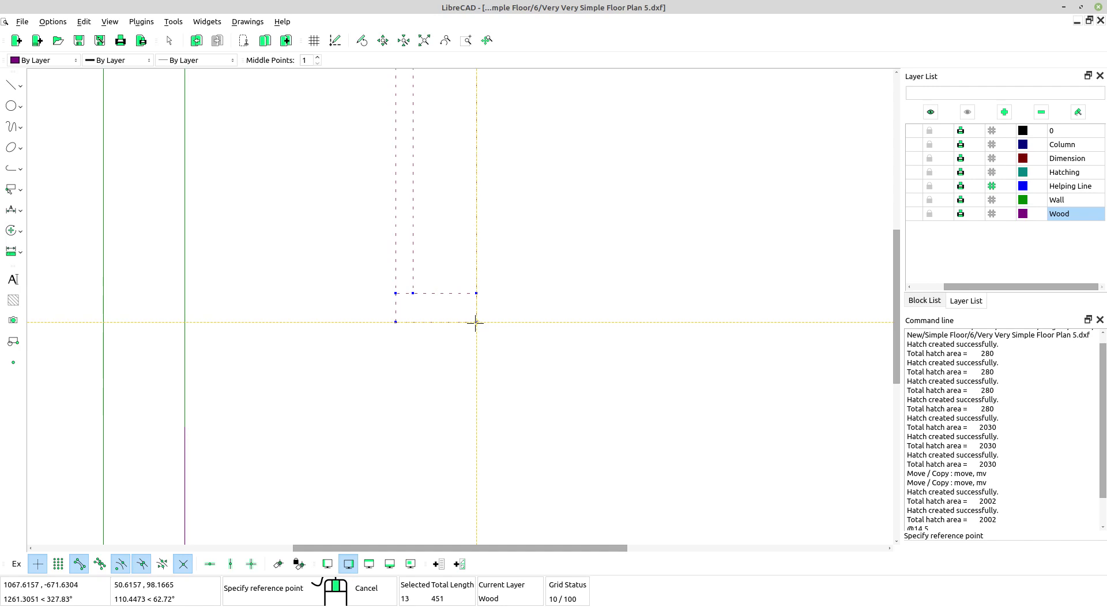
pyautogui.click(476, 322)
pyautogui.moveTo(322, 391); pyautogui.dragTo(393, 200, button='middle')
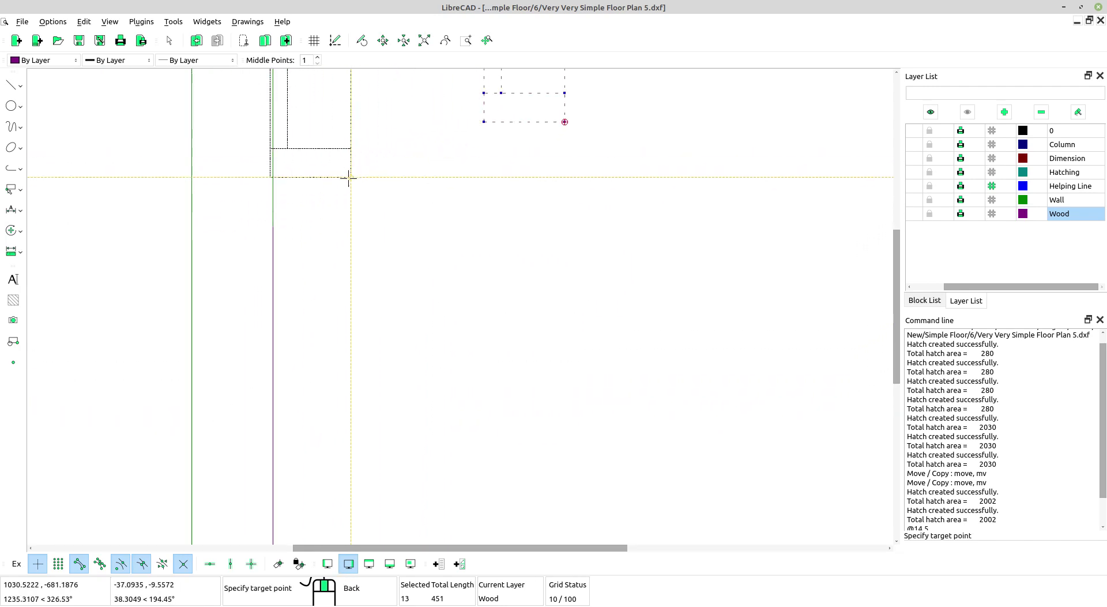
pyautogui.moveTo(273, 227); pyautogui.dragTo(422, 306, button='middle')
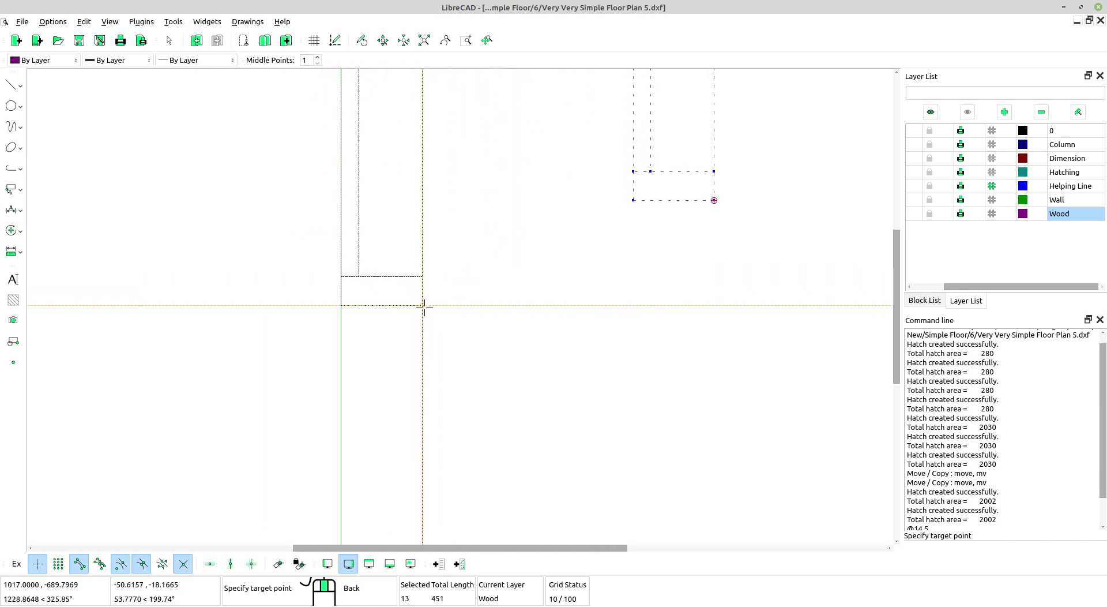
pyautogui.click(422, 306)
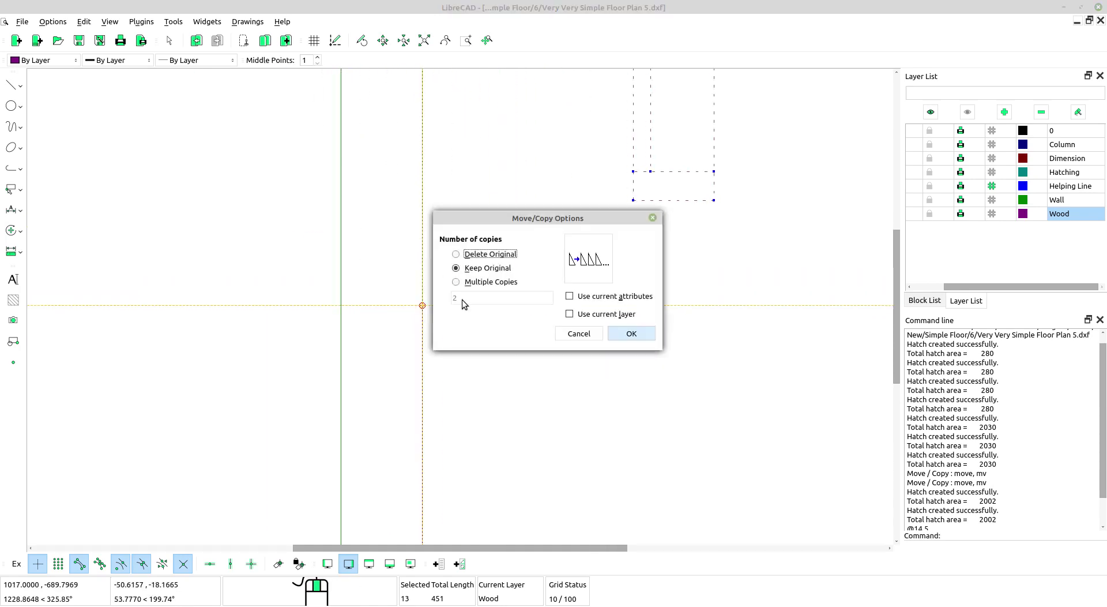
pyautogui.click(640, 332)
pyautogui.scroll(-4, 621, 306)
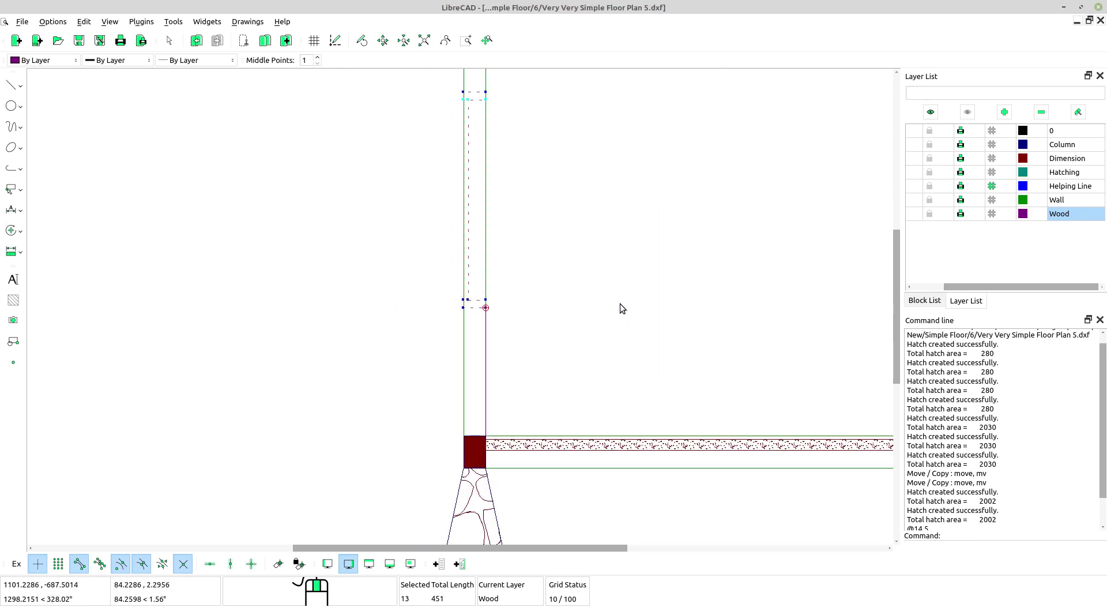
# - Clear the selection and pan to show the whole room above the left column
pyautogui.press('Escape')
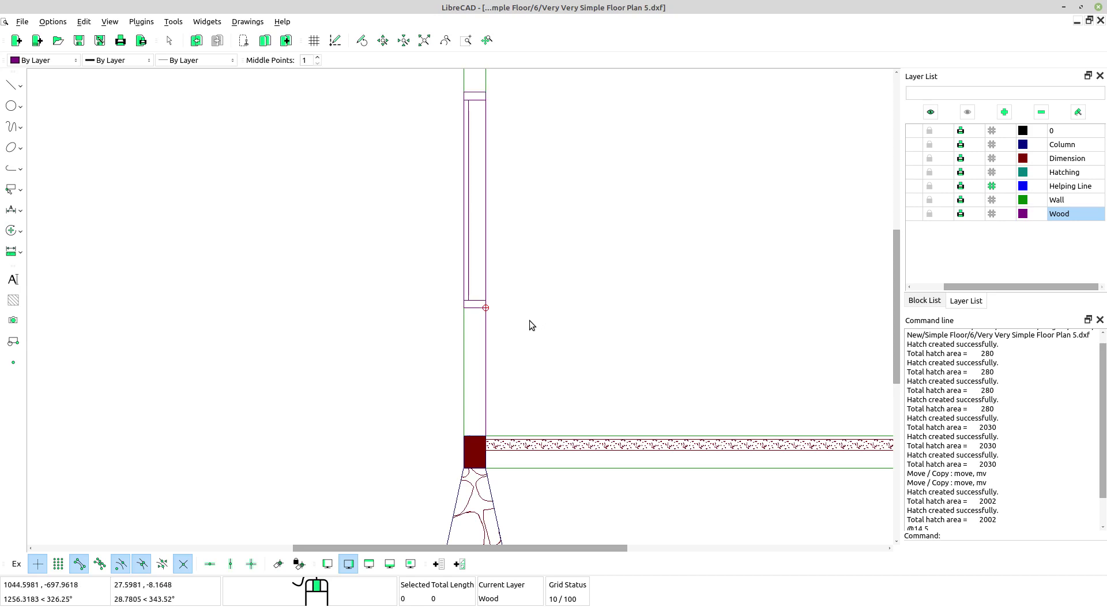
pyautogui.scroll(2, 484, 316)
pyautogui.moveTo(470, 297); pyautogui.dragTo(502, 522)
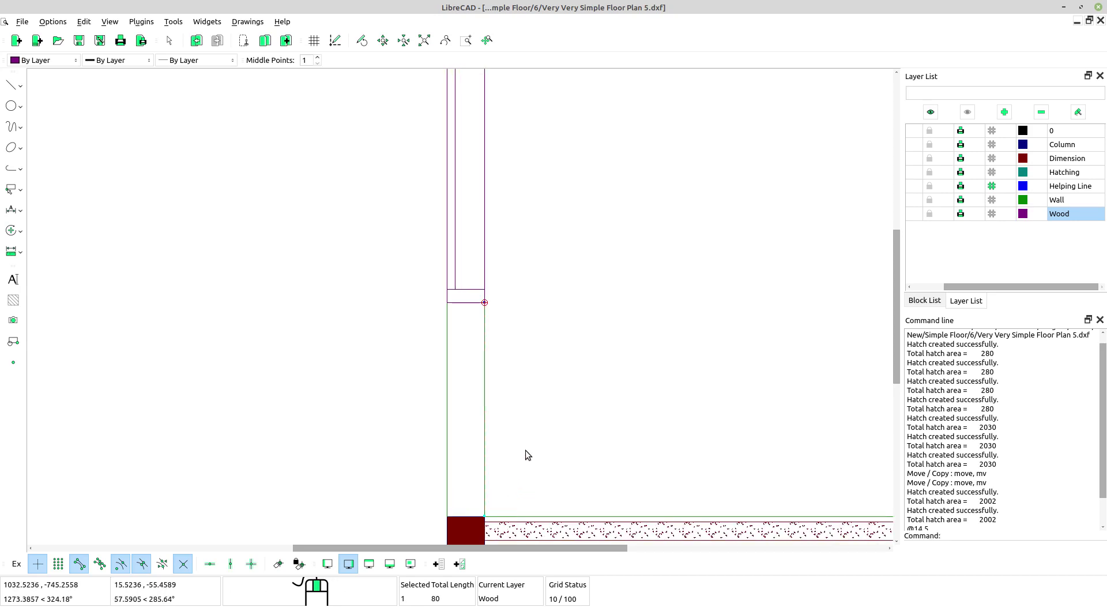
pyautogui.press('Escape')
pyautogui.scroll(-6, 525, 446)
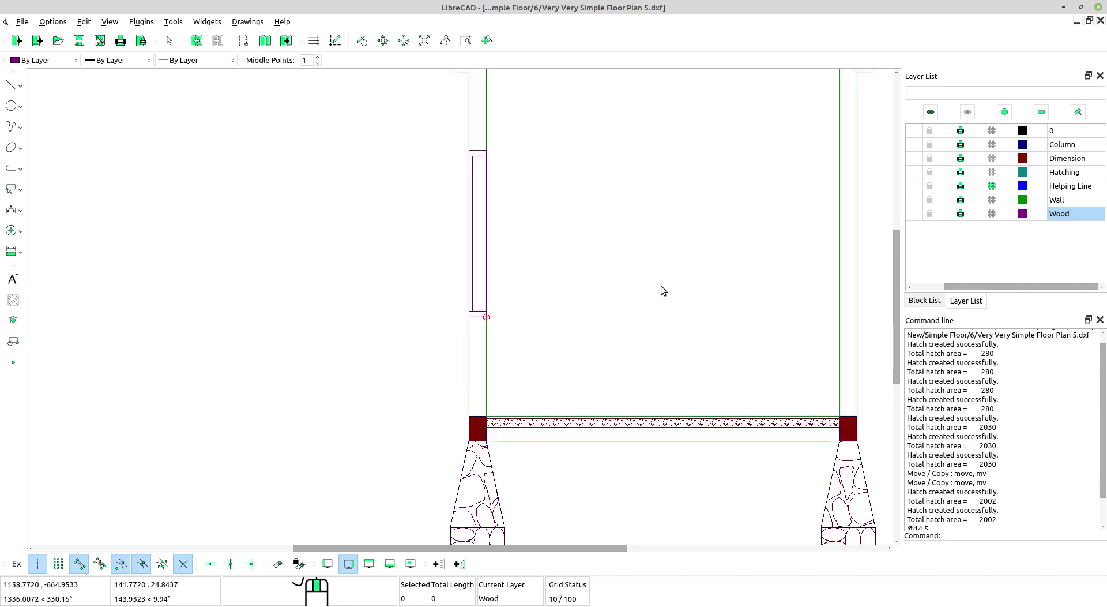
pyautogui.scroll(-3, 508, 334)
pyautogui.scroll(3, 439, 289)
pyautogui.scroll(2, 370, 279)
pyautogui.scroll(3, 369, 280)
pyautogui.scroll(-4, 386, 279)
pyautogui.moveTo(385, 279); pyautogui.dragTo(522, 317, button='middle')
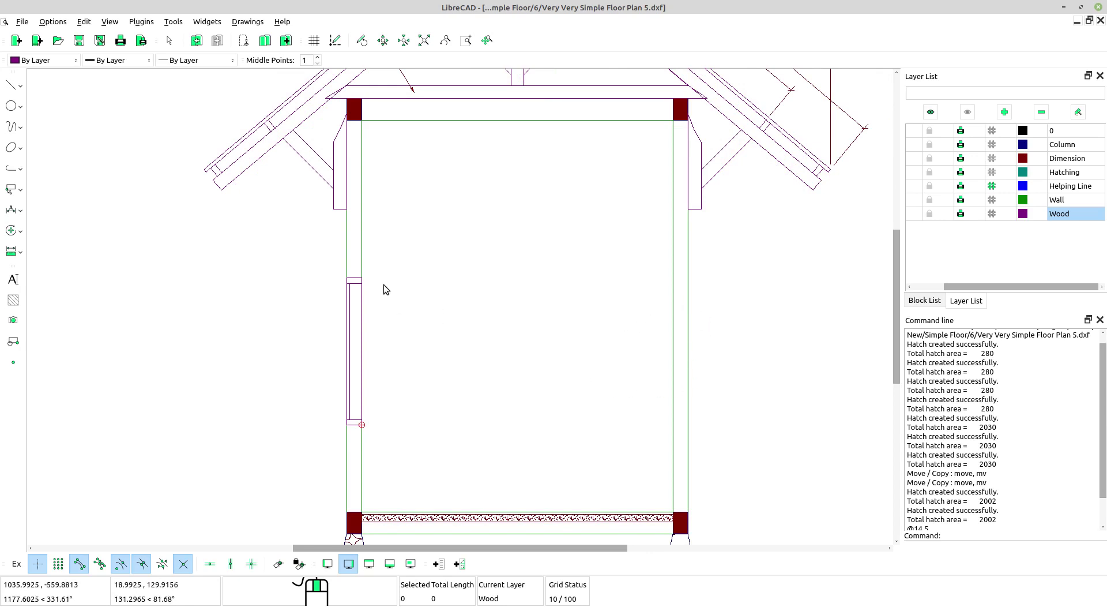
pyautogui.moveTo(378, 351); pyautogui.dragTo(406, 287, button='middle')
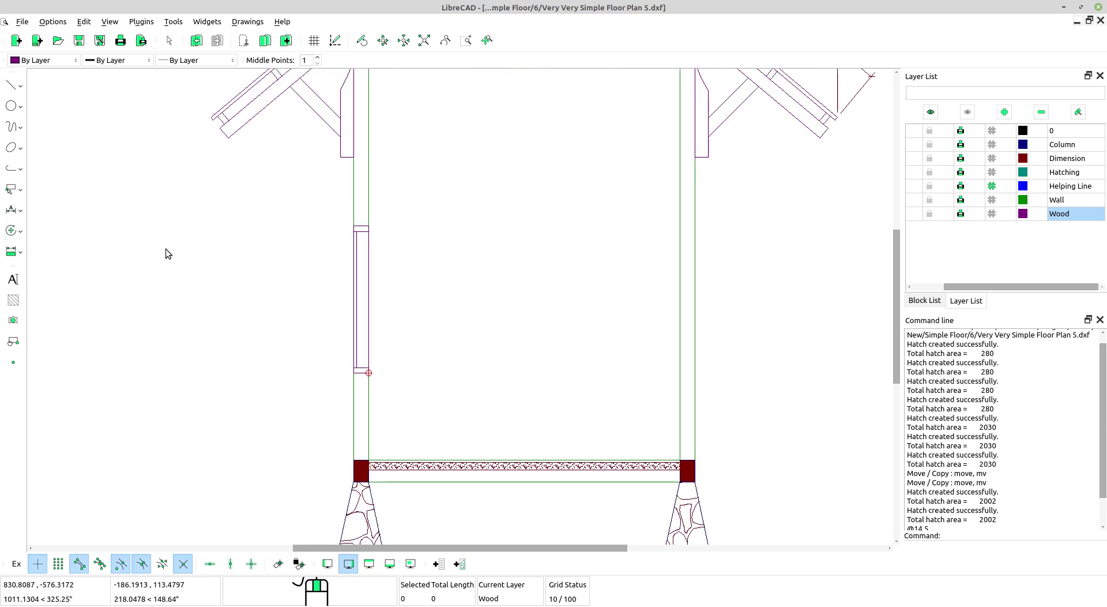
pyautogui.scroll(3, 355, 213)
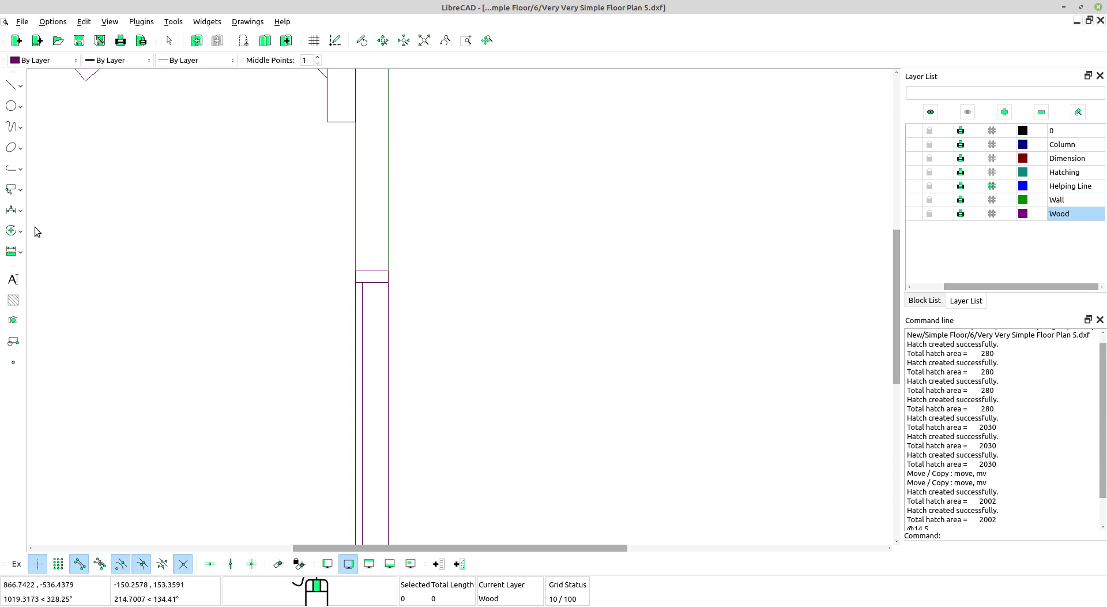
# - Add a line parallel to the left wall at distance 3, alongside the timber post
pyautogui.click(13, 85)
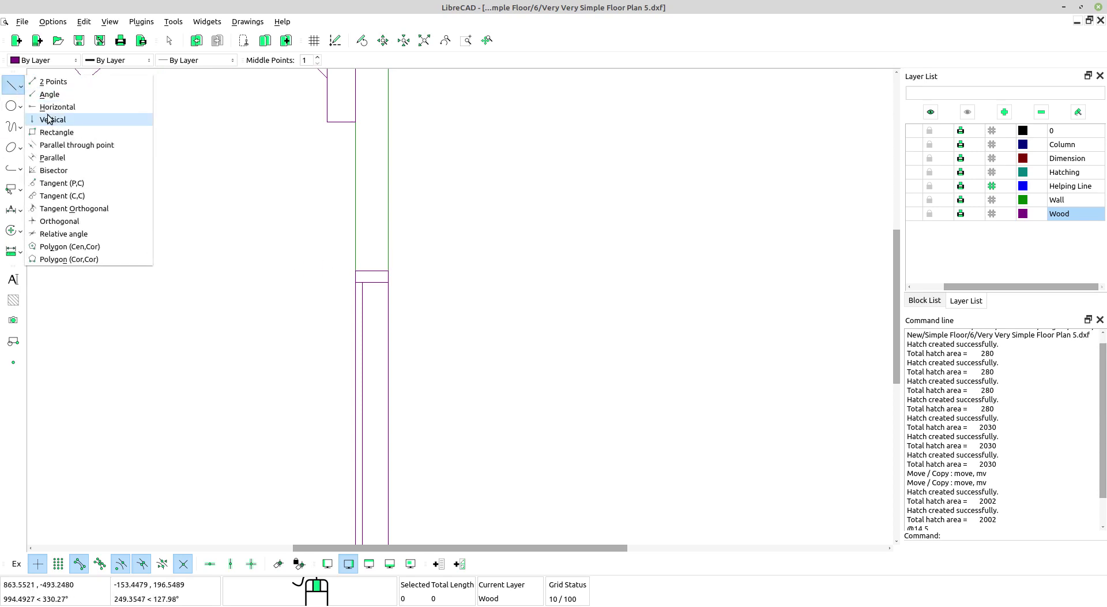
pyautogui.click(52, 158)
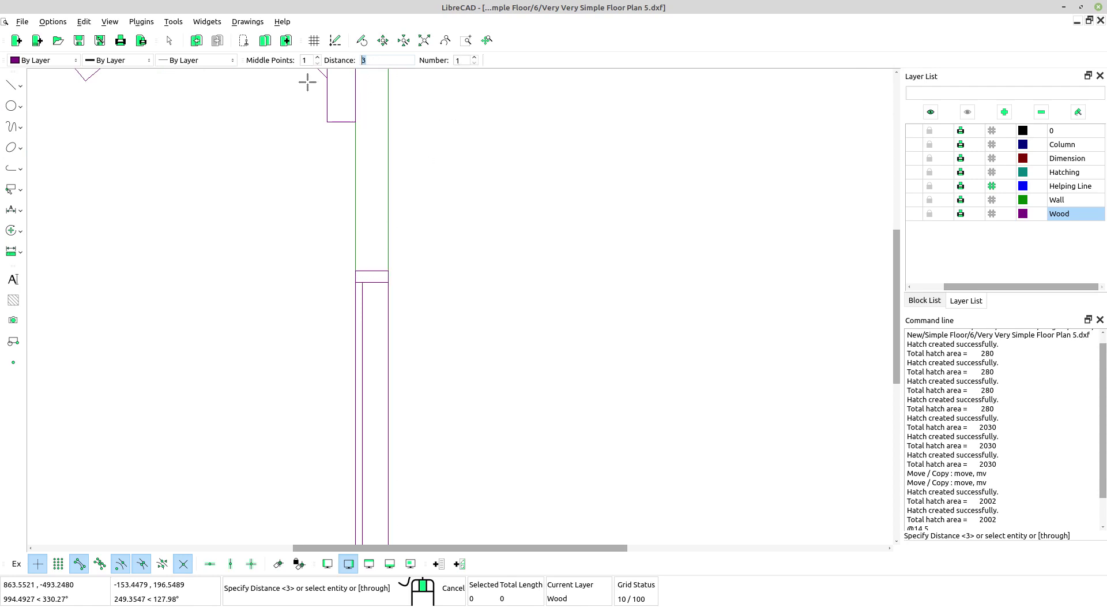
pyautogui.scroll(2, 372, 249)
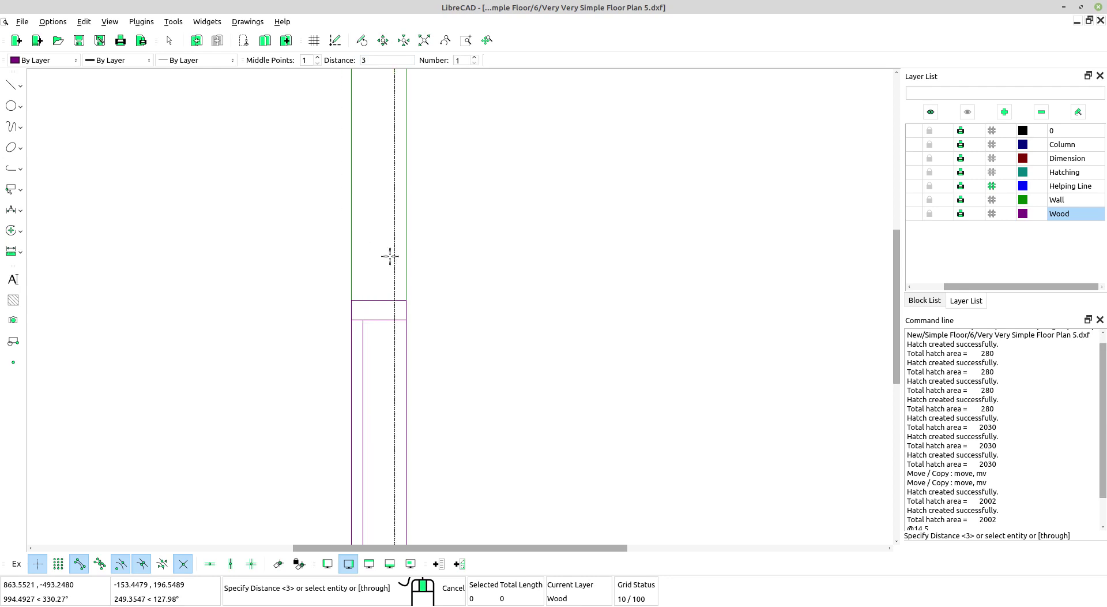
pyautogui.scroll(2, 365, 253)
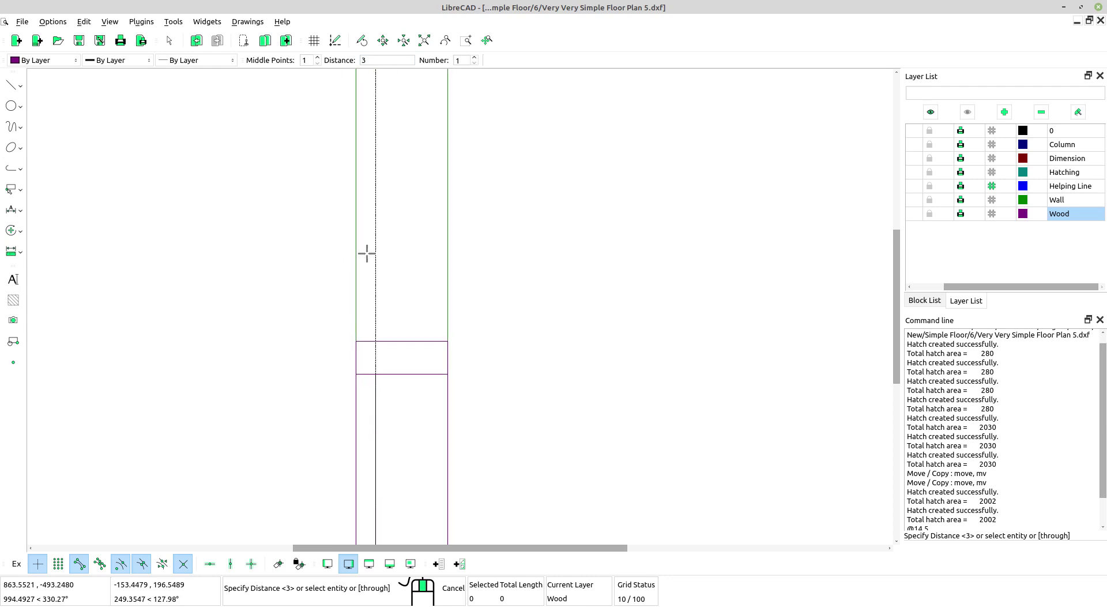
pyautogui.click(379, 261)
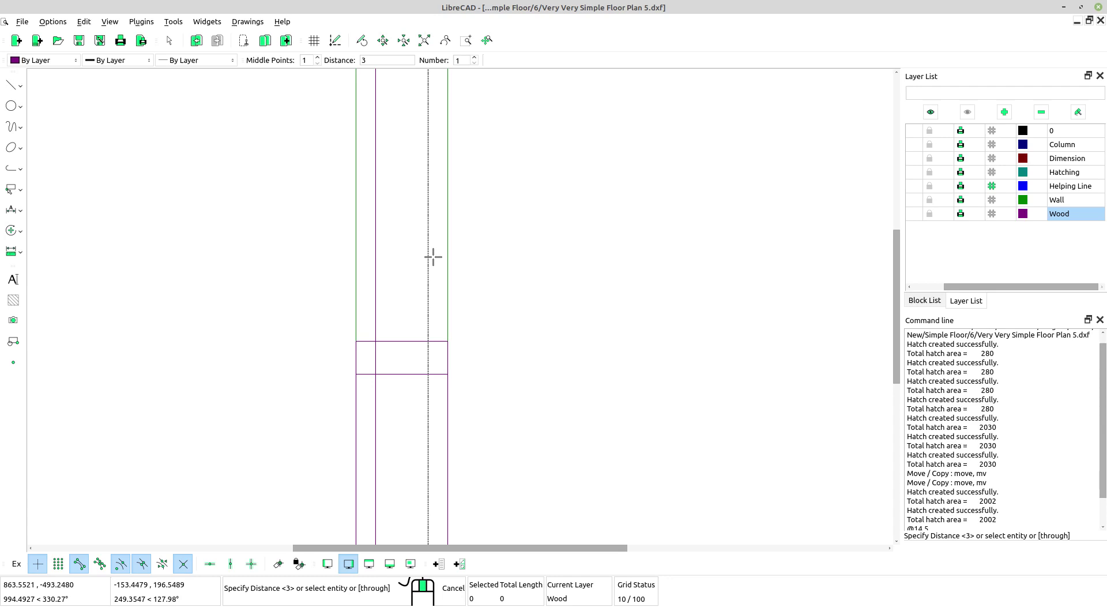
pyautogui.scroll(-2, 450, 272)
pyautogui.moveTo(450, 272); pyautogui.dragTo(432, 75, button='middle')
pyautogui.scroll(-2, 489, 212)
pyautogui.moveTo(600, 370); pyautogui.dragTo(215, 366, button='middle')
pyautogui.scroll(-1, 382, 340)
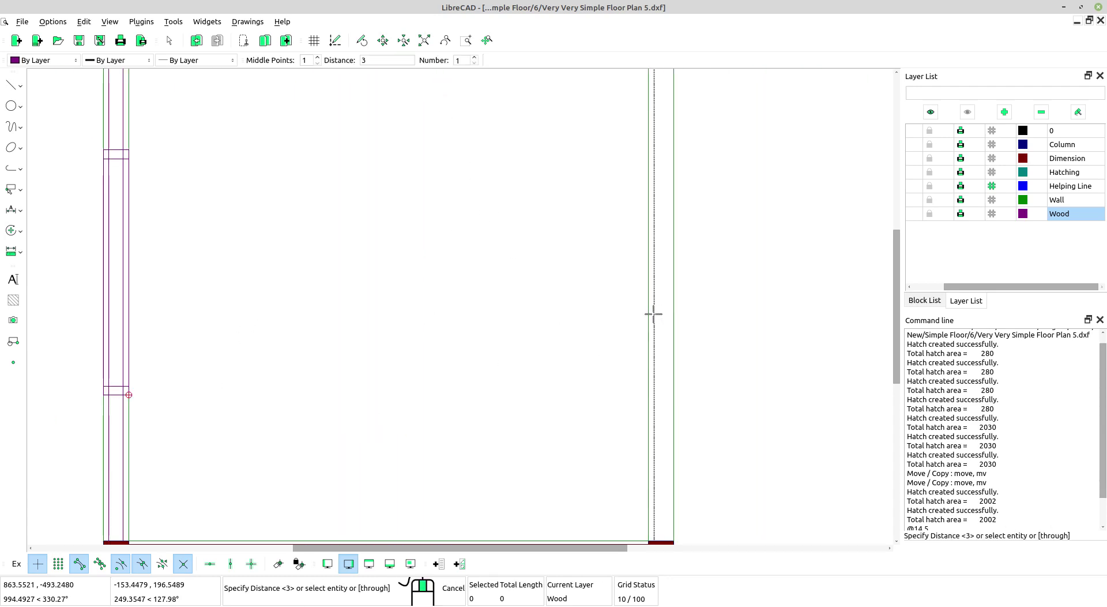
pyautogui.moveTo(669, 300); pyautogui.dragTo(543, 335, button='middle')
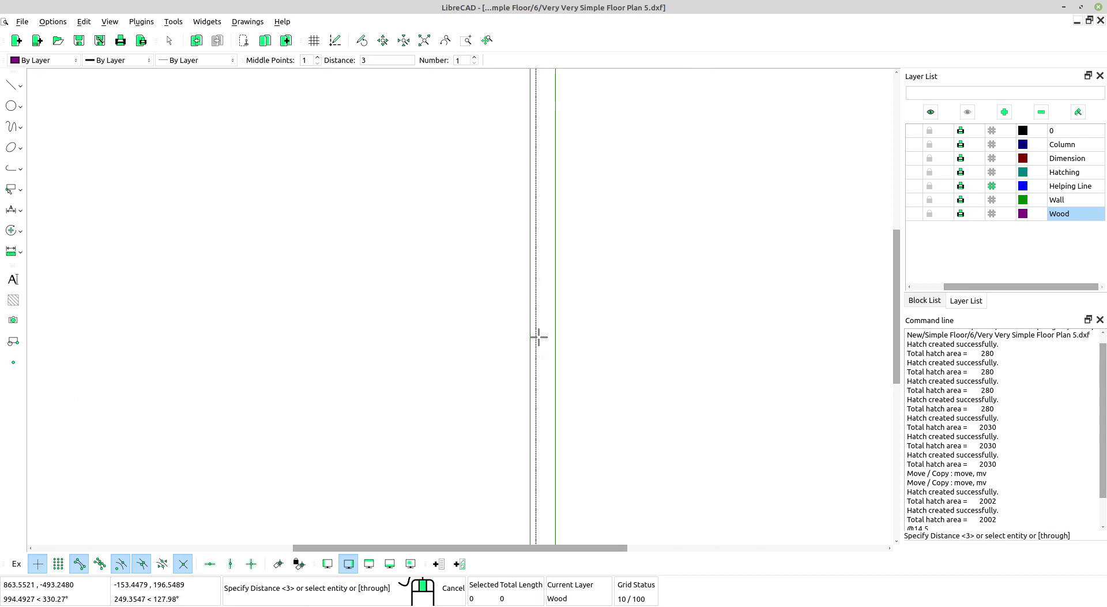
pyautogui.scroll(-3, 553, 334)
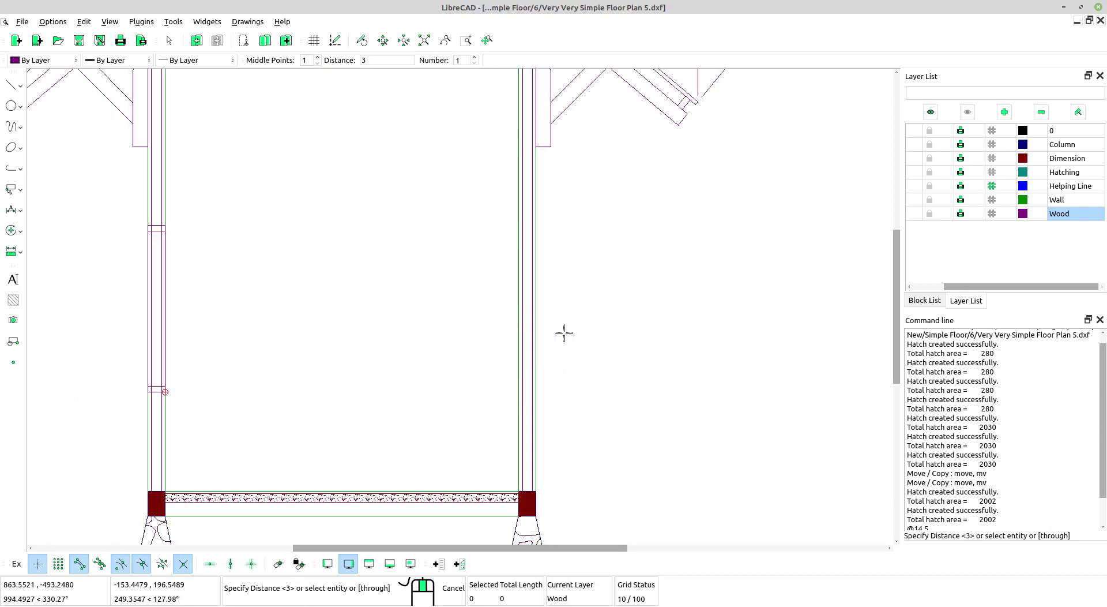
pyautogui.rightClick(348, 247)
pyautogui.scroll(2, 254, 186)
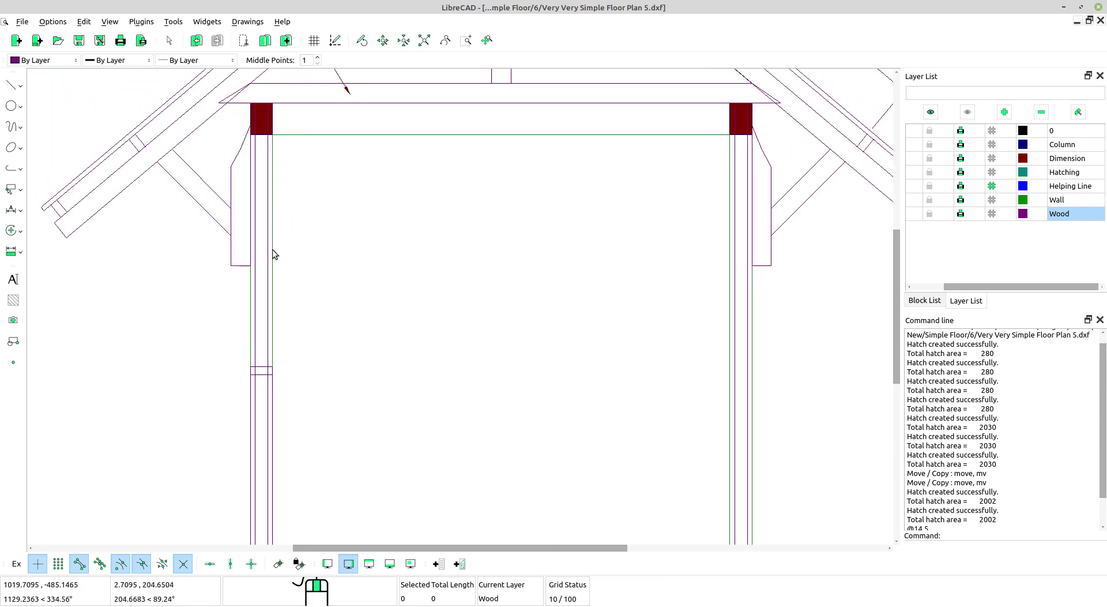
# - Draw a first rectangle outline for the timber post beside the column
pyautogui.click(14, 87)
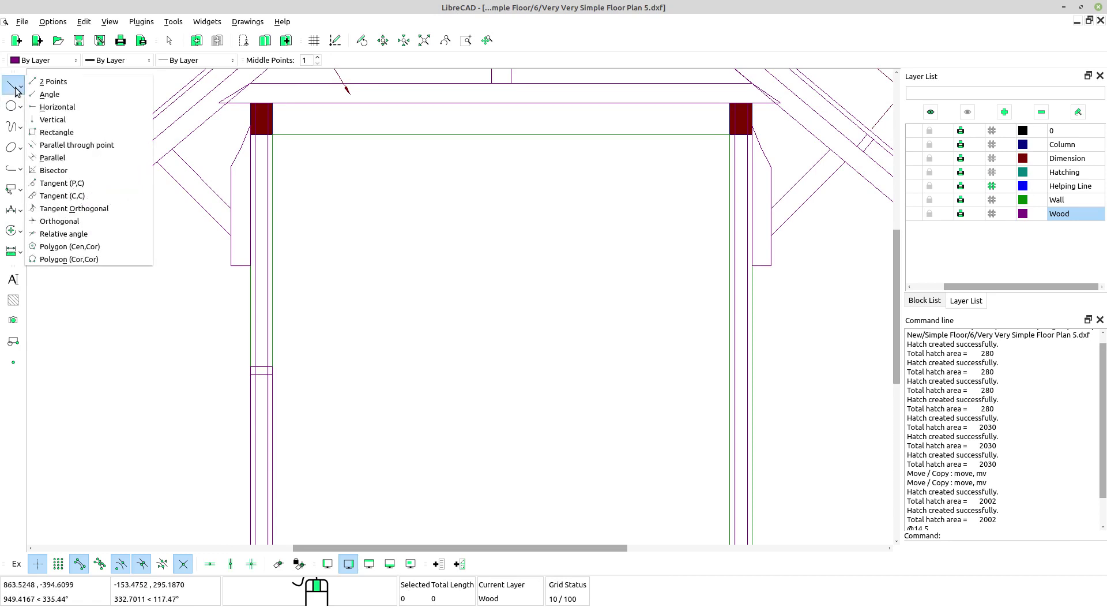
pyautogui.click(57, 132)
pyautogui.scroll(2, 280, 168)
pyautogui.scroll(2, 281, 154)
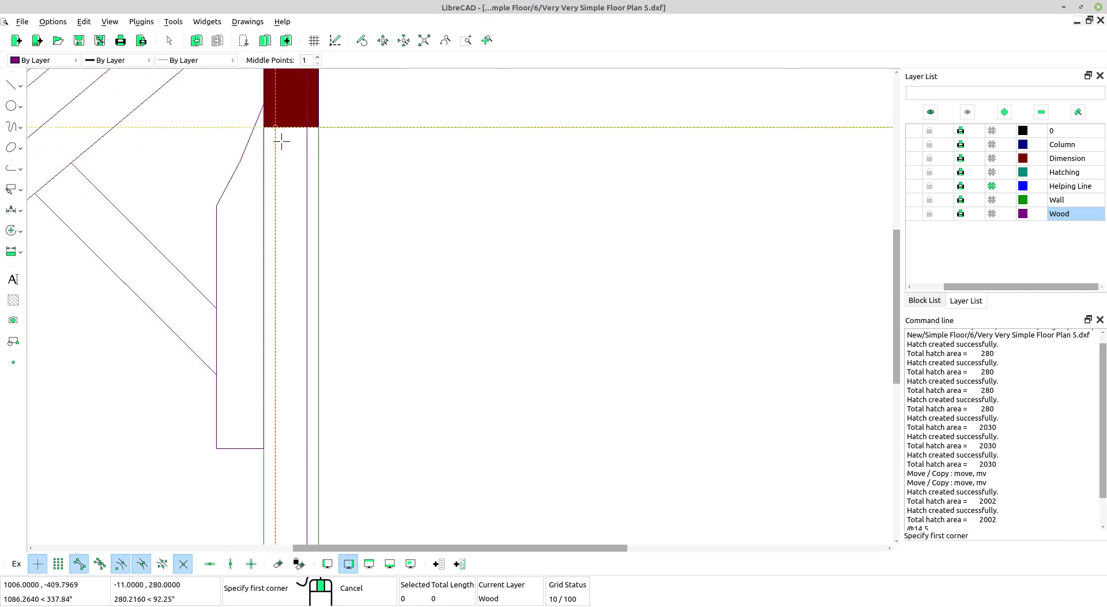
pyautogui.click(275, 125)
pyautogui.scroll(-2, 323, 144)
pyautogui.scroll(4, 324, 265)
pyautogui.scroll(3, 324, 287)
pyautogui.click(399, 353)
pyautogui.scroll(-3, 492, 281)
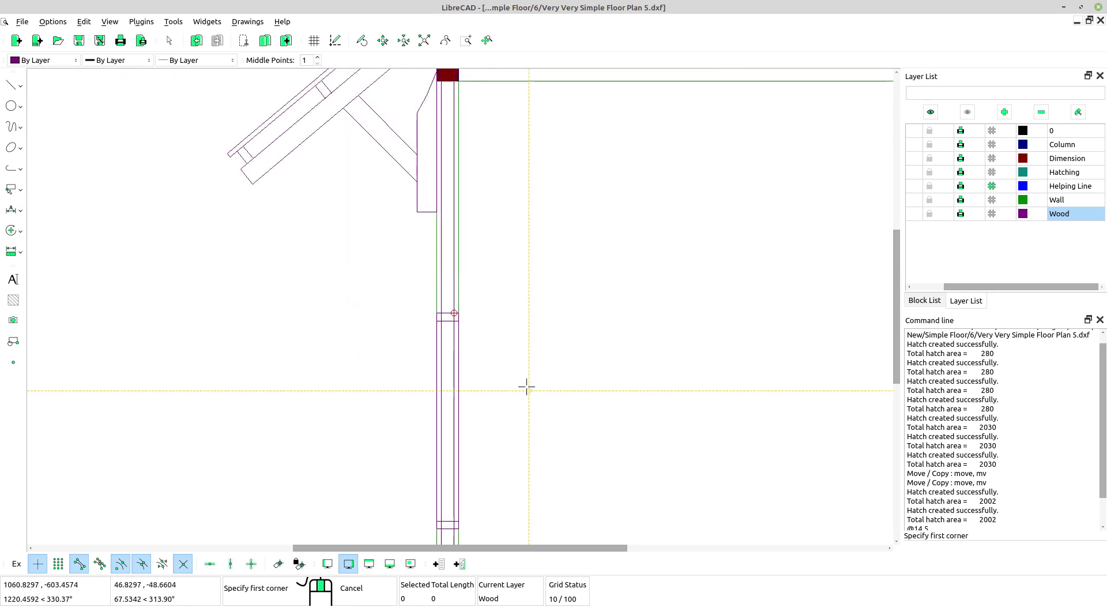
pyautogui.rightClick(525, 293)
pyautogui.moveTo(561, 400); pyautogui.dragTo(469, 165, button='middle')
# - Redraw the timber post rectangle so it ends at the column's top edge
pyautogui.click(19, 88)
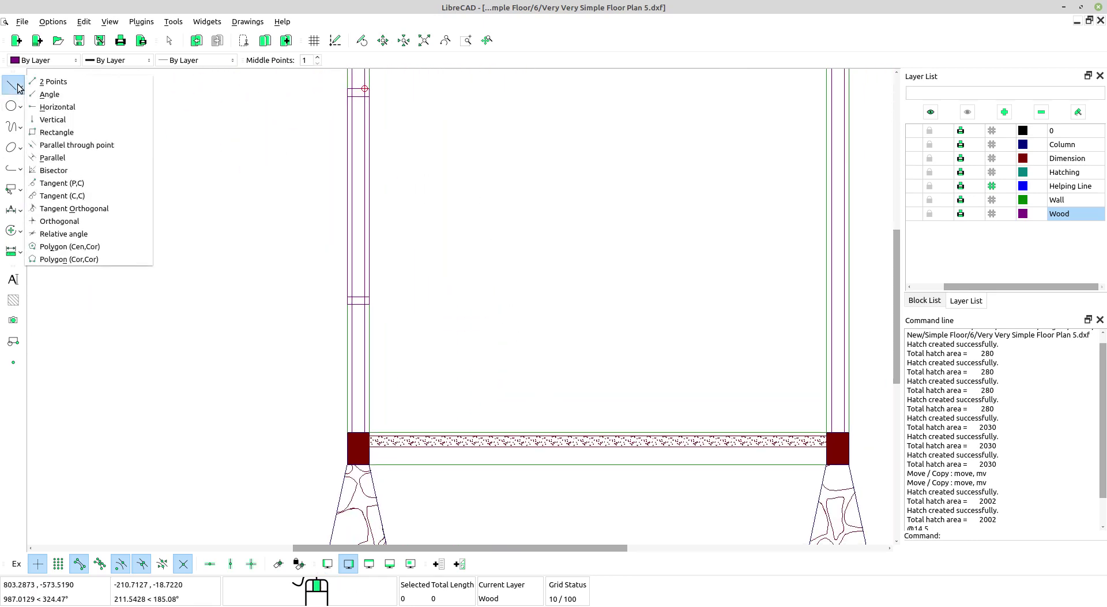
pyautogui.click(75, 131)
pyautogui.scroll(2, 367, 315)
pyautogui.scroll(2, 357, 300)
pyautogui.click(369, 307)
pyautogui.moveTo(371, 309); pyautogui.dragTo(362, 214, button='middle')
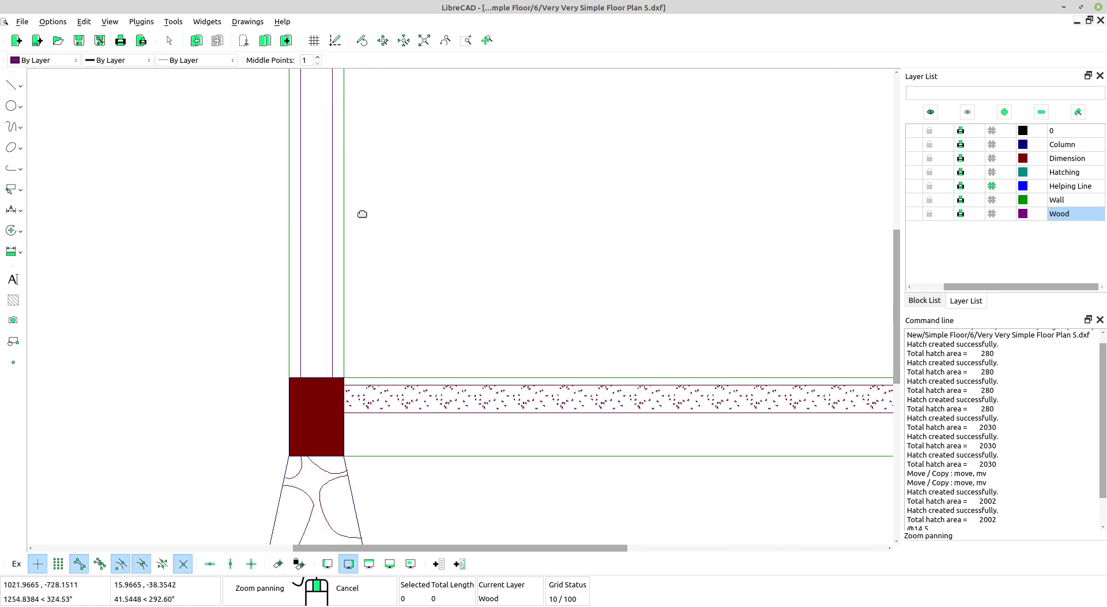
pyautogui.click(333, 377)
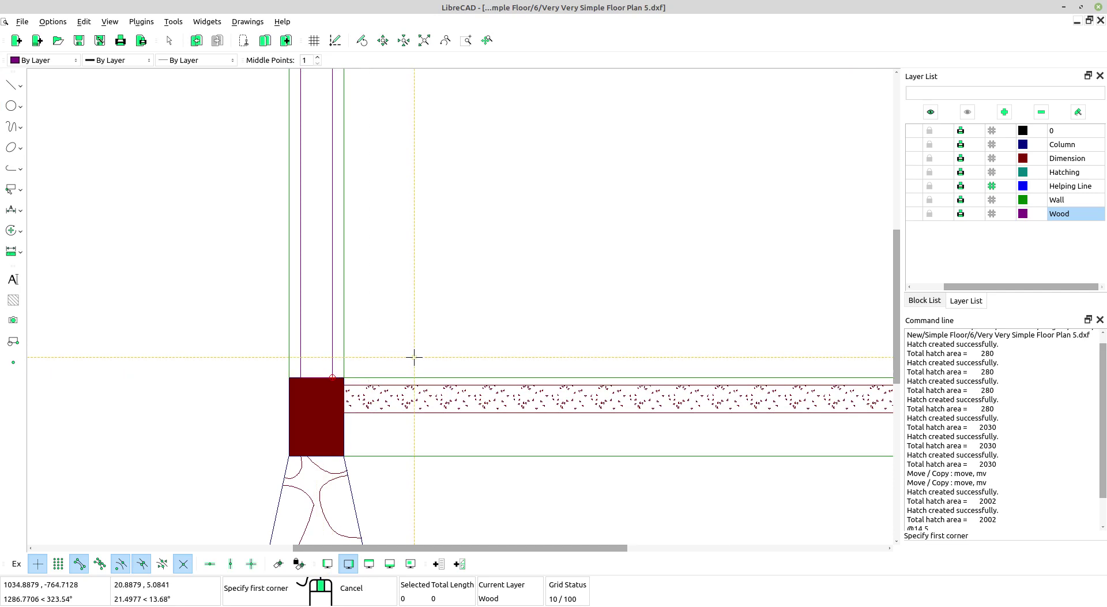
pyautogui.scroll(-3, 413, 358)
pyautogui.rightClick(471, 269)
pyautogui.scroll(-3, 613, 253)
# - Start another post rectangle near the top-right column and lower wall columns, then abandon it
pyautogui.moveTo(613, 252); pyautogui.dragTo(371, 309, button='middle')
pyautogui.scroll(4, 425, 87)
pyautogui.scroll(2, 425, 87)
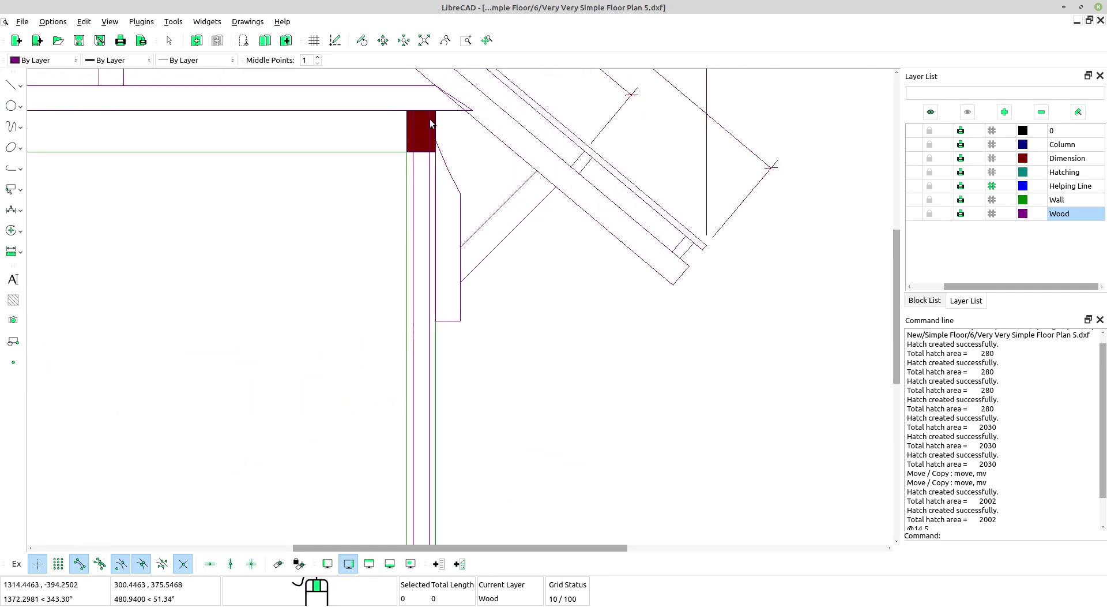
pyautogui.click(13, 85)
pyautogui.click(56, 132)
pyautogui.scroll(3, 432, 139)
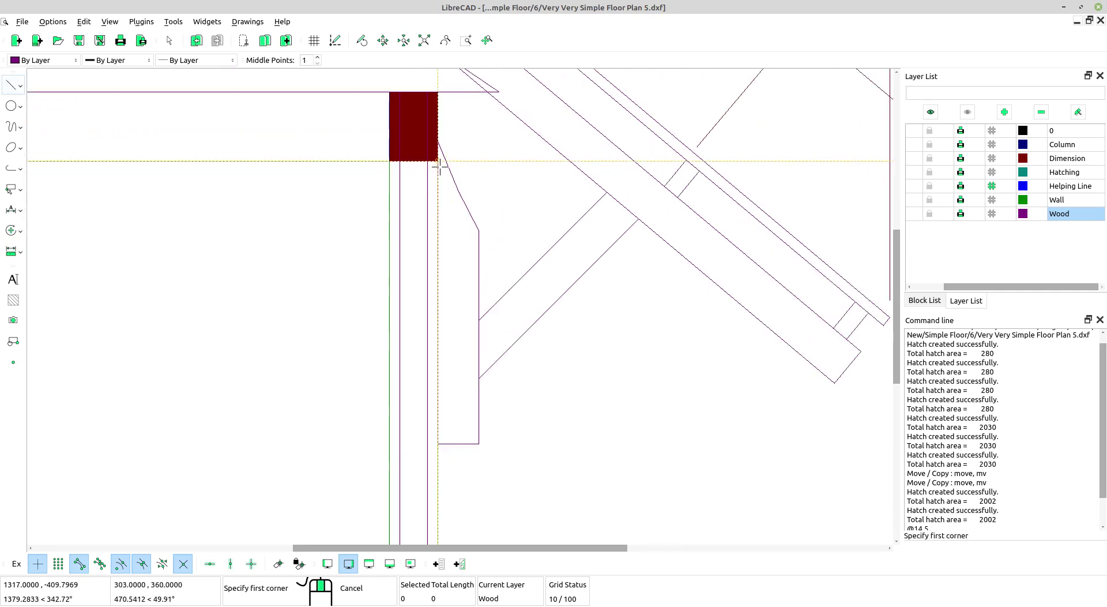
pyautogui.moveTo(415, 465)
pyautogui.mouseDown(button='middle')
pyautogui.moveTo(388, 144)
pyautogui.moveTo(423, 372)
pyautogui.moveTo(420, 276)
pyautogui.mouseUp(button='middle')
pyautogui.scroll(4, 420, 317)
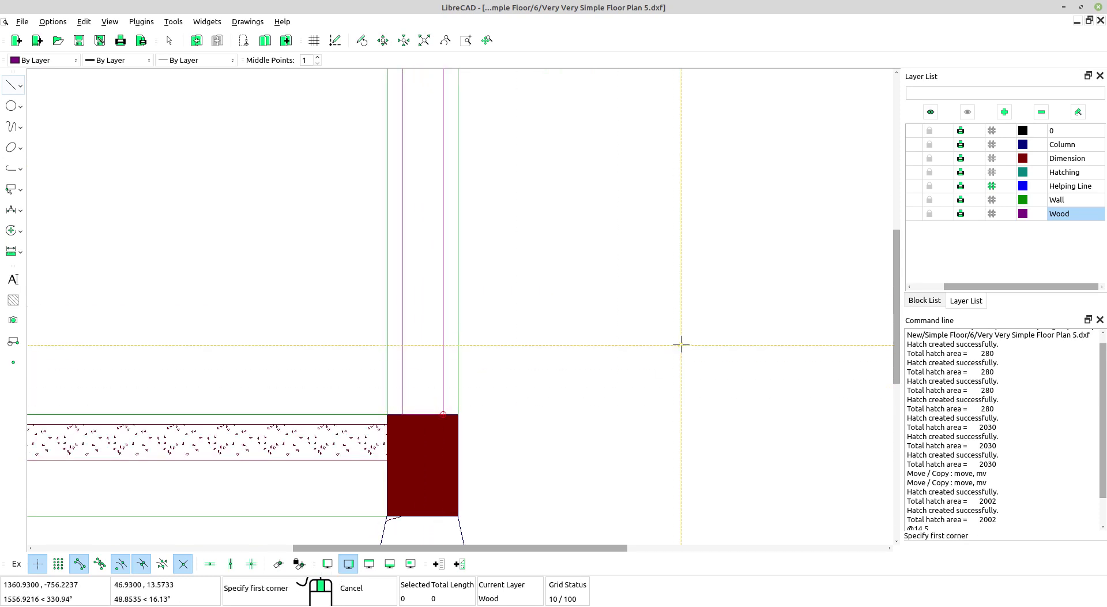
pyautogui.rightClick(552, 212)
# - Pan and zoom to bring the left wall's timber post into view
pyautogui.scroll(-2, 550, 213)
pyautogui.scroll(-3, 549, 213)
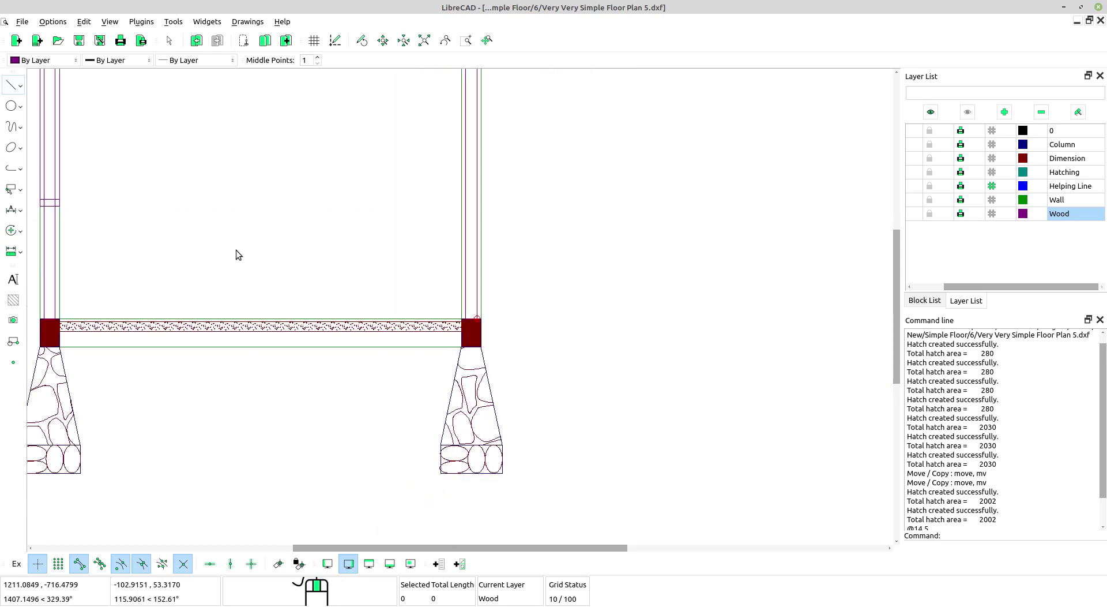
pyautogui.moveTo(368, 247); pyautogui.dragTo(506, 449, button='middle')
pyautogui.scroll(2, 396, 299)
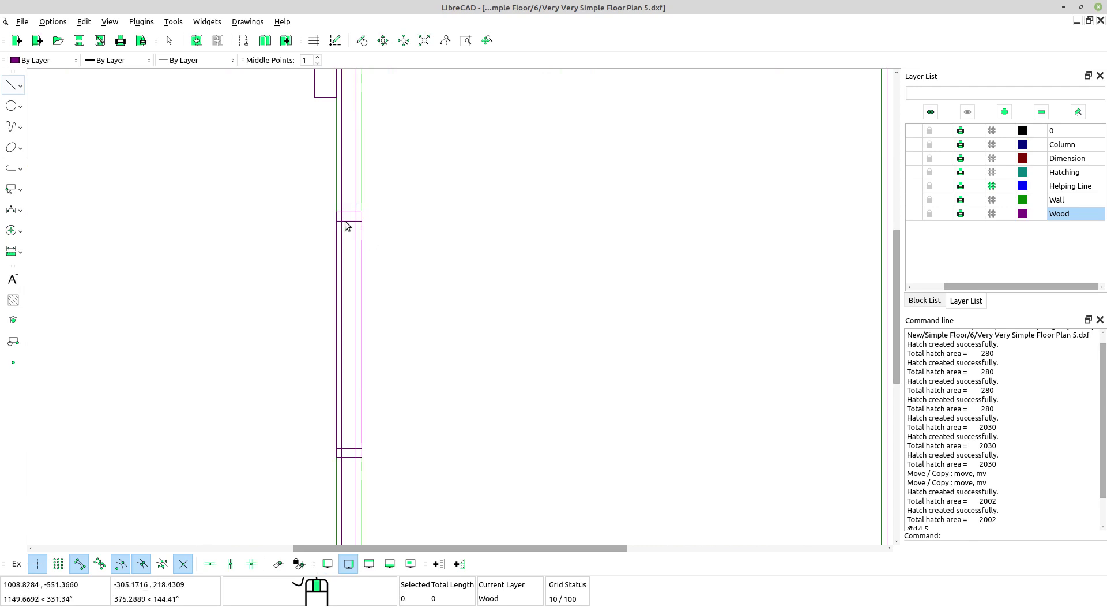
pyautogui.scroll(1, 353, 248)
pyautogui.scroll(2, 364, 285)
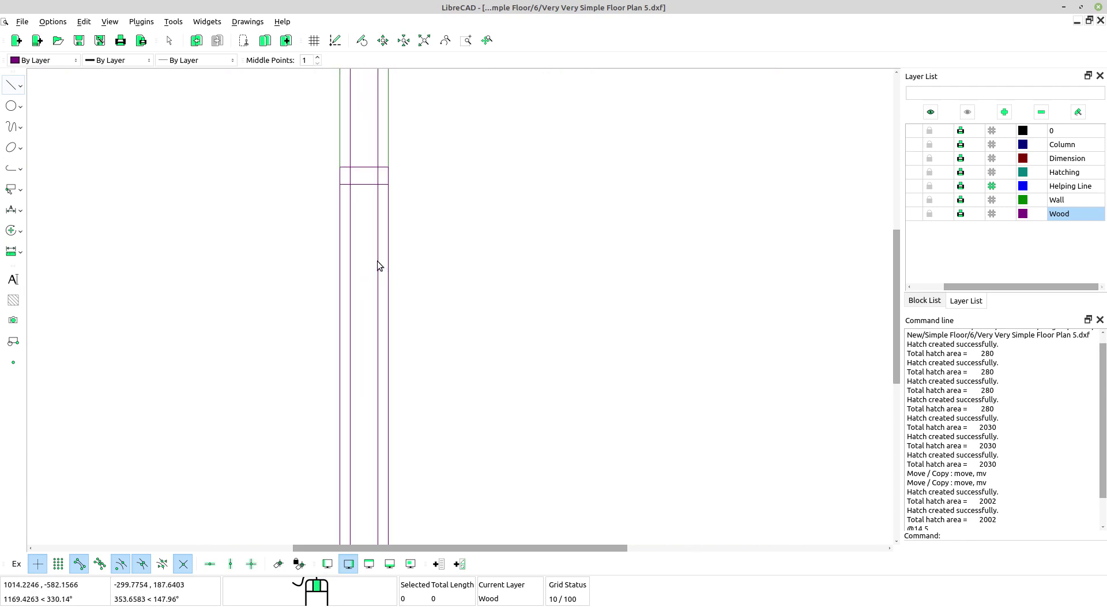
# - Delete the stray vertical line inside the timber post
pyautogui.click(377, 259)
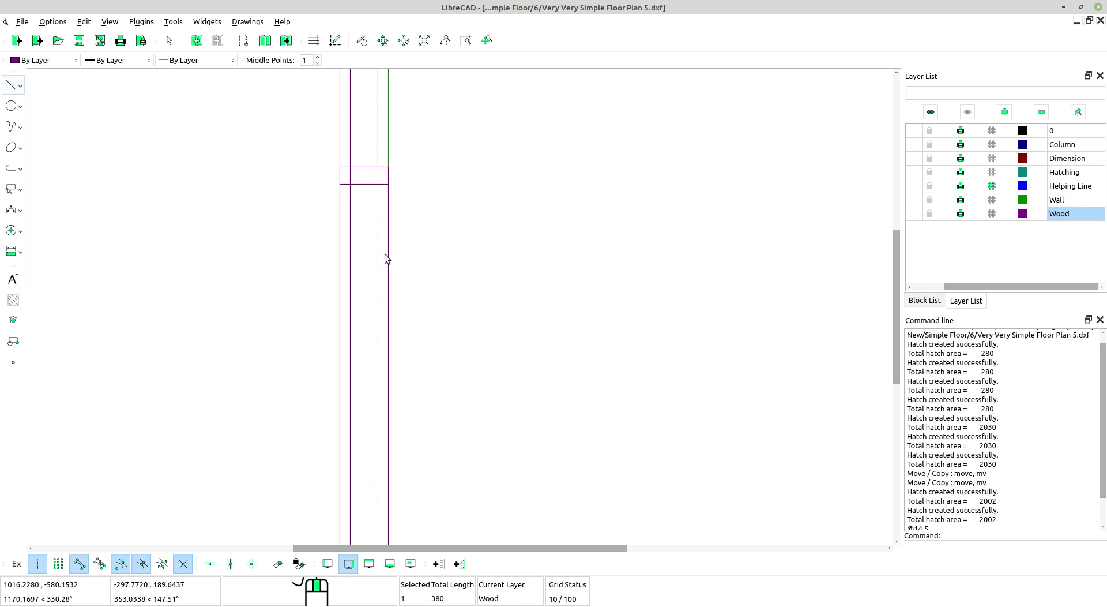
pyautogui.press('Delete')
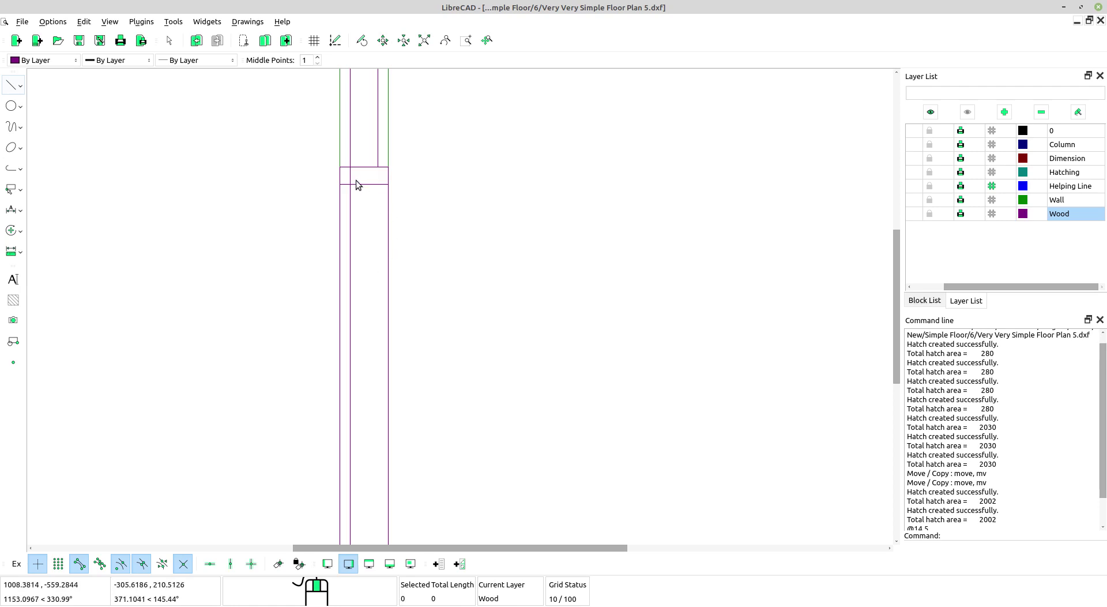
pyautogui.scroll(-1, 435, 200)
pyautogui.scroll(-3, 434, 201)
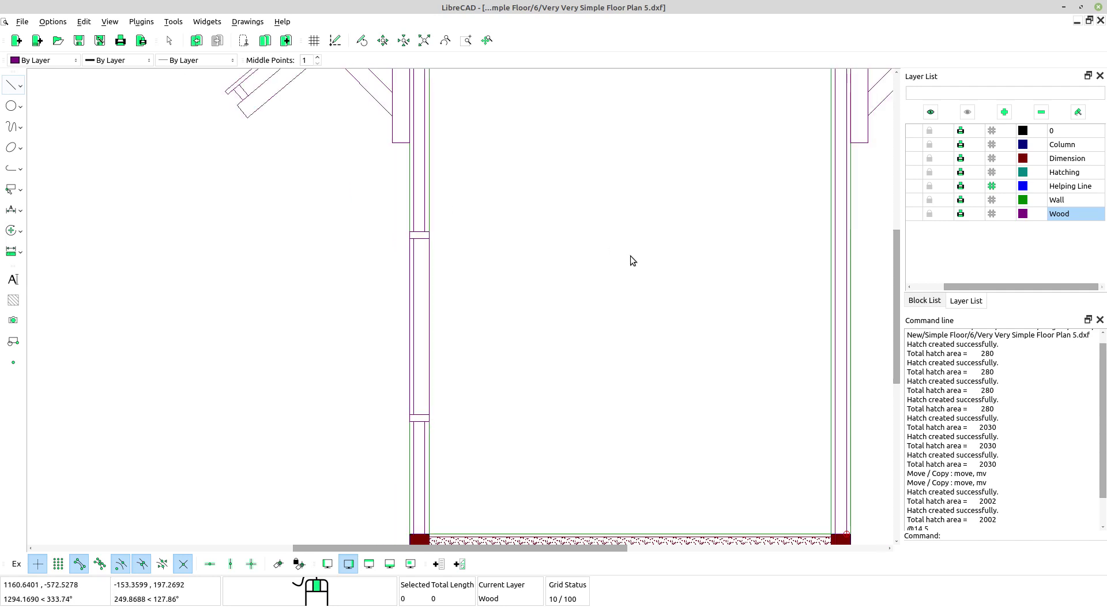
# - Select the outline of the upper left wall strip
pyautogui.moveTo(628, 258); pyautogui.dragTo(487, 282, button='middle')
pyautogui.scroll(-1, 455, 289)
pyautogui.scroll(1, 314, 259)
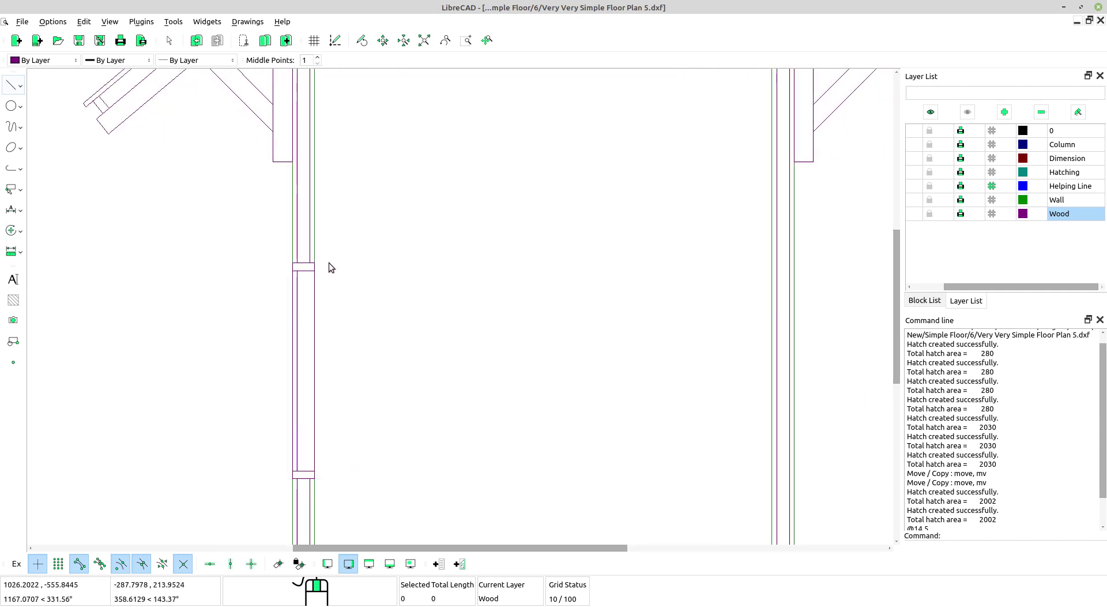
pyautogui.click(309, 254)
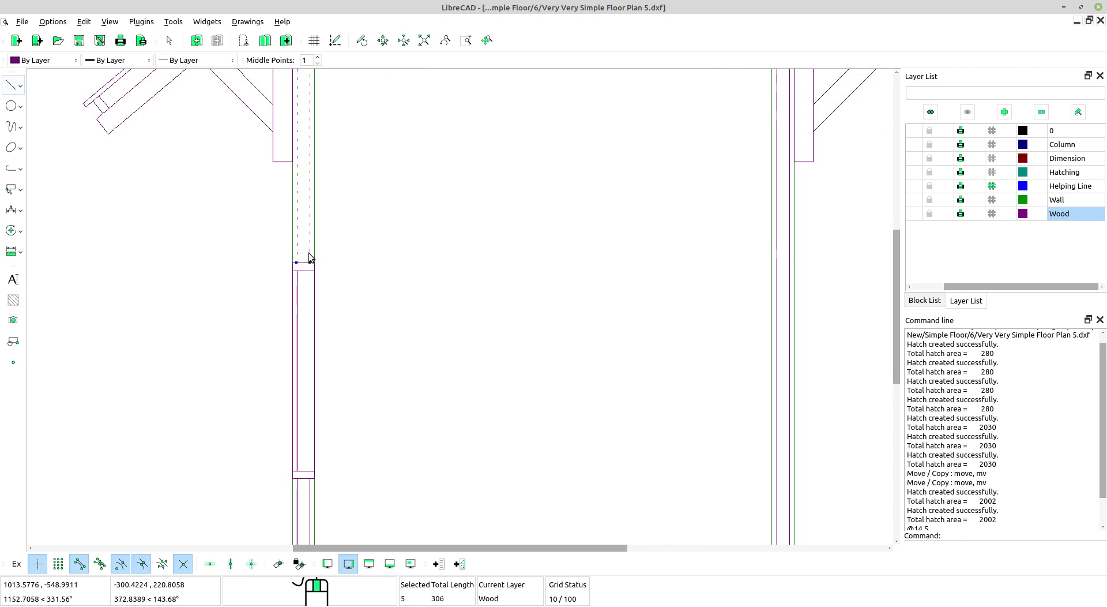
pyautogui.moveTo(347, 240); pyautogui.dragTo(385, 321, button='middle')
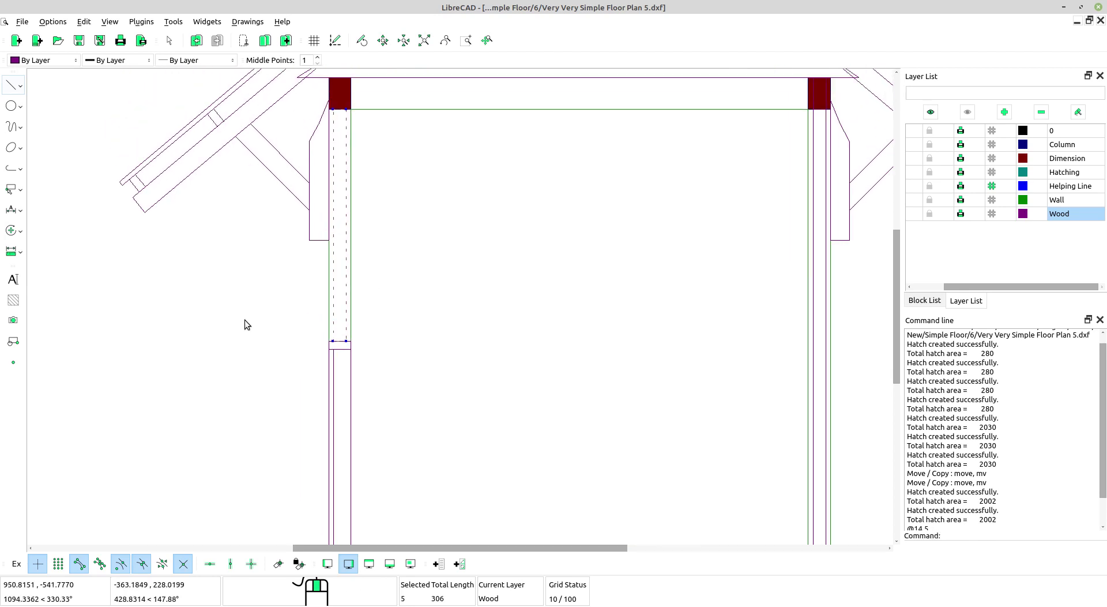
# - Hatch the selected upper wall strip with the ansi31 pattern at scale 2
pyautogui.click(14, 300)
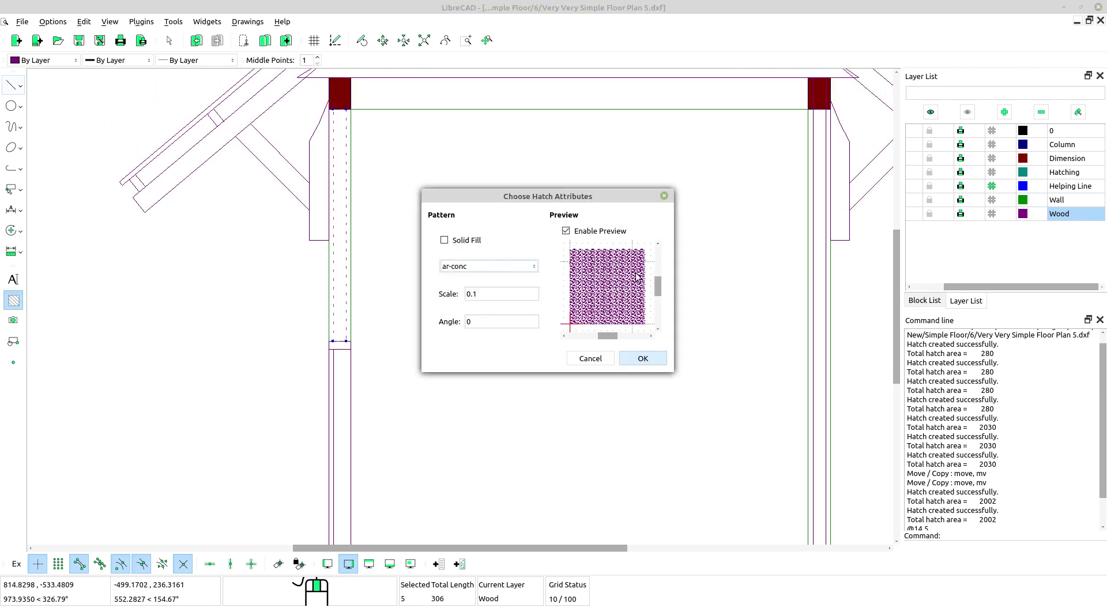
pyautogui.click(517, 267)
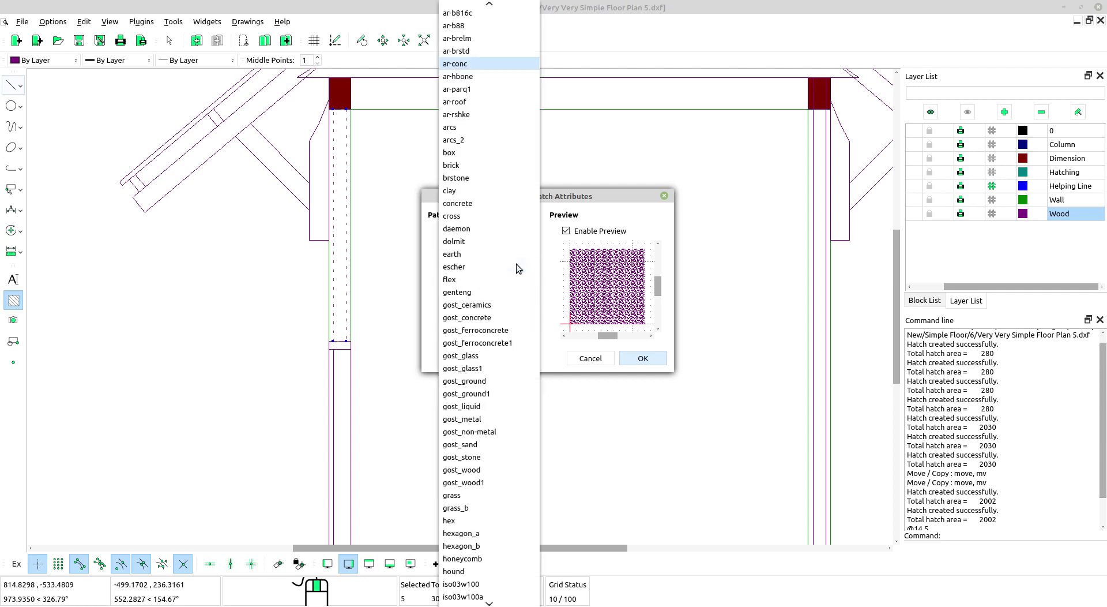
pyautogui.scroll(1, 512, 275)
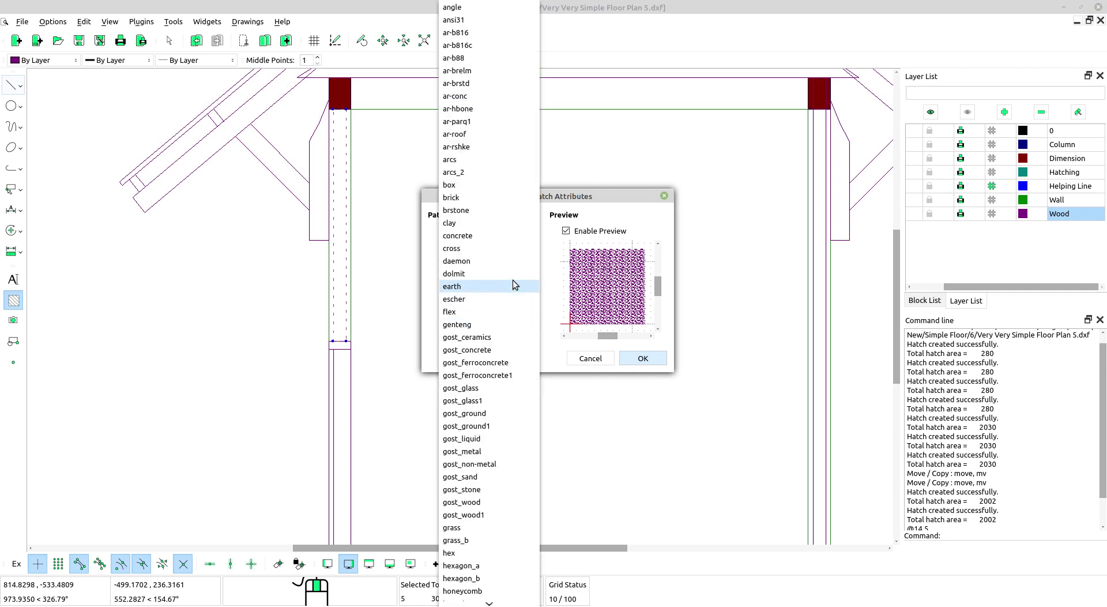
pyautogui.click(466, 21)
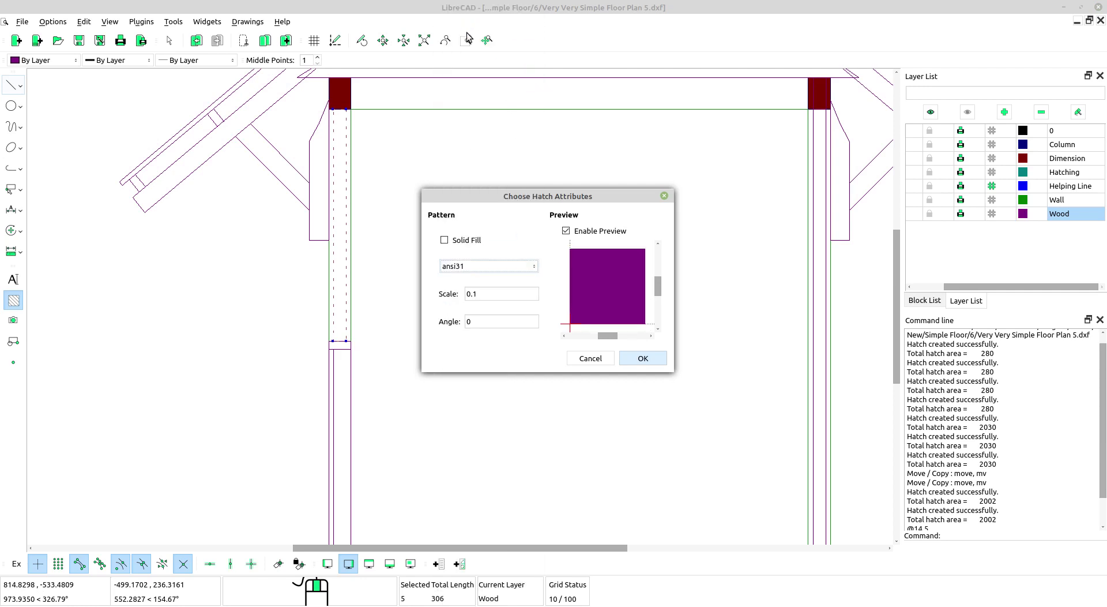
pyautogui.moveTo(483, 294); pyautogui.dragTo(464, 294)
pyautogui.write('2')
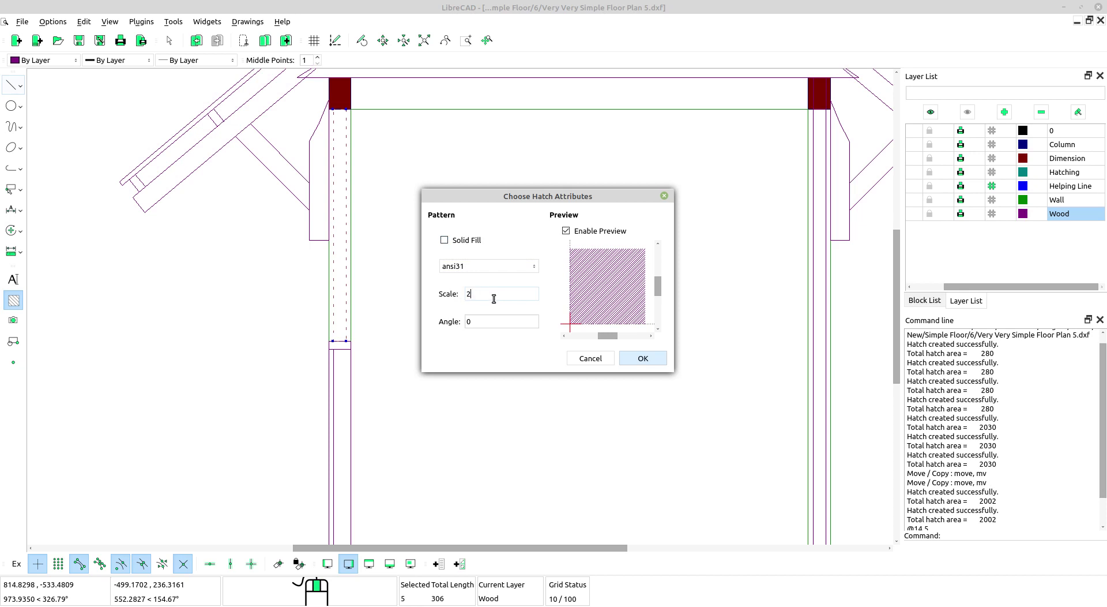
pyautogui.click(652, 358)
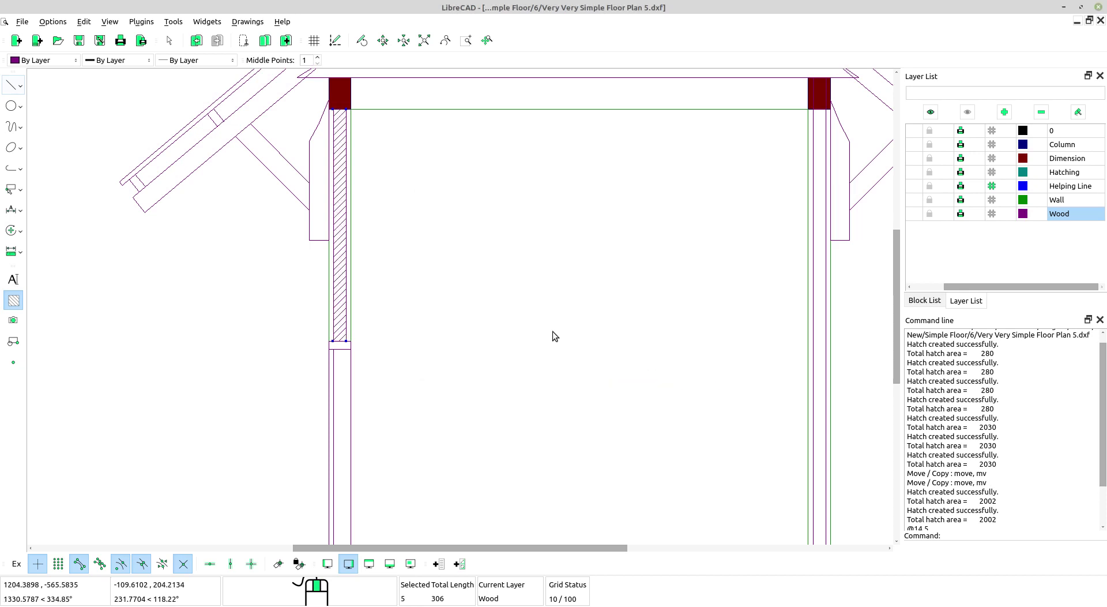
# - Hatch the lower left wall strip with the same ansi31 scale-2 pattern
pyautogui.rightClick(510, 291)
pyautogui.scroll(-3, 490, 323)
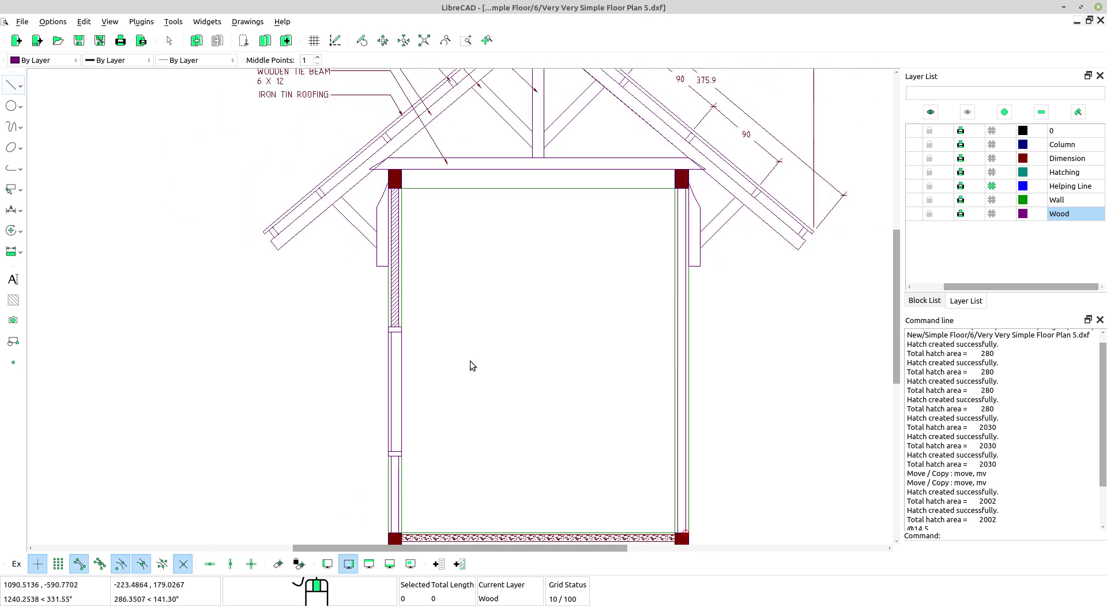
pyautogui.moveTo(473, 361); pyautogui.dragTo(458, 255, button='middle')
pyautogui.scroll(4, 392, 380)
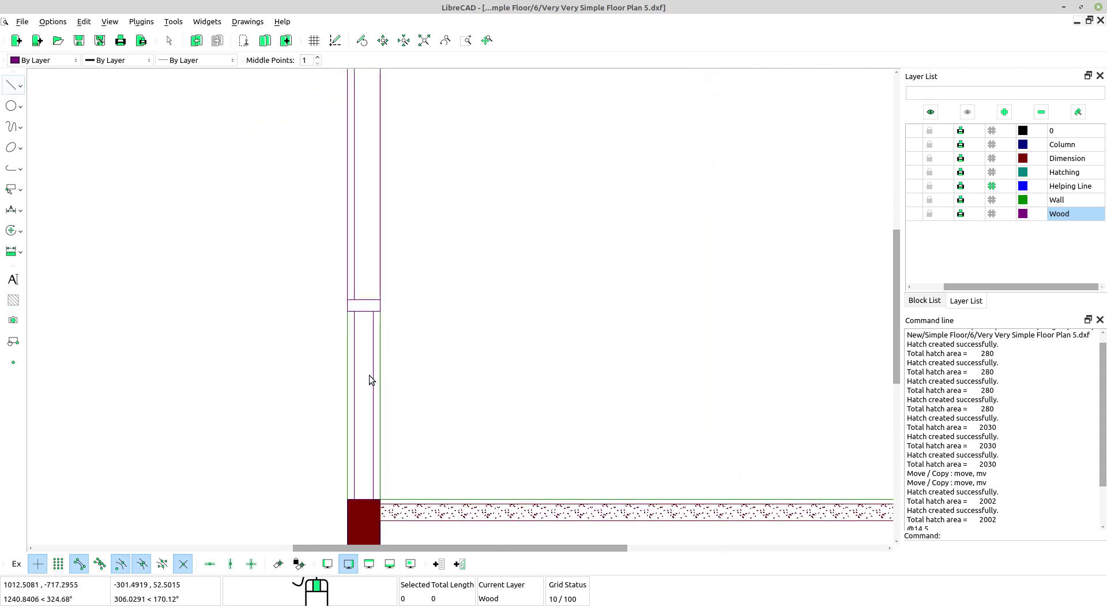
pyautogui.click(373, 372)
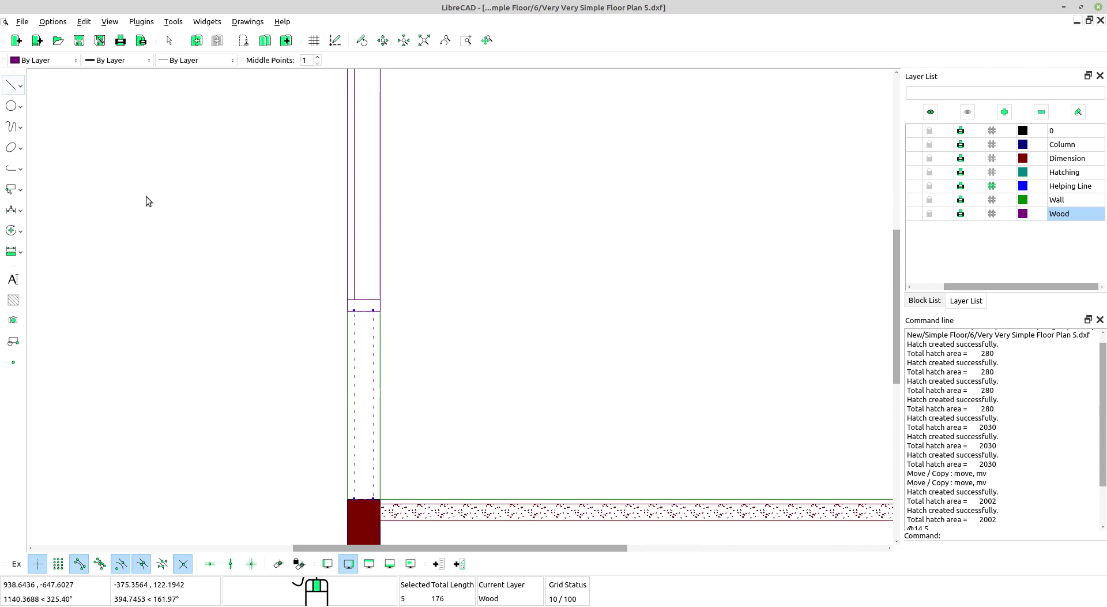
pyautogui.click(14, 301)
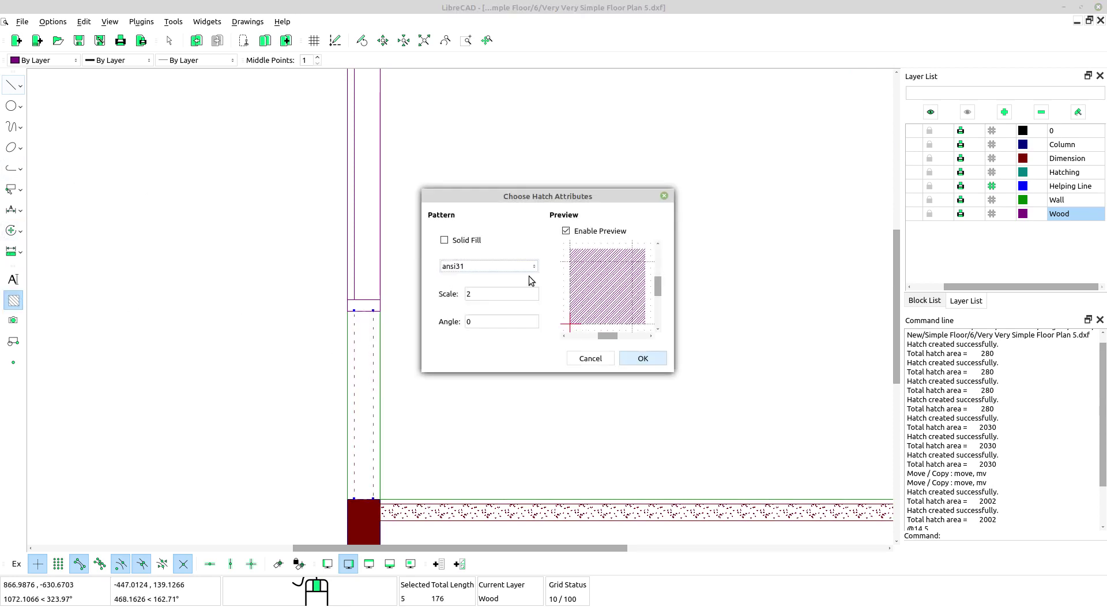
pyautogui.click(644, 353)
# - Hatch the right wall strip with ansi31 at scale 2 and centre the whole elevation
pyautogui.scroll(-2, 643, 353)
pyautogui.moveTo(705, 362); pyautogui.dragTo(450, 375, button='middle')
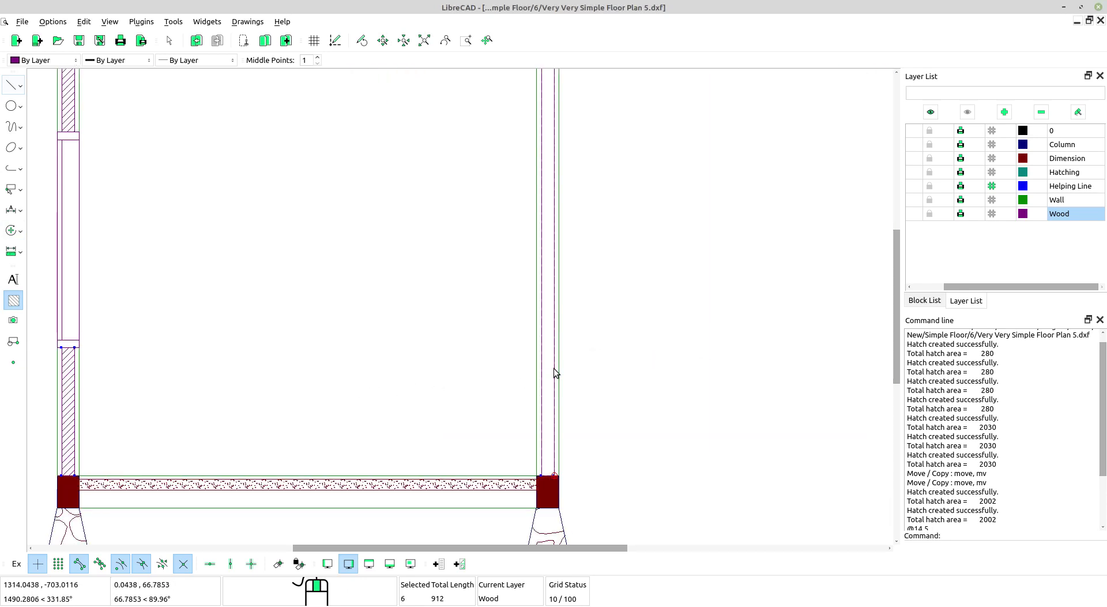
pyautogui.scroll(-3, 554, 369)
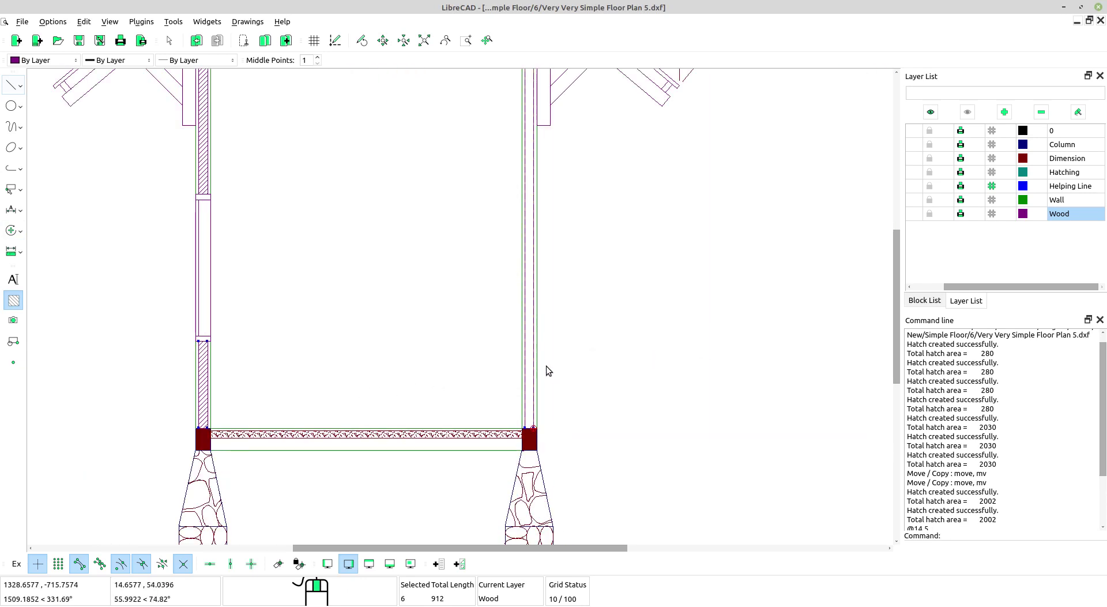
pyautogui.click(15, 302)
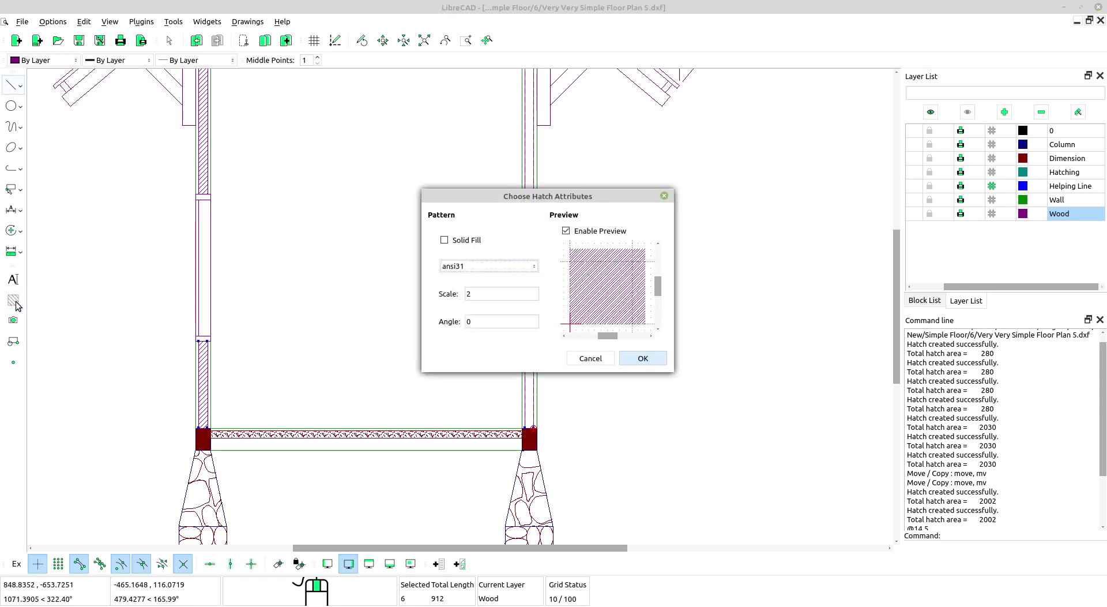
pyautogui.click(648, 358)
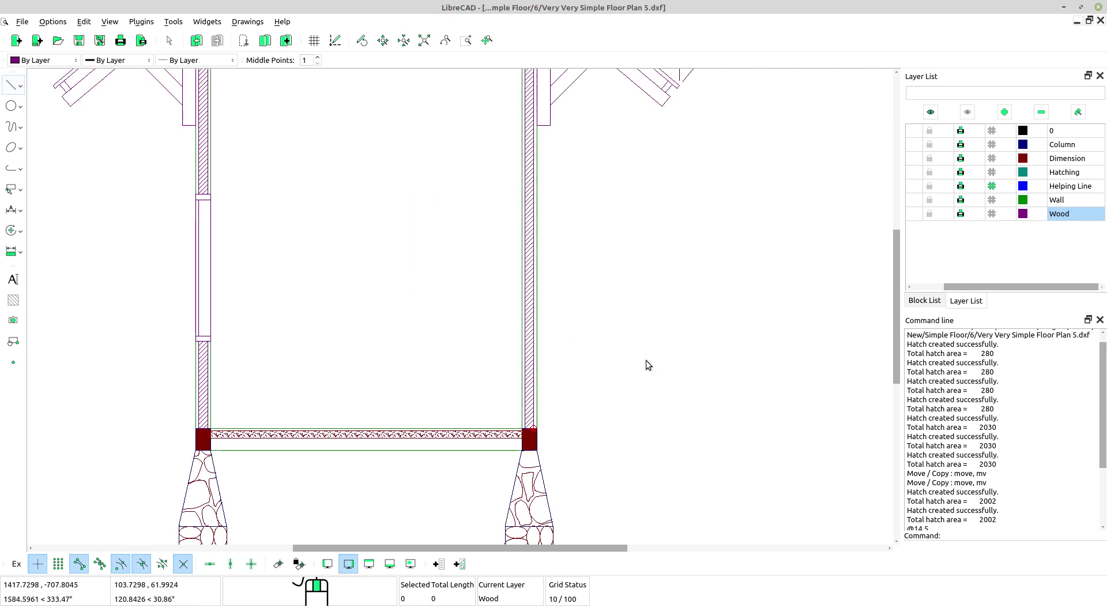
pyautogui.scroll(-3, 646, 359)
pyautogui.moveTo(440, 307); pyautogui.dragTo(446, 357, button='middle')
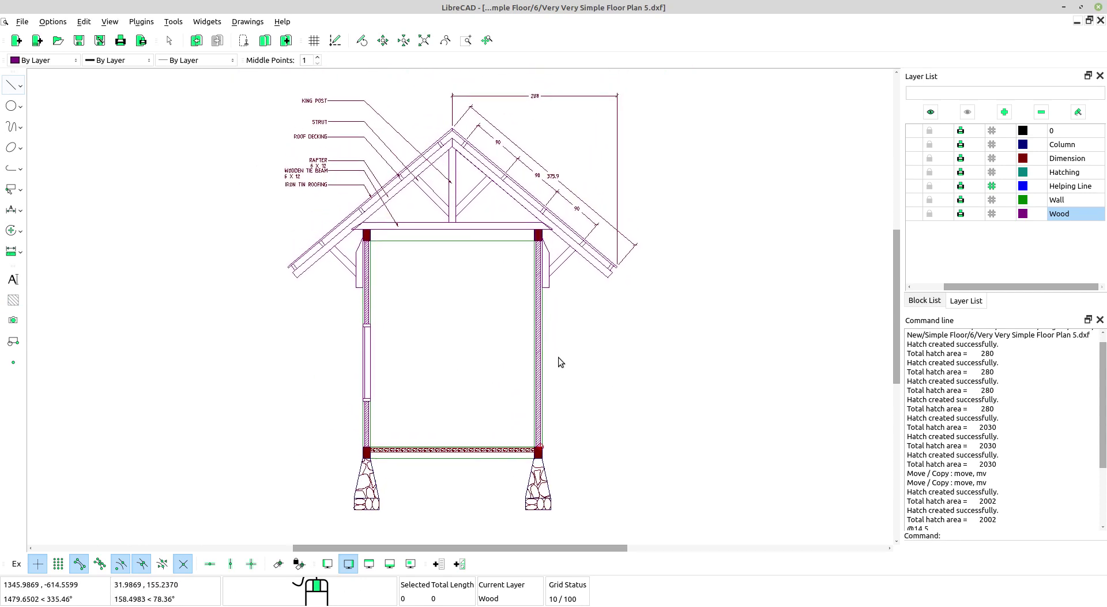